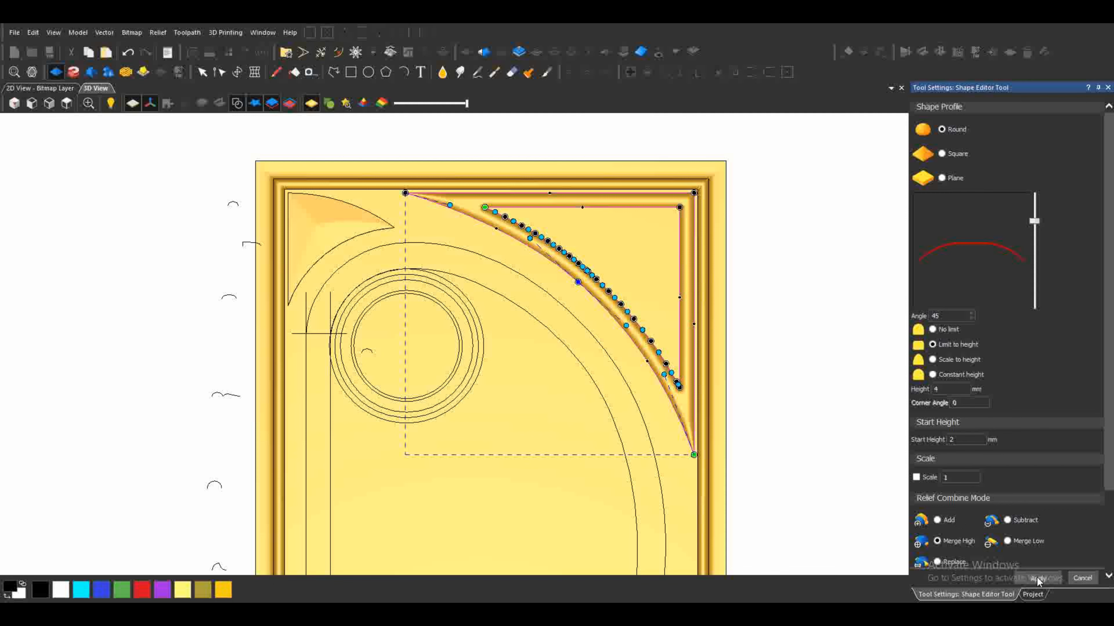
Finish the corner shape edit and add a new layer to the front relief.
left_click(202, 73)
scroll(467, 368, "down", 5)
left_click(538, 339)
left_click(1081, 135)
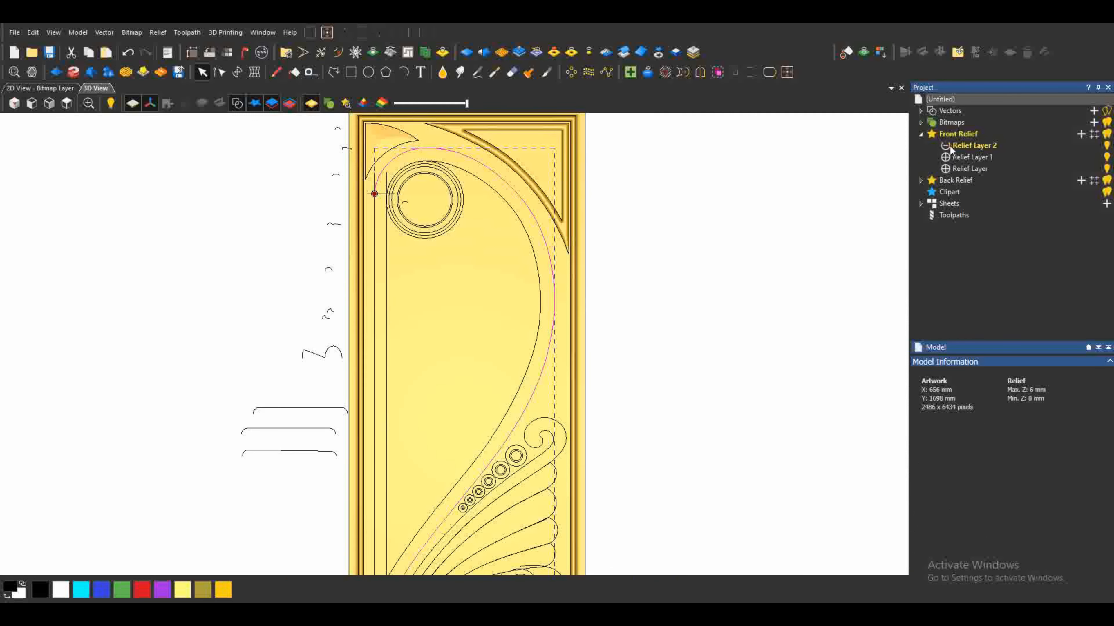
scroll(386, 243, "up", 5)
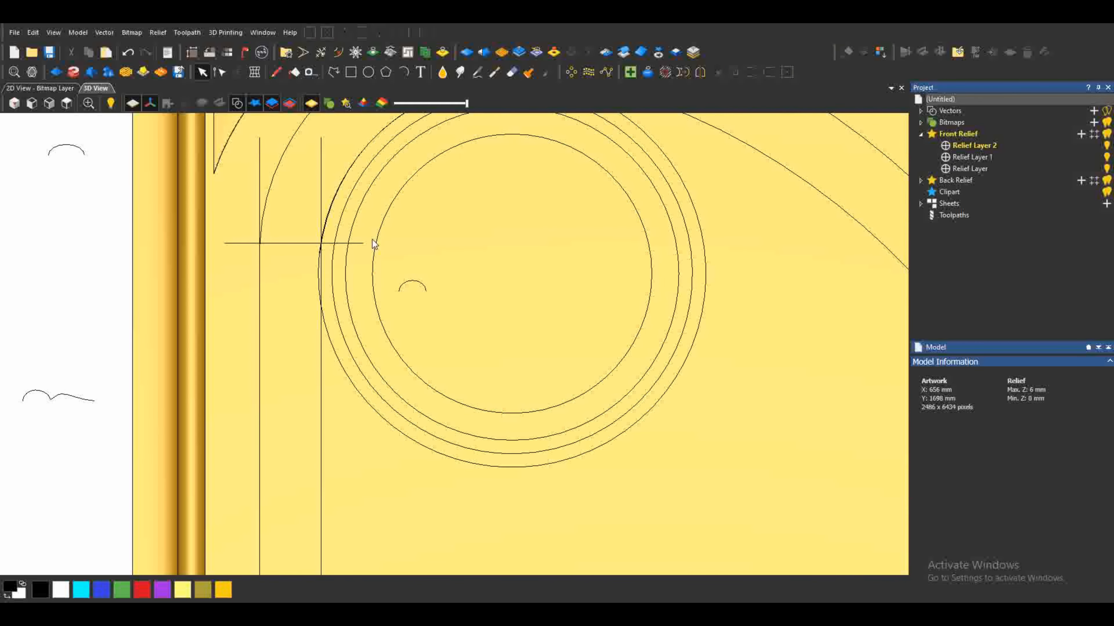
scroll(623, 200, "down", 2)
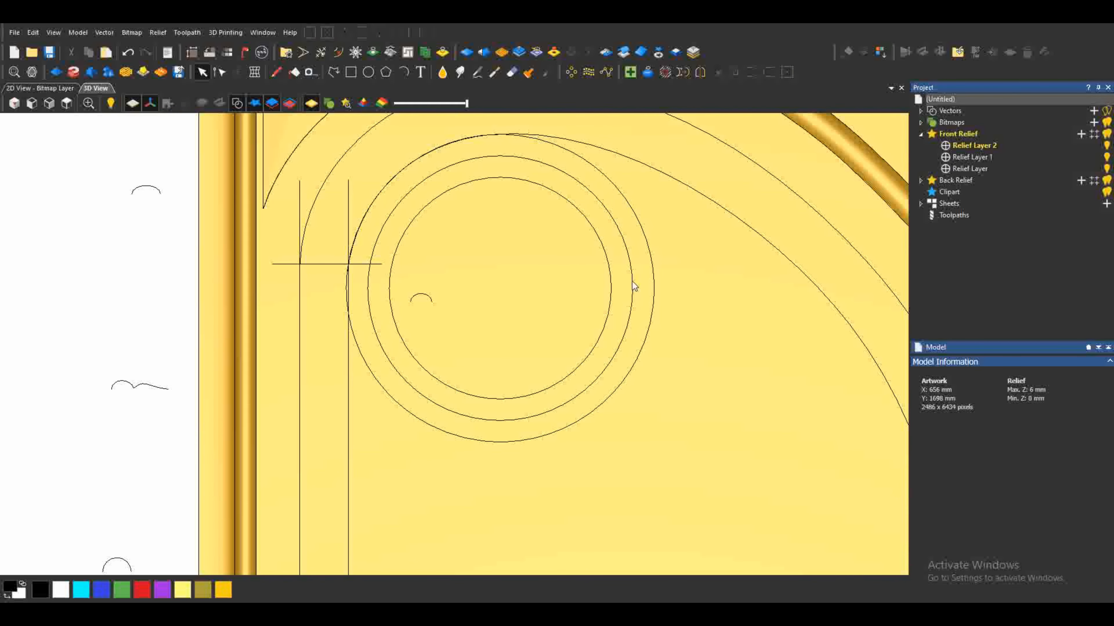
left_click(393, 392)
left_click(73, 72)
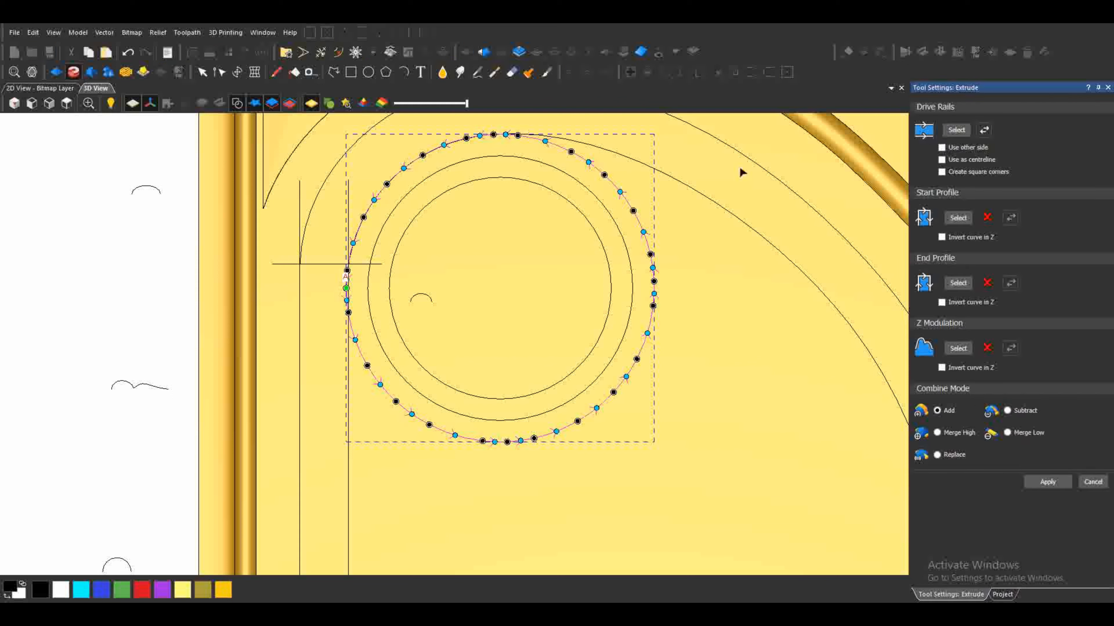
left_click(434, 297)
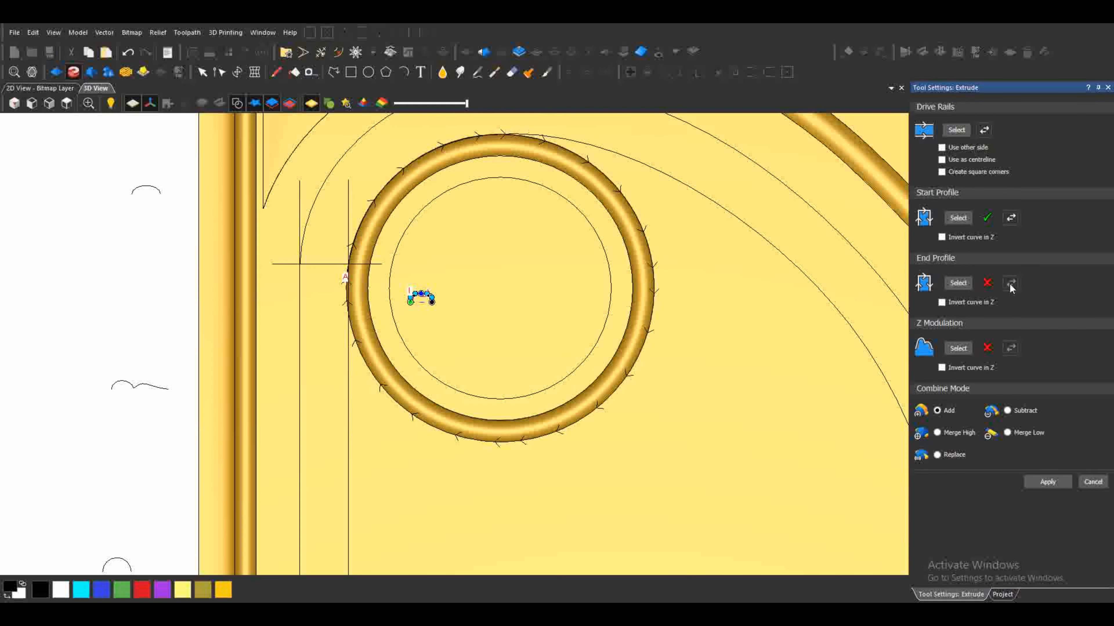
left_click(480, 417)
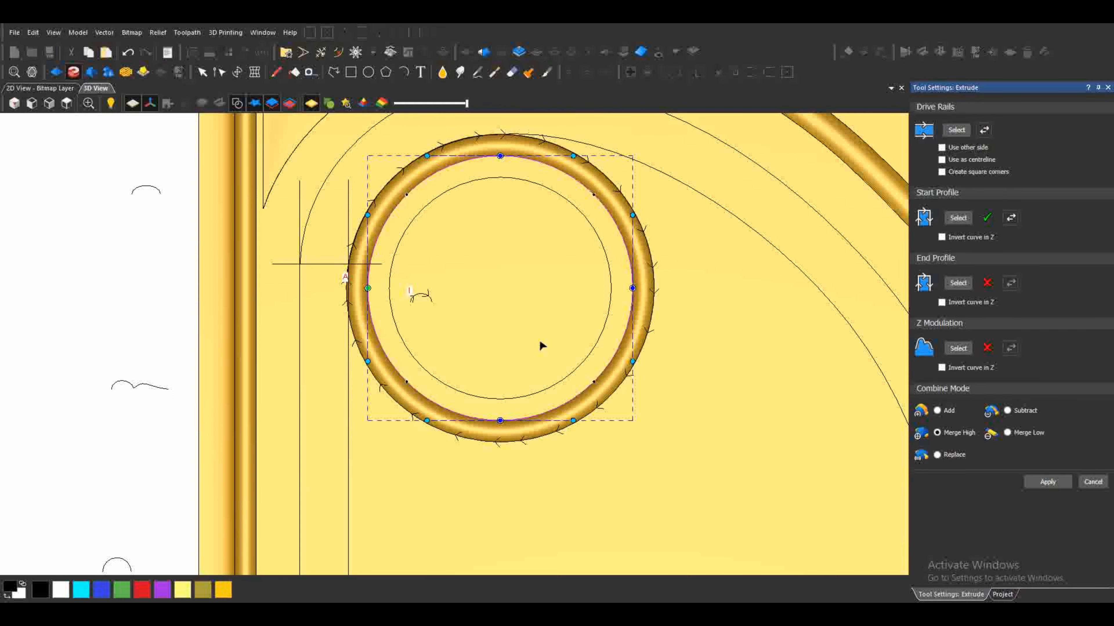
key("Escape")
Raise a round relief profile in the band between the medallion's two outermost circles with the Shape Editor.
left_click(674, 288)
left_click(653, 297)
left_click(632, 307, "shift")
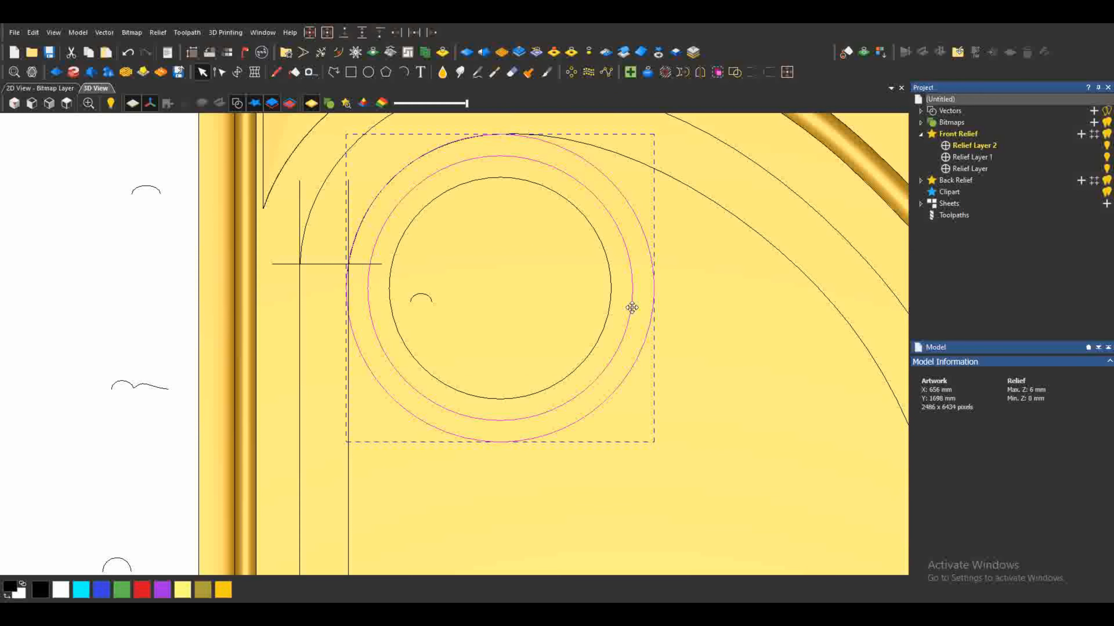
left_click(631, 308)
key("F12")
left_click(1038, 578)
Shape the medallion's inner ring band with a round, constant-height profile of 4 mm, start height 2 mm, using Merge High.
left_click(515, 417)
left_click(512, 397, "shift")
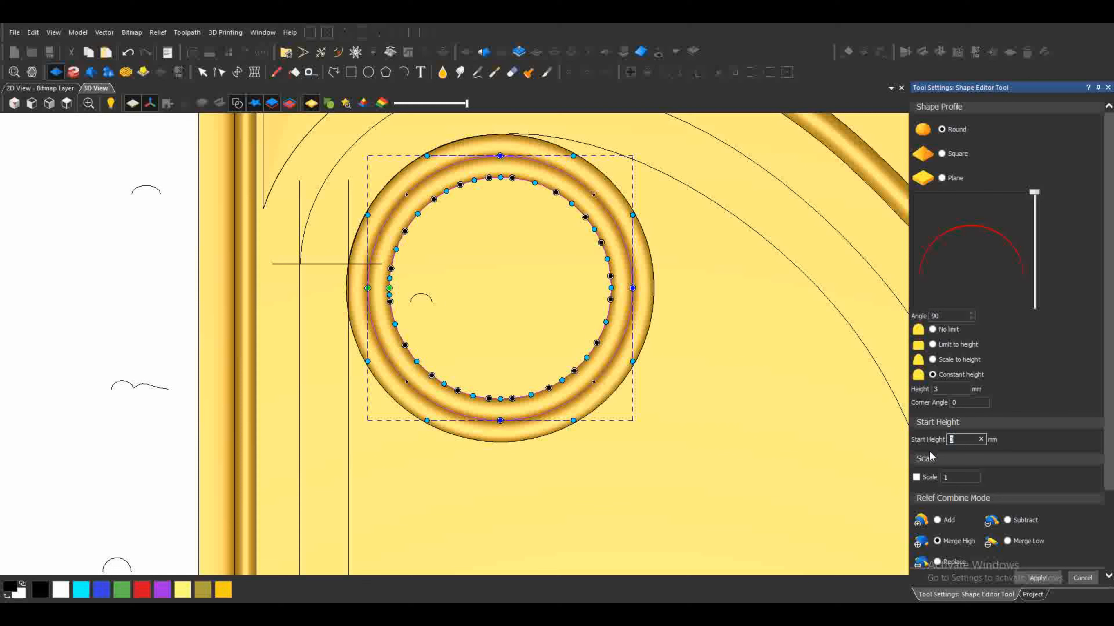
double_click(943, 389)
type("4")
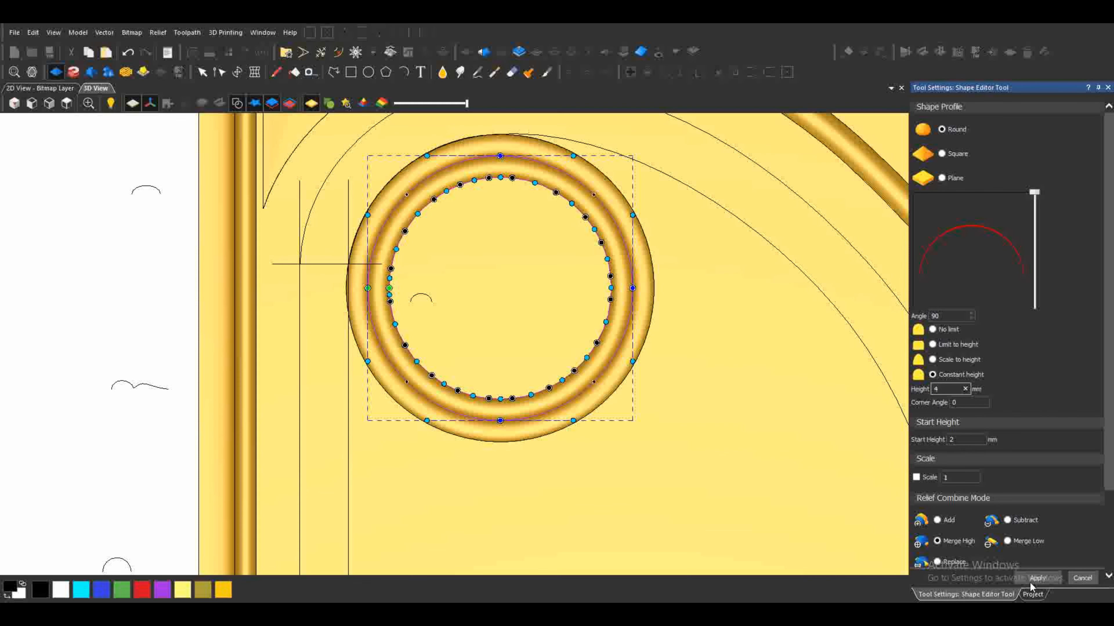
left_click(203, 73)
left_click(454, 275)
middle_click_drag(605, 192, 574, 224)
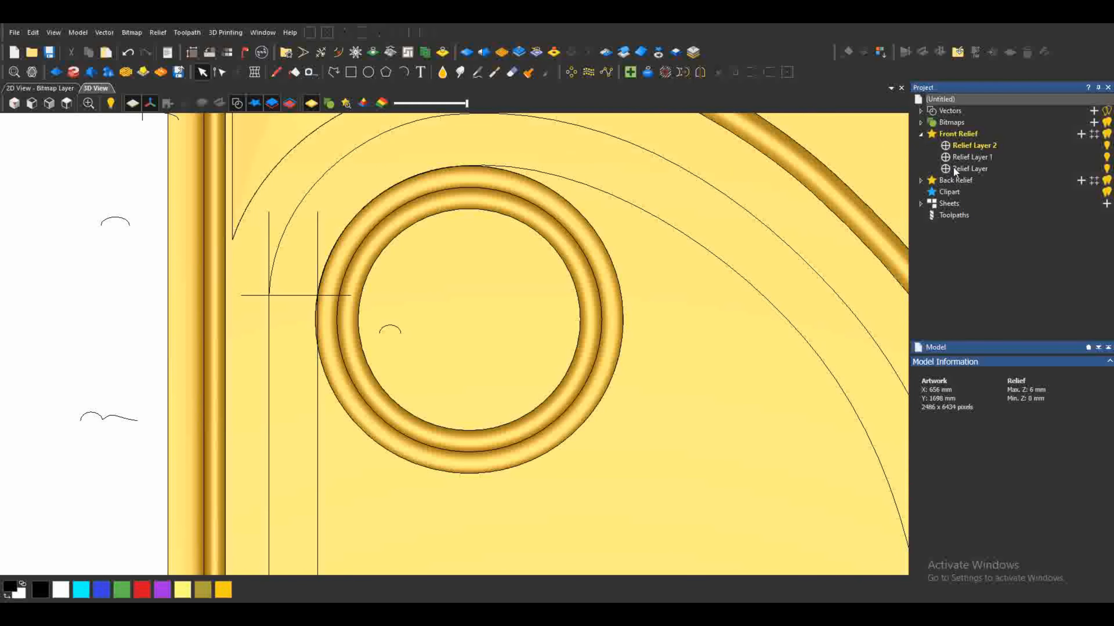
Start a relief import and browse to the flower 2018 folder.
left_click(164, 35)
left_click(291, 53)
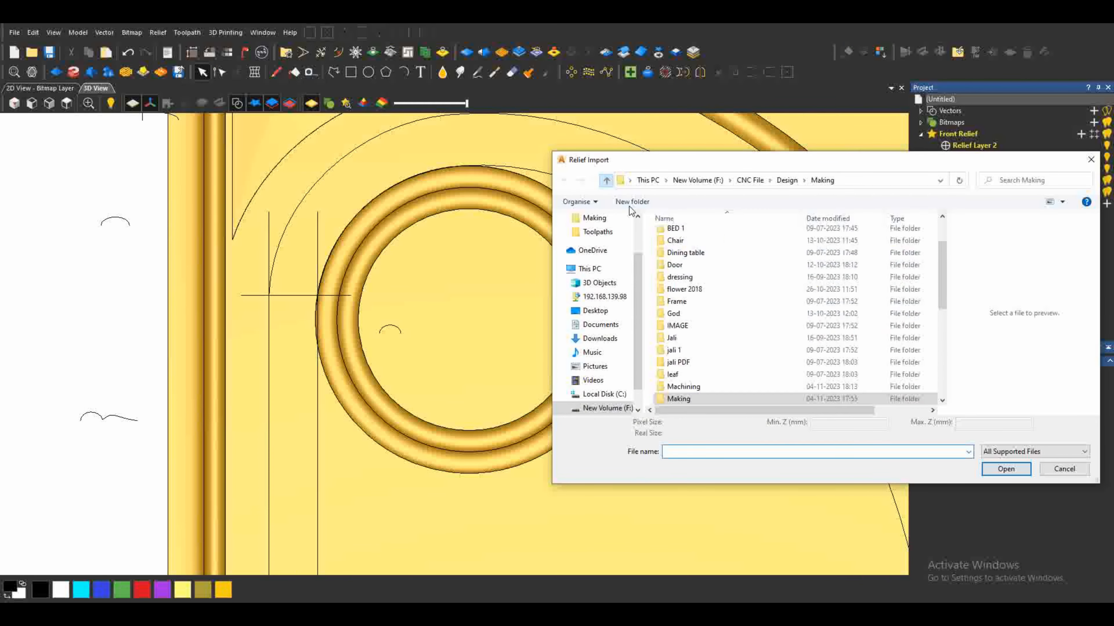
left_click(696, 319)
key("f")
key("Return")
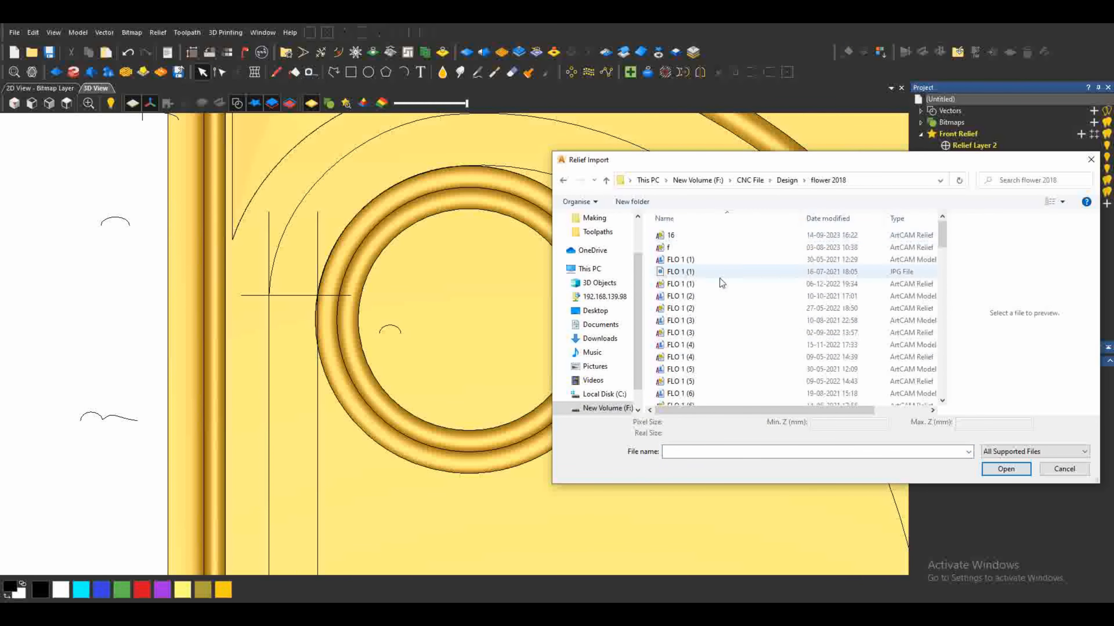
Look through the flower files in the folder and import the eight-petal flower relief.
left_click(677, 238)
key("Down")
key("Down")
key("Down")
key("Down")
key("Down")
key("Down")
key("Down")
key("Down")
key("Down")
key("Down")
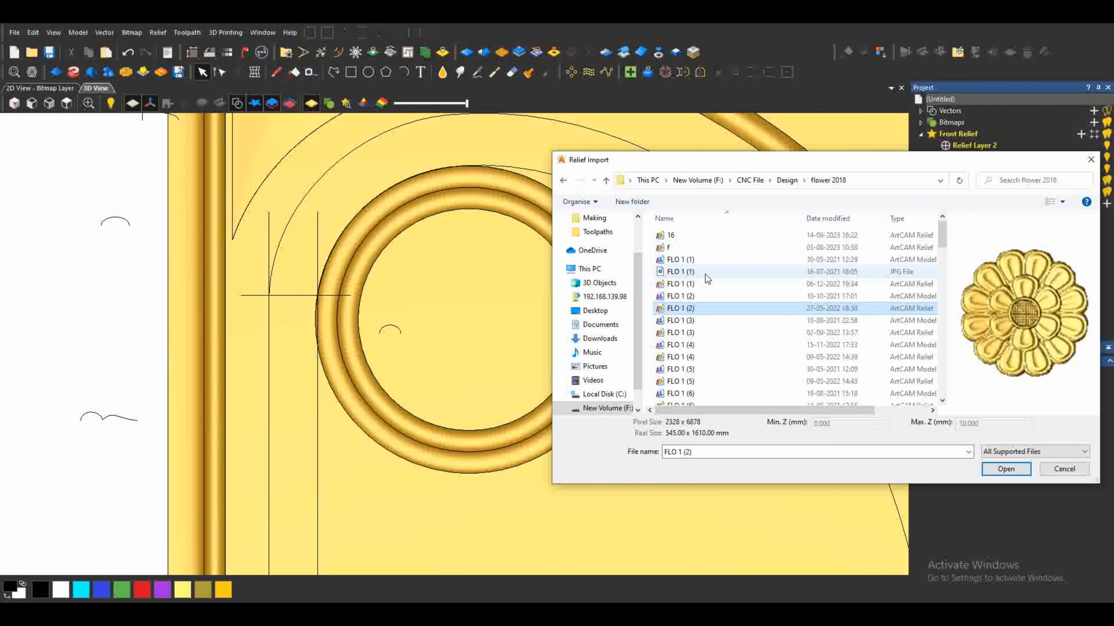
key("Down")
key("Return")
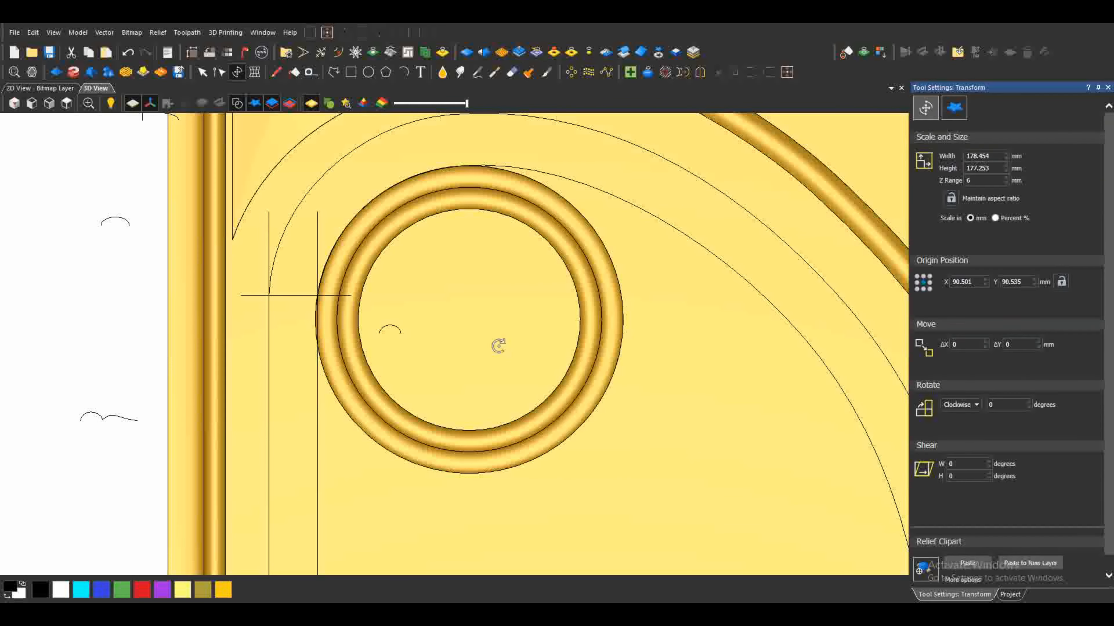
Move the imported flower onto the ring medallion and centre it on the inner circle.
scroll(505, 345, "down", 8)
scroll(482, 447, "up", 3)
left_click_drag(467, 421, 422, 187)
scroll(418, 176, "up", 5)
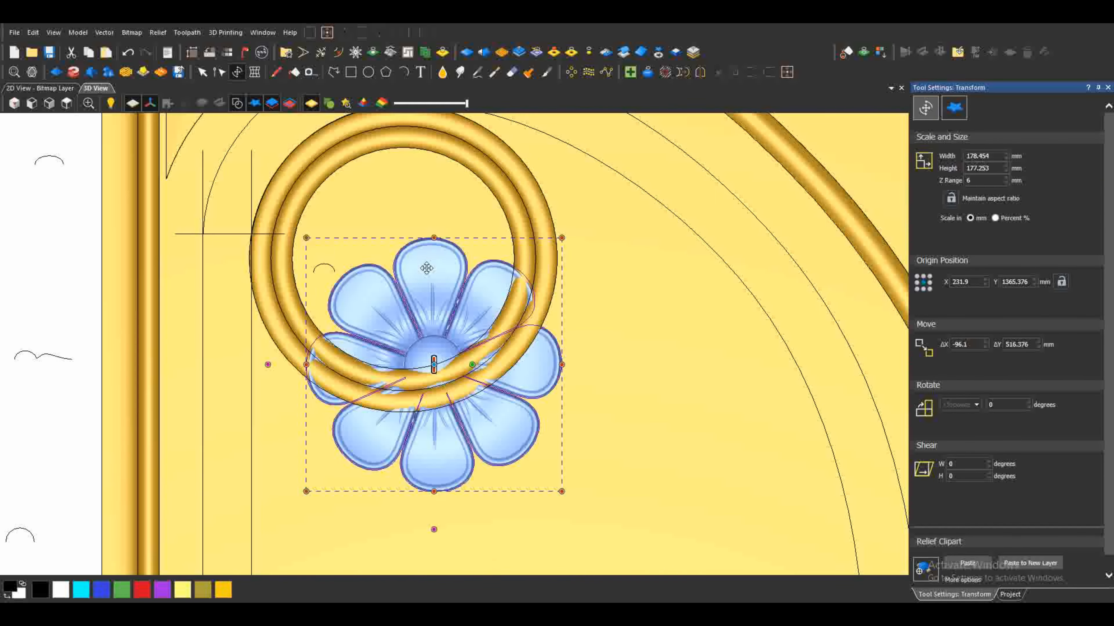
left_click_drag(414, 249, 393, 173)
left_click(390, 149, "shift")
left_click(327, 33)
left_click(473, 217)
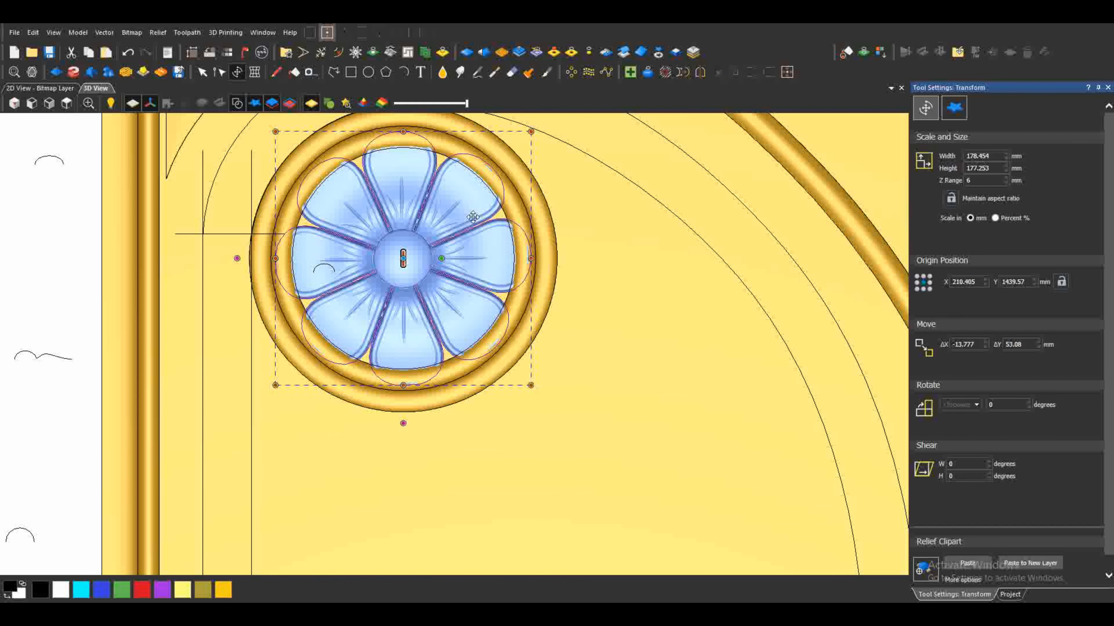
Set the flower's width to 154 mm and paste it into the current relief layer.
left_click(630, 248)
left_click(492, 191)
left_click(492, 191)
left_click(436, 262)
left_click_drag(996, 156, 950, 169)
type("154")
key("Return")
key("Escape")
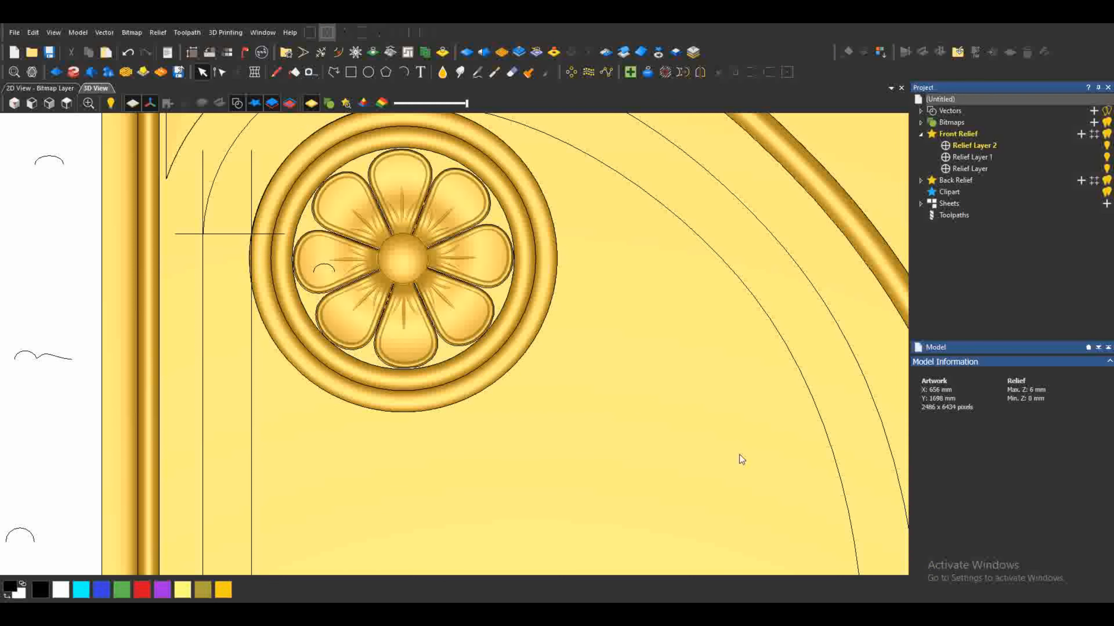
Add another layer to the front relief and change the new layer's combine mode.
scroll(635, 388, "down", 2)
left_click(1082, 135)
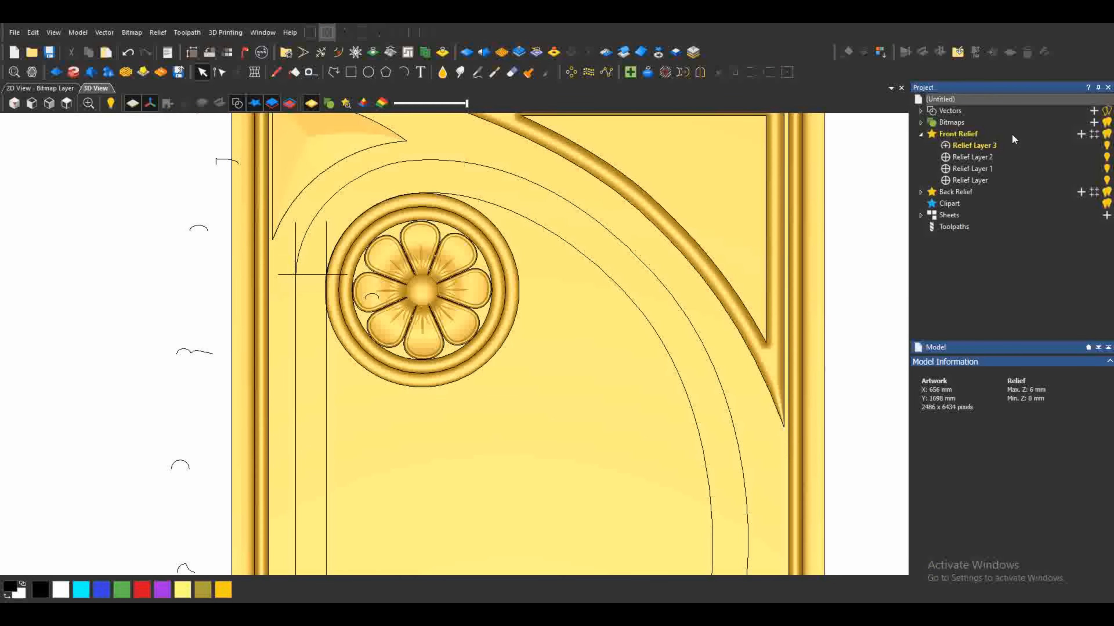
left_click(944, 147)
Start a Two Rail Sweep with the two long S-shaped scroll curves as drive rails.
scroll(534, 349, "down", 5)
scroll(449, 491, "up", 4)
left_click(454, 495)
left_click(423, 522, "shift")
left_click(74, 73)
left_click(74, 91)
Add the small hooked profile beside the panel as the sweep's first cross section.
scroll(472, 325, "down", 3)
scroll(349, 131, "up", 6)
scroll(396, 240, "up", 4)
left_click(392, 255)
scroll(392, 256, "up", 3)
left_click(993, 281)
scroll(533, 226, "down", 5)
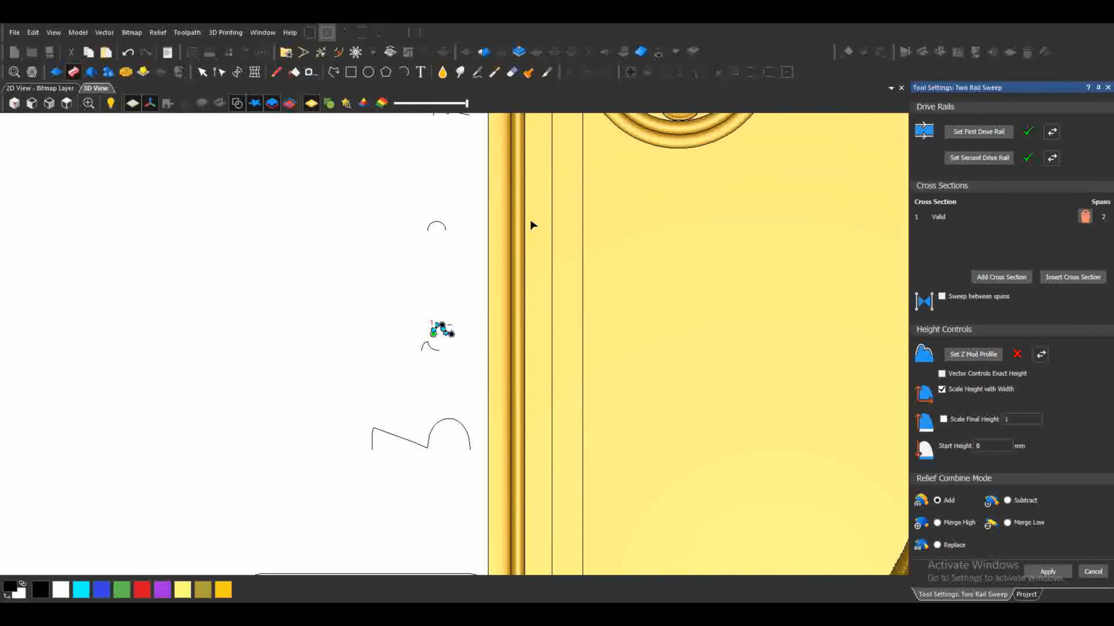
Add the small arc profile repeatedly as the following cross sections along the S-shaped sweep.
scroll(471, 263, "down", 5)
scroll(533, 478, "up", 2)
left_click(998, 279)
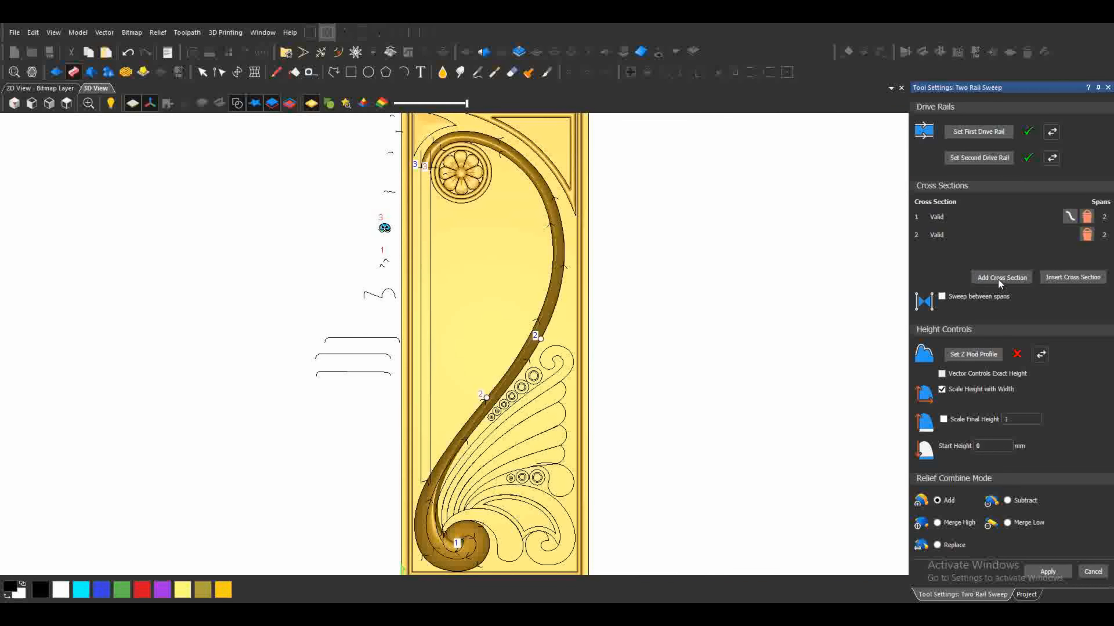
left_click(998, 280)
left_click(998, 279)
left_click(998, 279)
scroll(448, 429, "up", 3)
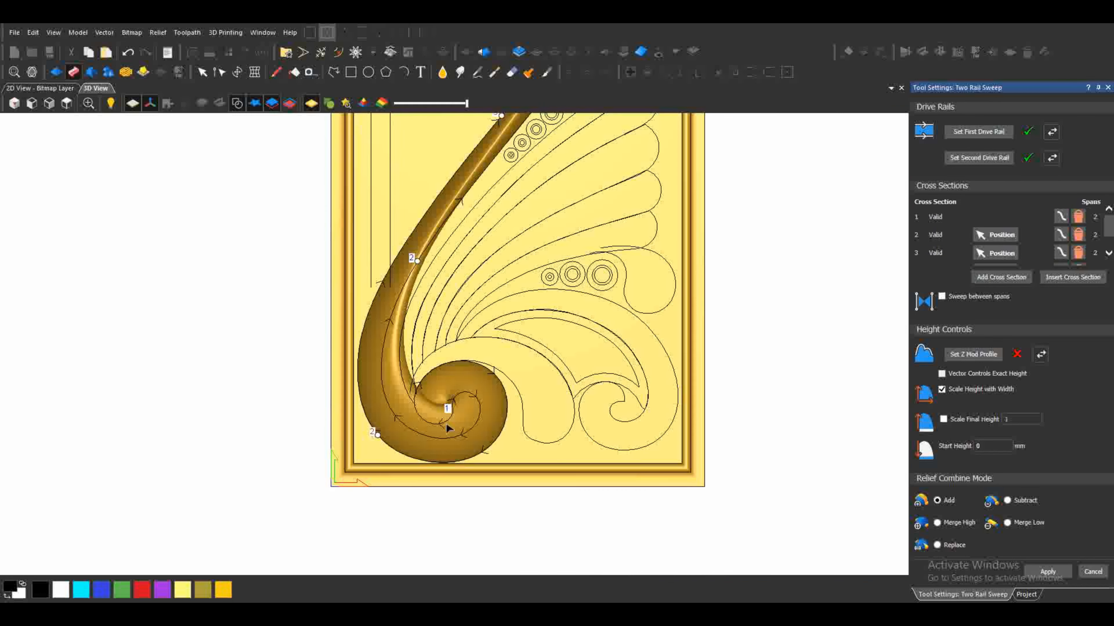
left_click(996, 280)
Reposition the second cross section's rail points into the lower spiral and adjust the points further along the S-curve.
mouse_move(389, 320)
left_mouse_down()
mouse_move(437, 438)
mouse_move(453, 438)
left_mouse_up()
scroll(467, 431, "up", 2)
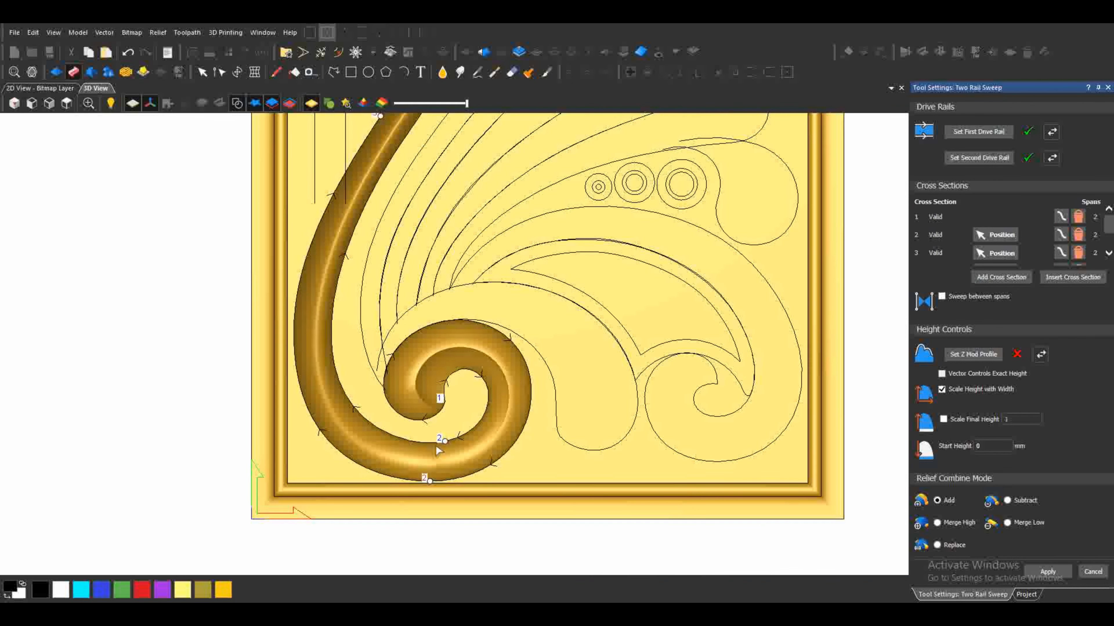
scroll(438, 450, "down", 5)
mouse_move(415, 352)
left_mouse_down()
mouse_move(439, 317)
mouse_move(504, 303)
mouse_move(514, 253)
mouse_move(419, 202)
mouse_move(425, 194)
left_mouse_up()
scroll(450, 322, "down", 3)
scroll(470, 281, "up", 4)
scroll(484, 277, "up", 2)
Apply the S-curve sweep with start height 2 mm, final height 4, Scale Height with Width off and Merge High.
left_click(986, 446)
type("2")
left_click(943, 420)
double_click(1017, 420)
type("4")
left_click(941, 389)
left_click(937, 523)
scroll(441, 509, "down", 3)
scroll(442, 509, "up", 3)
scroll(694, 455, "down", 5)
scroll(456, 171, "up", 5)
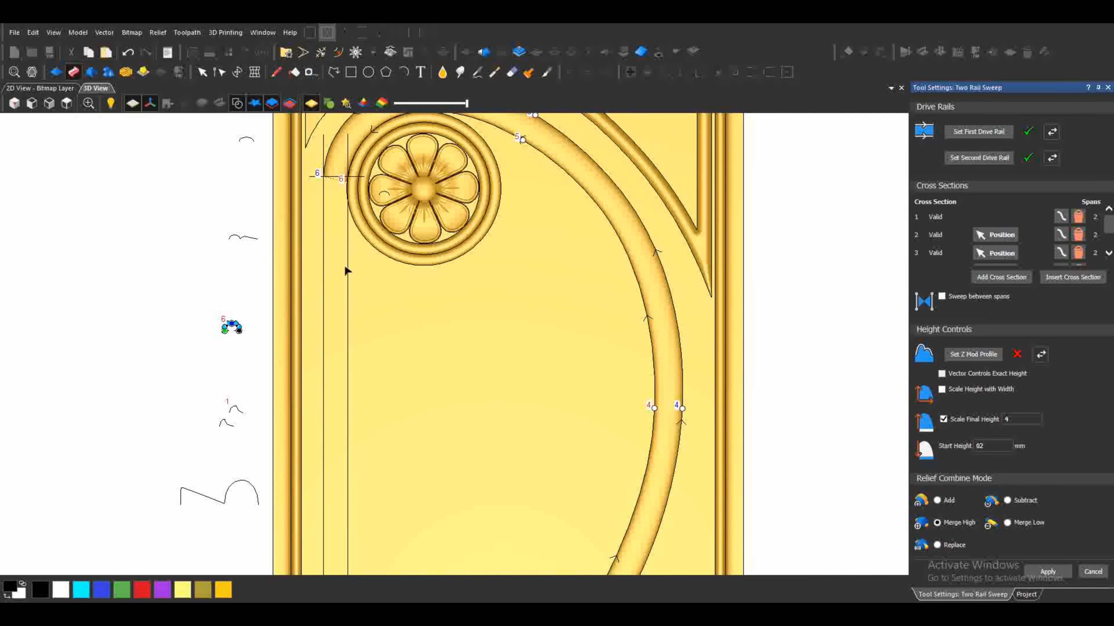
Use the two straight vertical lines as drive rails and delete the surplus cross sections, keeping only the arc profile.
left_click(972, 135)
scroll(1077, 232, "down", 3)
left_click(1074, 256)
scroll(1075, 217, "up", 1)
left_click(1077, 222)
left_click(1077, 221)
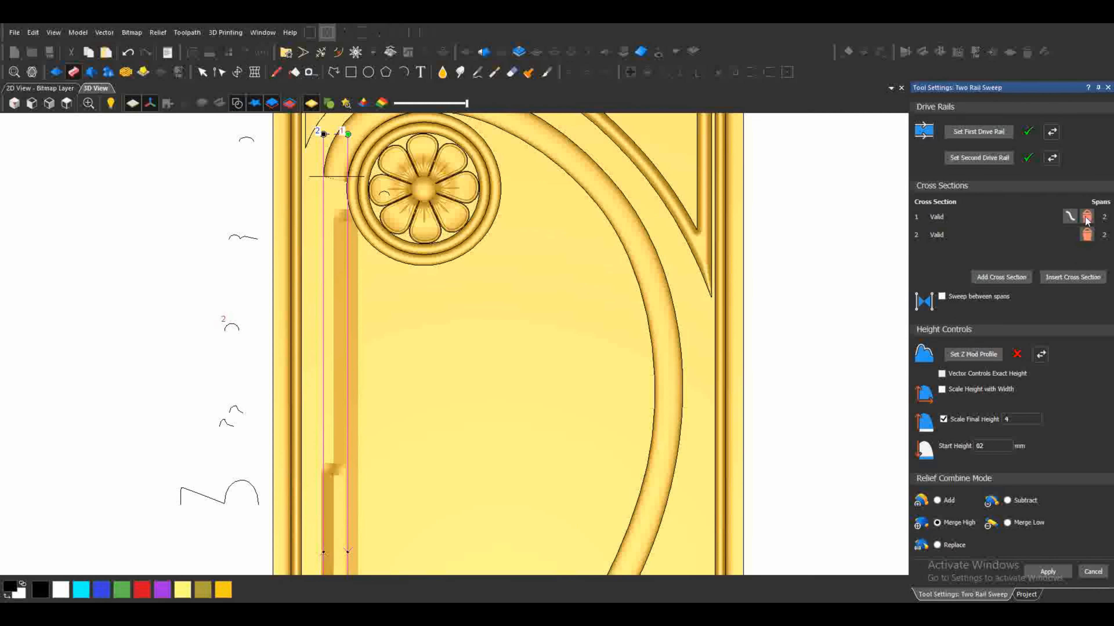
left_click(1086, 221)
Add a new front relief layer for the straight vertical bar and return to the sweep settings.
scroll(510, 293, "down", 2)
scroll(364, 218, "up", 5)
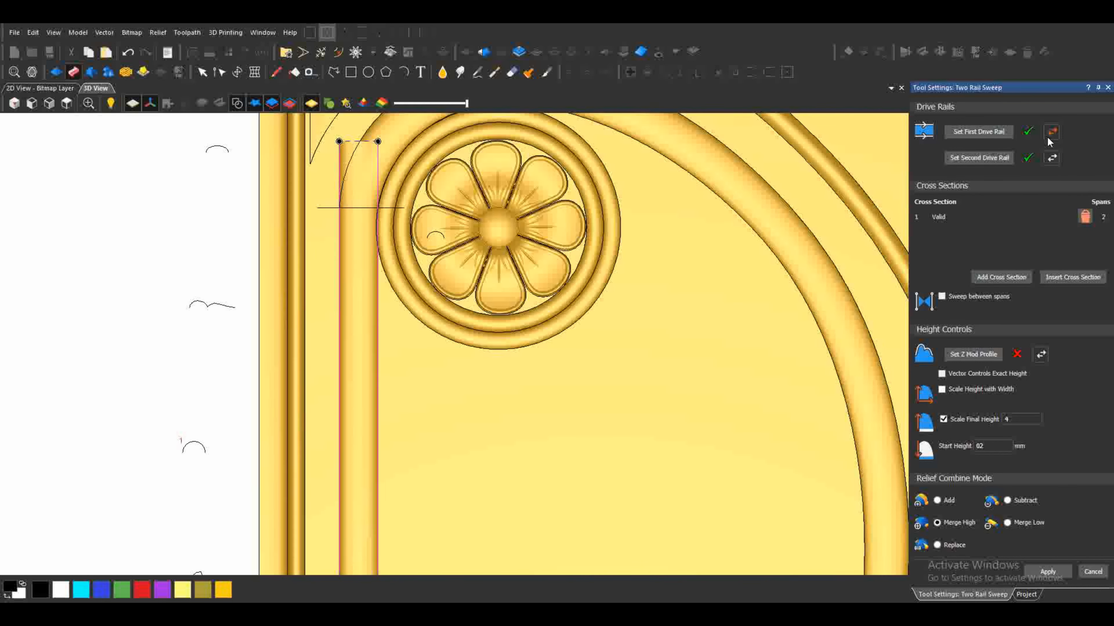
scroll(455, 343, "down", 5)
middle_click_drag(467, 433, 468, 285)
scroll(420, 509, "up", 2)
left_click(1022, 595)
left_click(1081, 135)
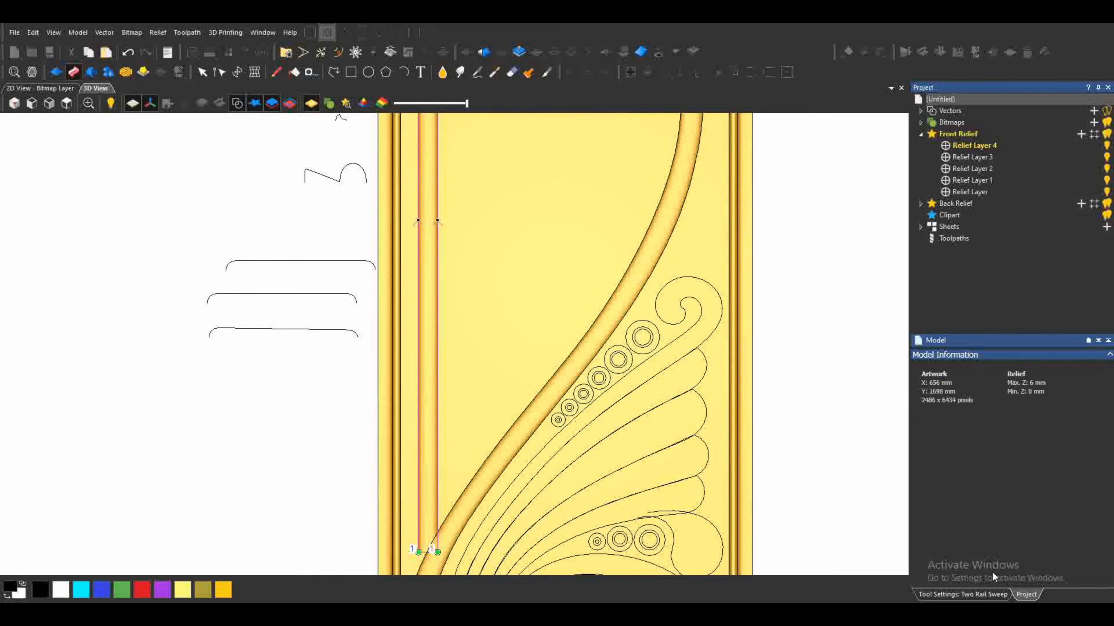
left_click(981, 594)
Apply the two rail sweep of the arc profile along the two vertical lines.
scroll(574, 343, "down", 2)
middle_click_drag(574, 343, 509, 428)
scroll(368, 215, "up", 5)
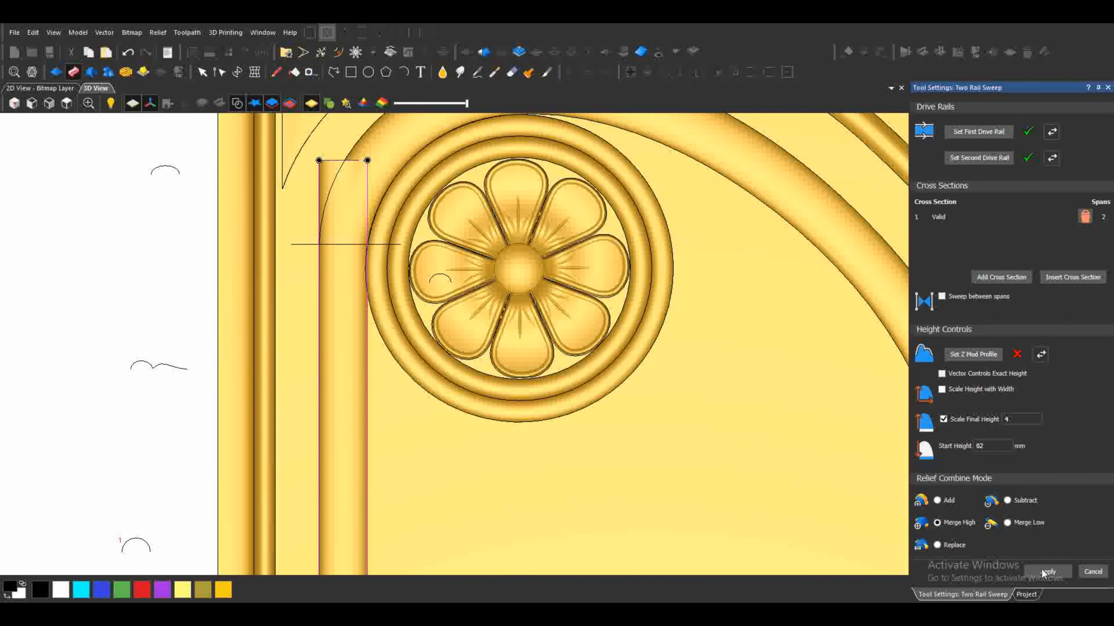
left_click(1046, 571)
Use the two edges of the scroll-tipped uppermost leaf as drive rails and delete the leftover cross section.
scroll(583, 471, "down", 5)
left_click(1025, 595)
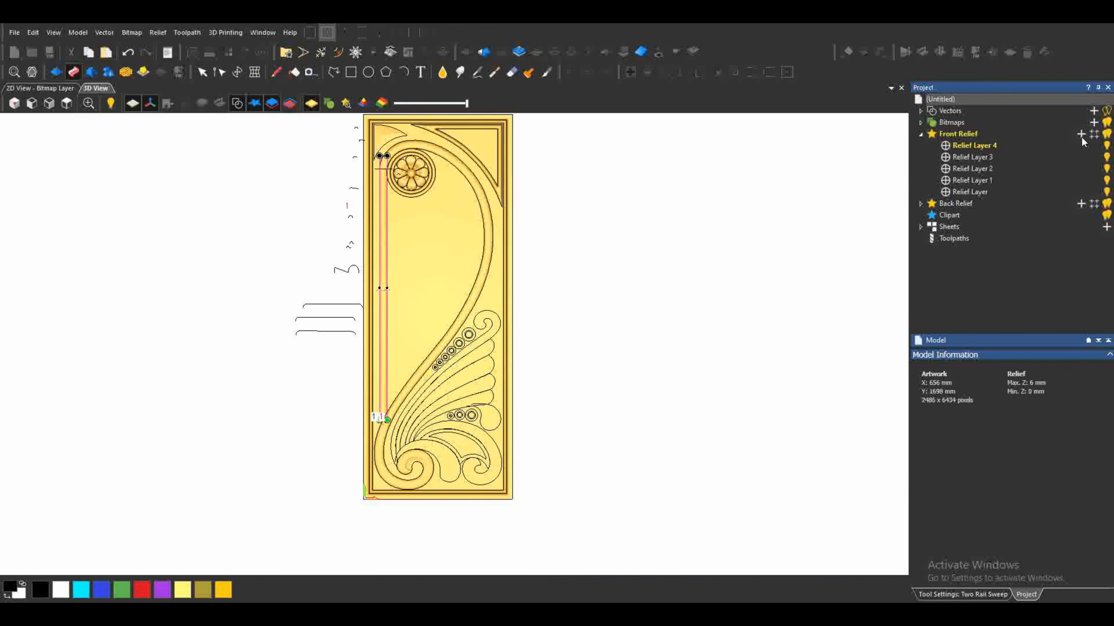
left_click(962, 594)
scroll(500, 276, "down", 2)
scroll(553, 408, "up", 6)
left_click(555, 408)
left_click(1085, 216)
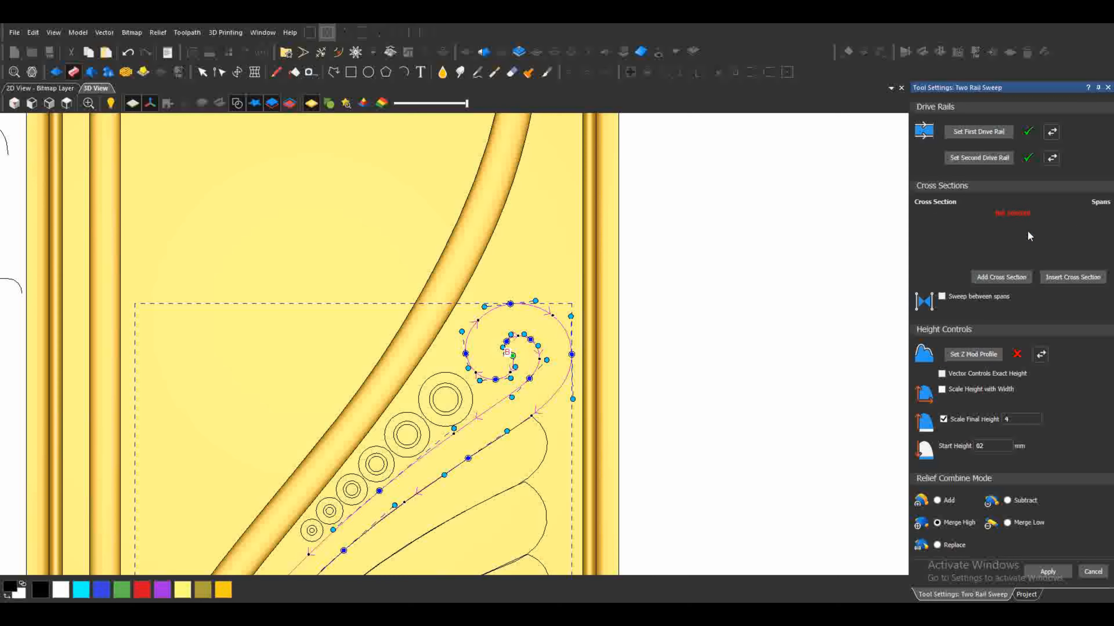
Add the hooked profile as the leaf's first cross section and the arc profile as its following ones.
scroll(336, 217, "down", 5)
scroll(321, 348, "up", 4)
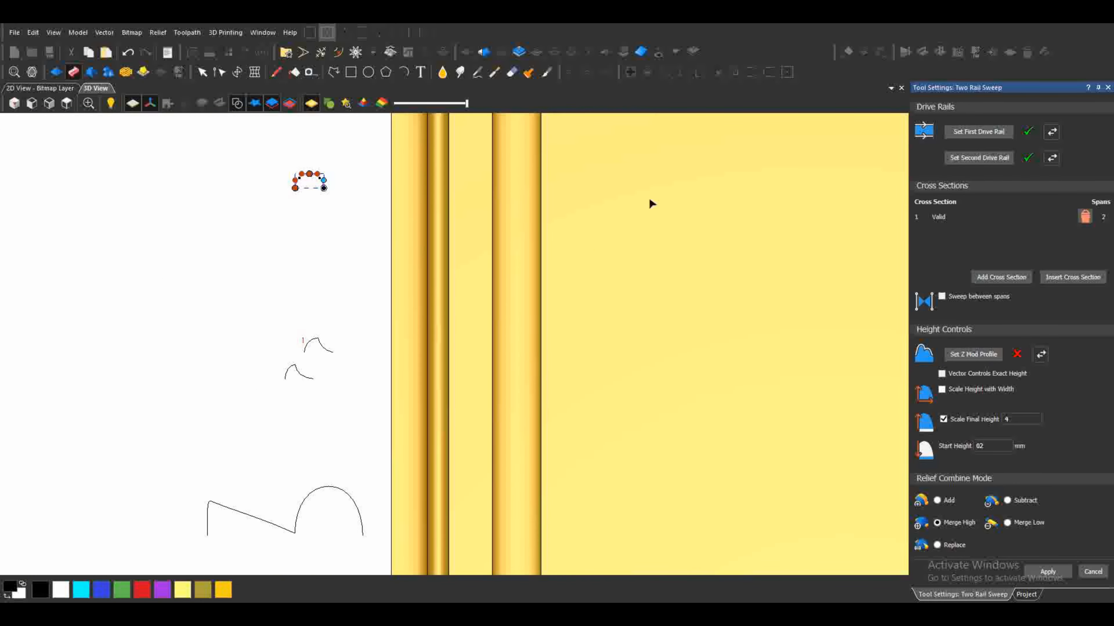
scroll(504, 437, "down", 4)
scroll(698, 288, "up", 2)
scroll(465, 416, "down", 2)
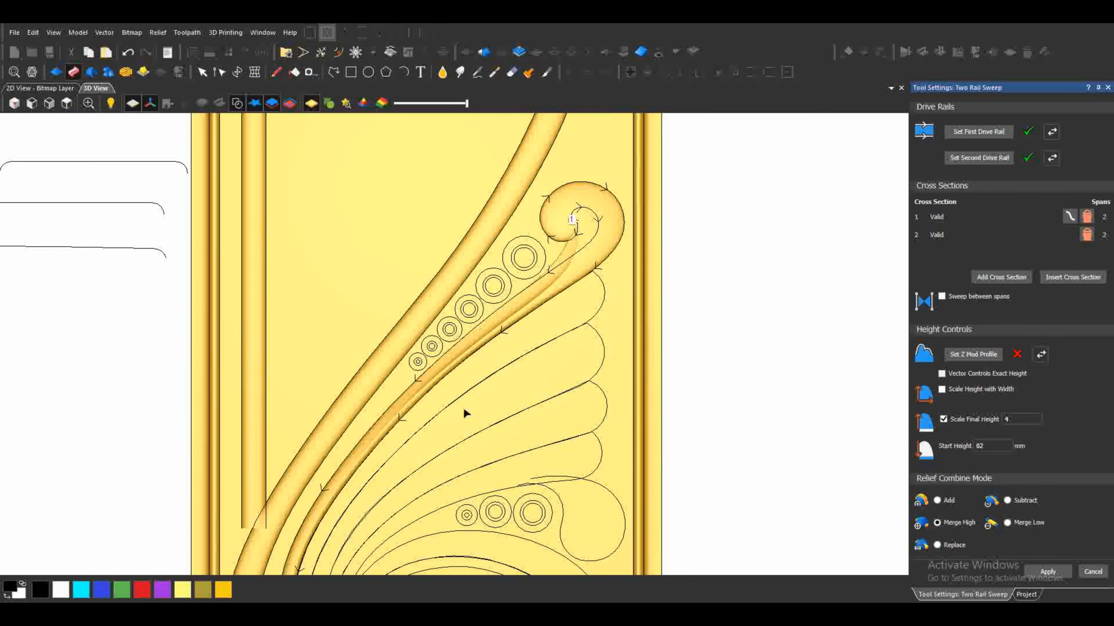
left_click(1004, 280)
scroll(688, 343, "down", 2)
left_click(988, 279)
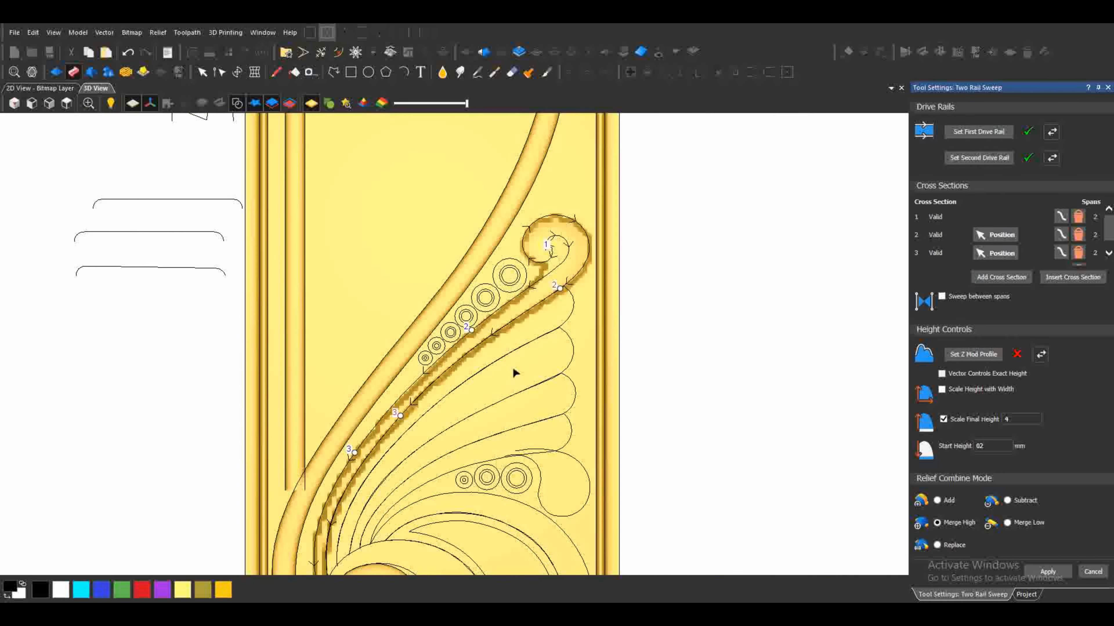
Reposition the rail points of the leaf's intermediate cross sections to even out the swept shape below its scroll tip.
scroll(577, 240, "up", 2)
left_click_drag(545, 341, 564, 327)
scroll(529, 307, "down", 5)
scroll(350, 468, "up", 3)
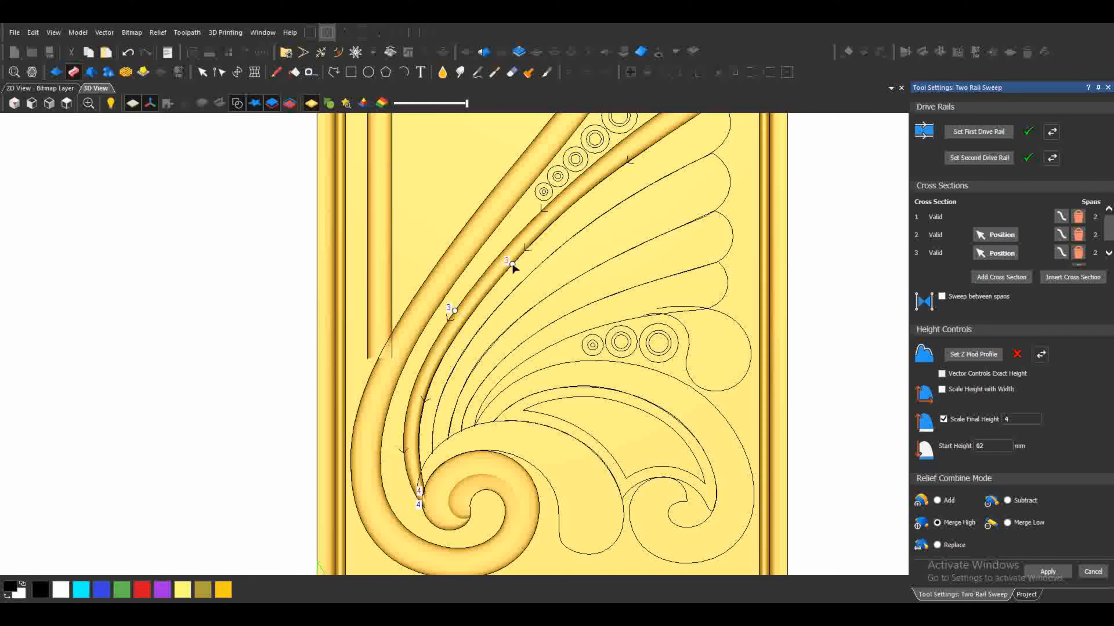
Set the uppermost long flat-topped curve beside the panel as the leaf sweep's Z modulation profile.
scroll(455, 311, "down", 5)
scroll(422, 245, "up", 8)
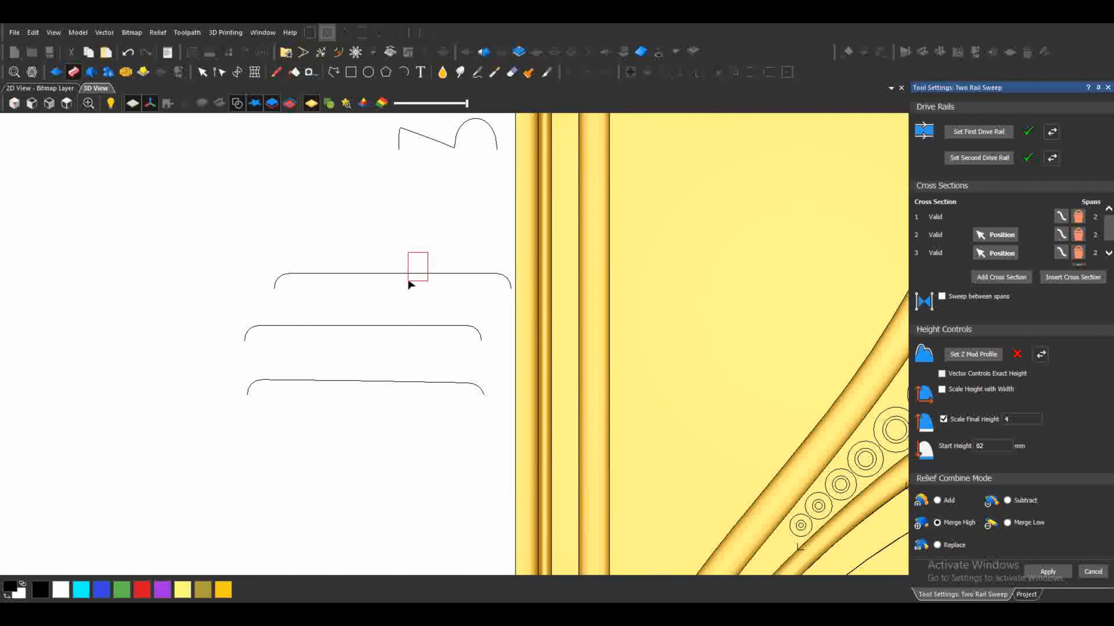
scroll(552, 479, "down", 5)
scroll(806, 486, "up", 6)
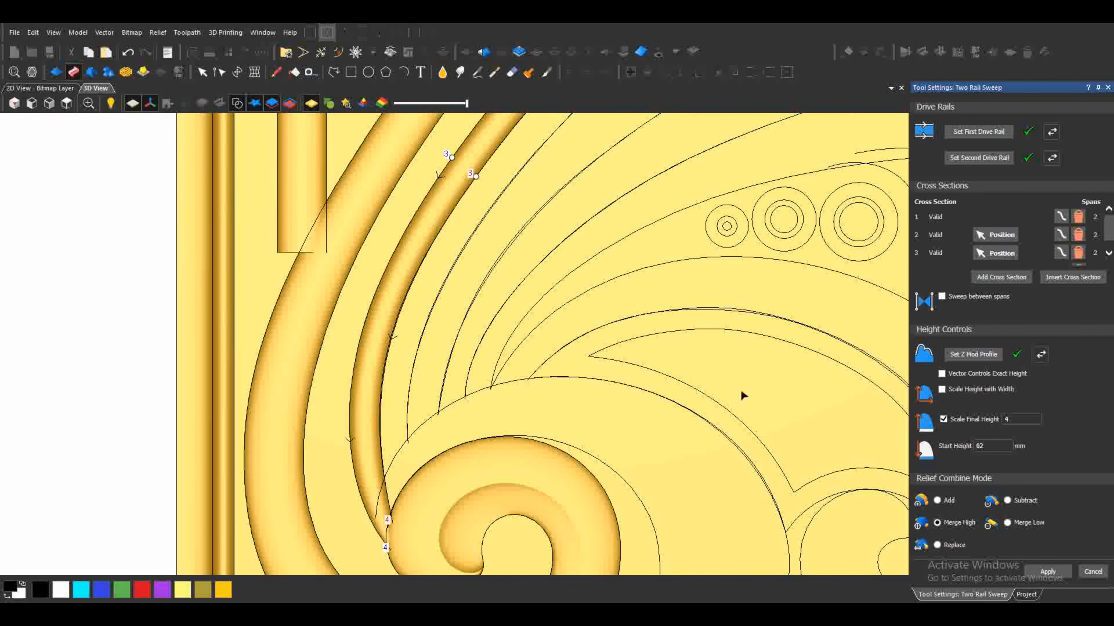
Use the two edges of the second leaf from the top as drive rails and delete the carried-over cross sections.
scroll(539, 251, "down", 6)
scroll(431, 298, "up", 5)
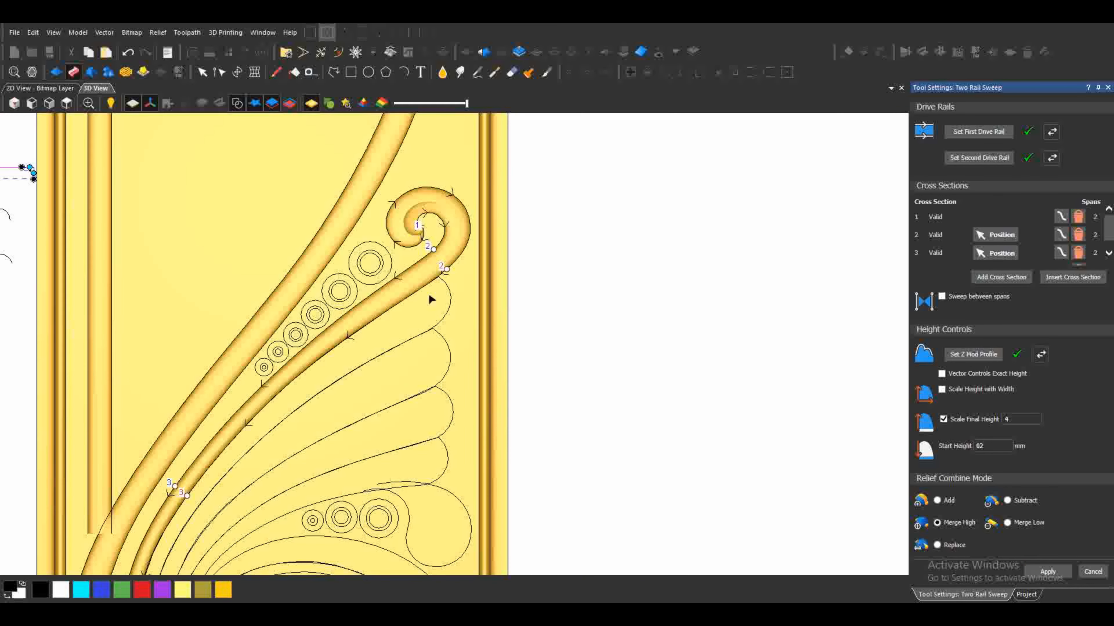
left_click(450, 308)
left_click(978, 157)
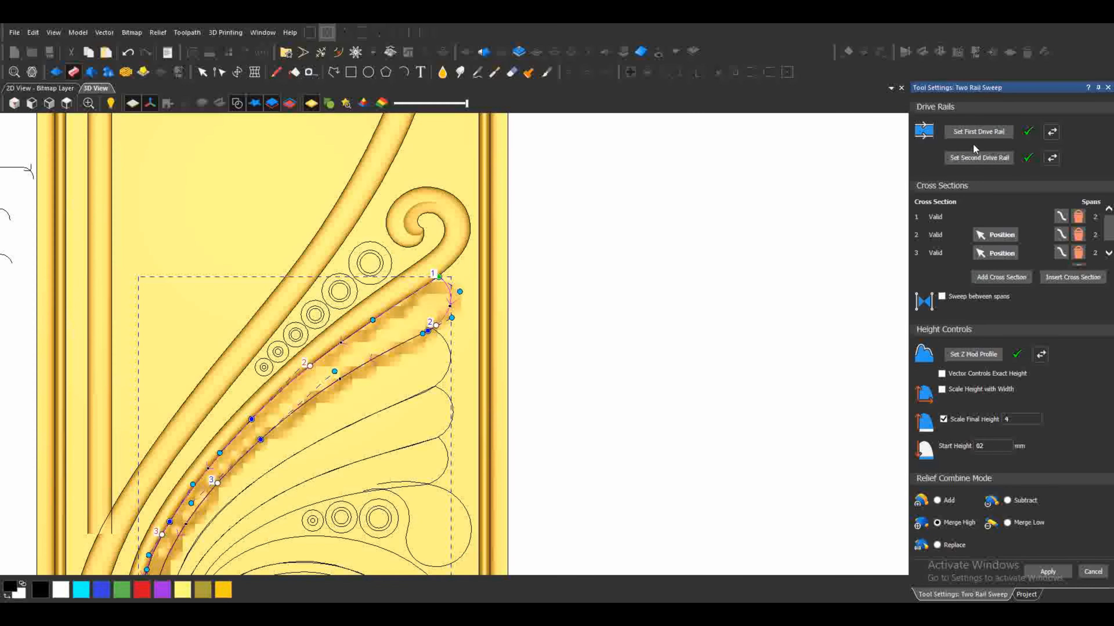
left_click(1079, 217)
left_click(1079, 216)
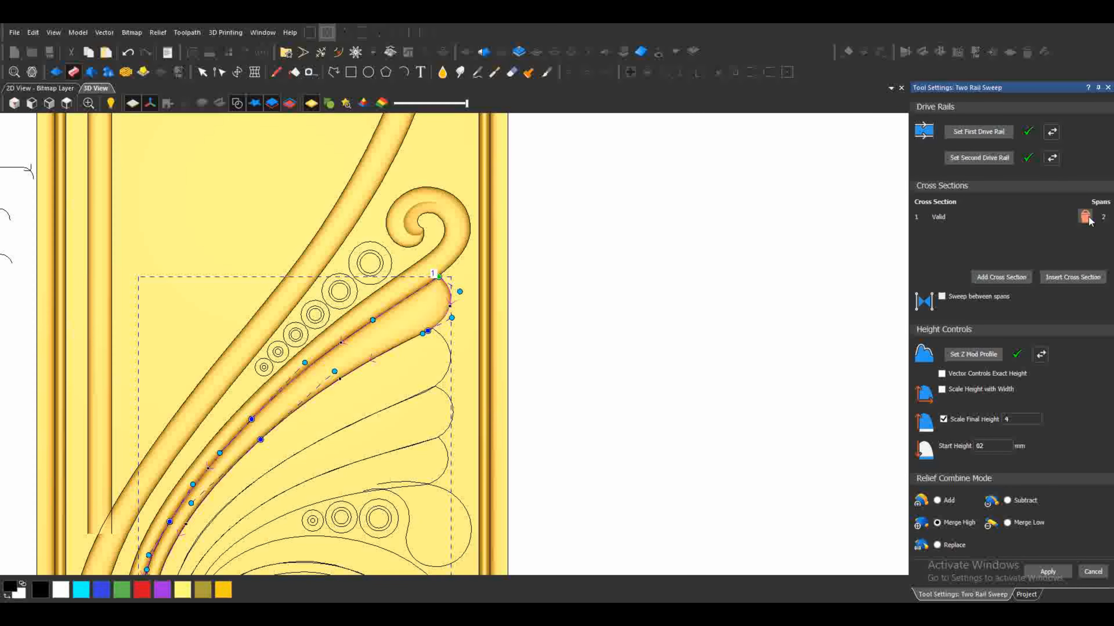
left_click(1079, 216)
Build up three cross sections for the second leaf and apply its two rail sweep.
left_click(983, 277)
scroll(812, 403, "down", 2)
left_click(993, 276)
left_click(993, 276)
scroll(449, 378, "up", 5)
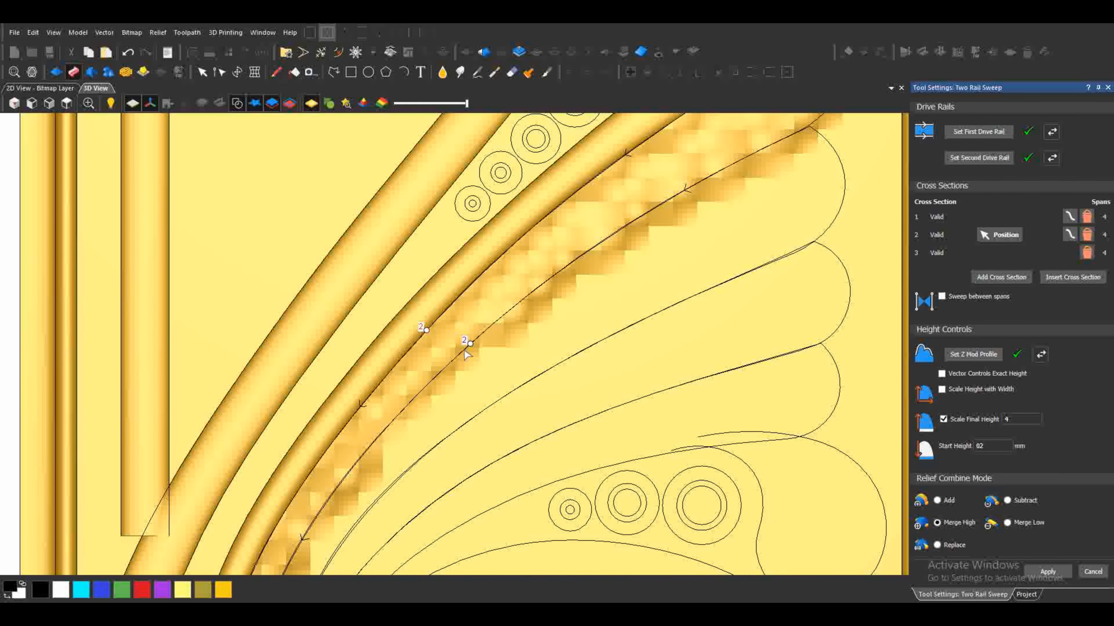
left_click(1047, 572)
Sweep the third and fourth leaves with the same cross sections, using each leaf's edges as drive rails.
scroll(745, 427, "down", 5)
left_click(608, 284)
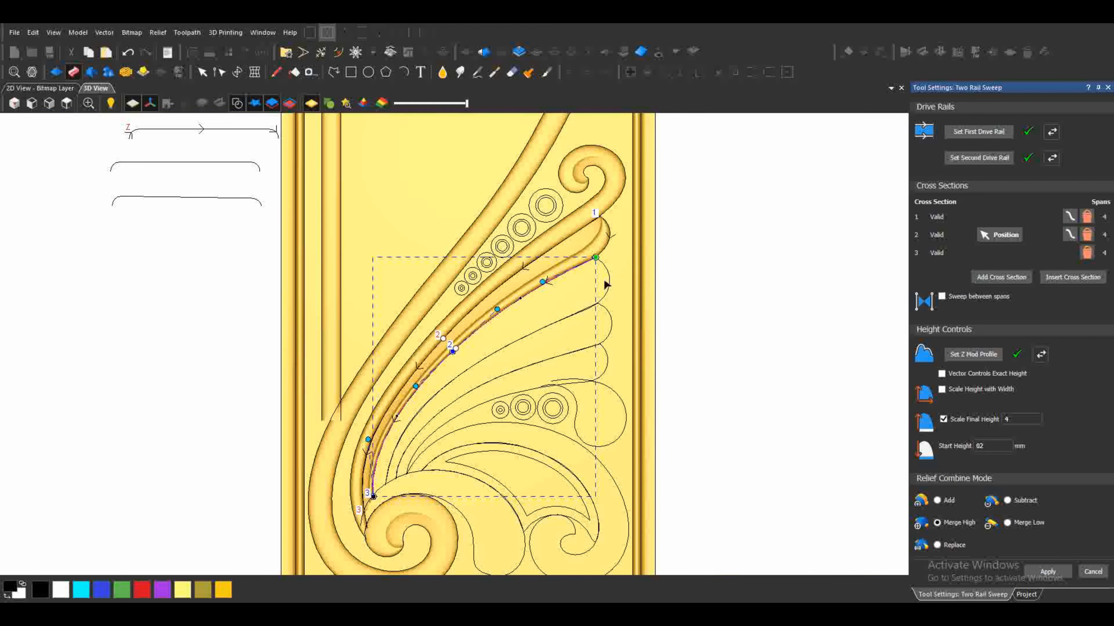
left_click(1001, 159)
scroll(469, 371, "up", 3)
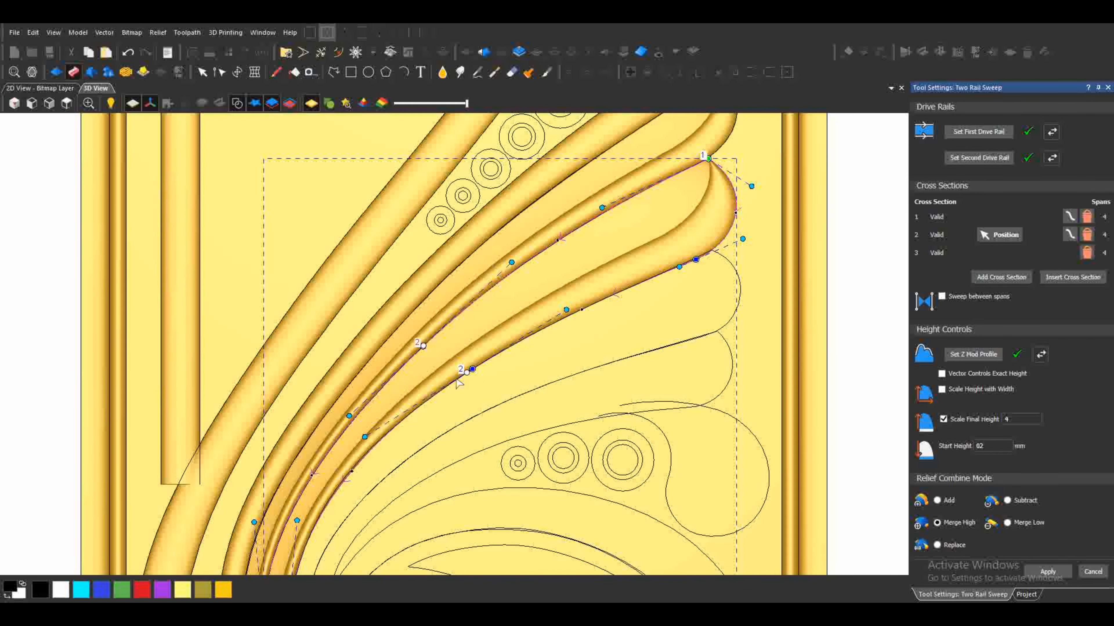
scroll(559, 308, "down", 3)
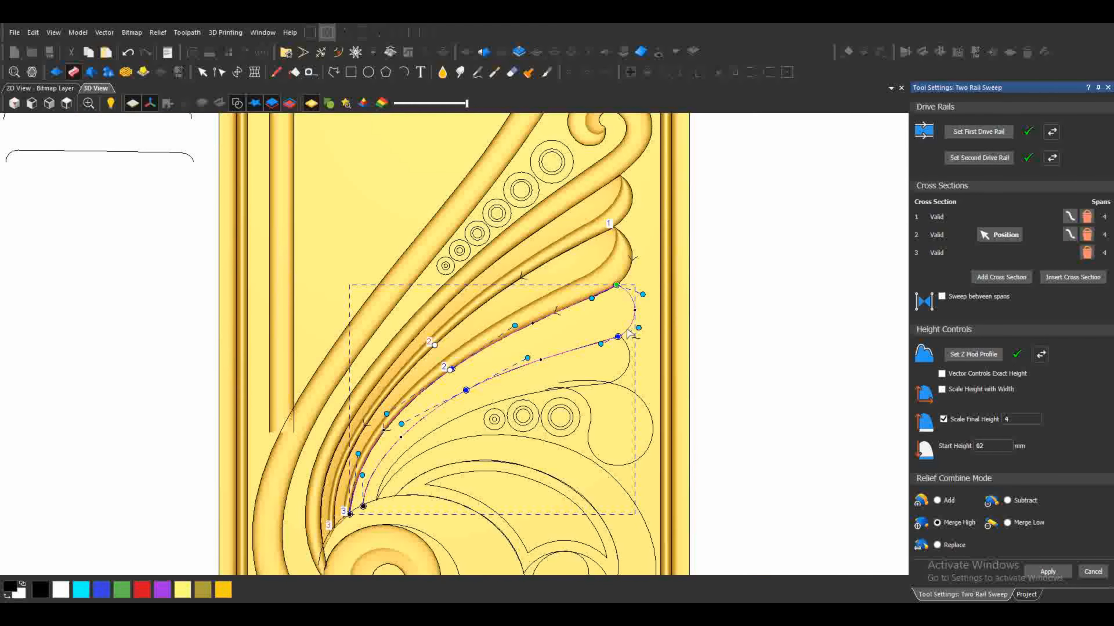
left_click(1046, 571)
Sweep the fifth, lowest leaf of the fan between its two edges with the same three cross sections.
left_click(604, 344)
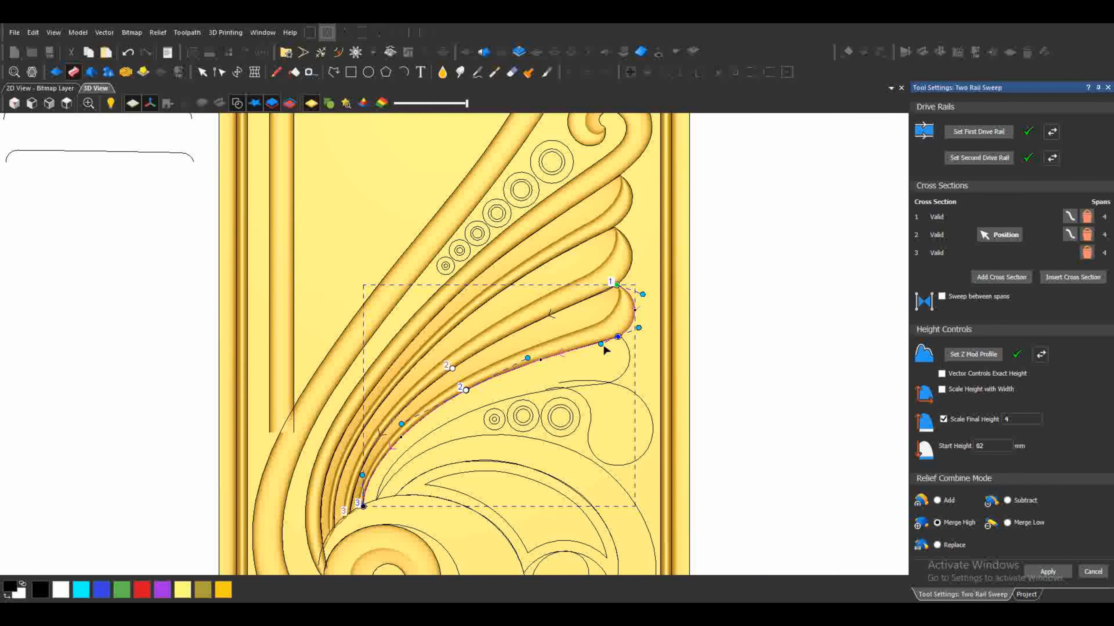
scroll(583, 346, "up", 5)
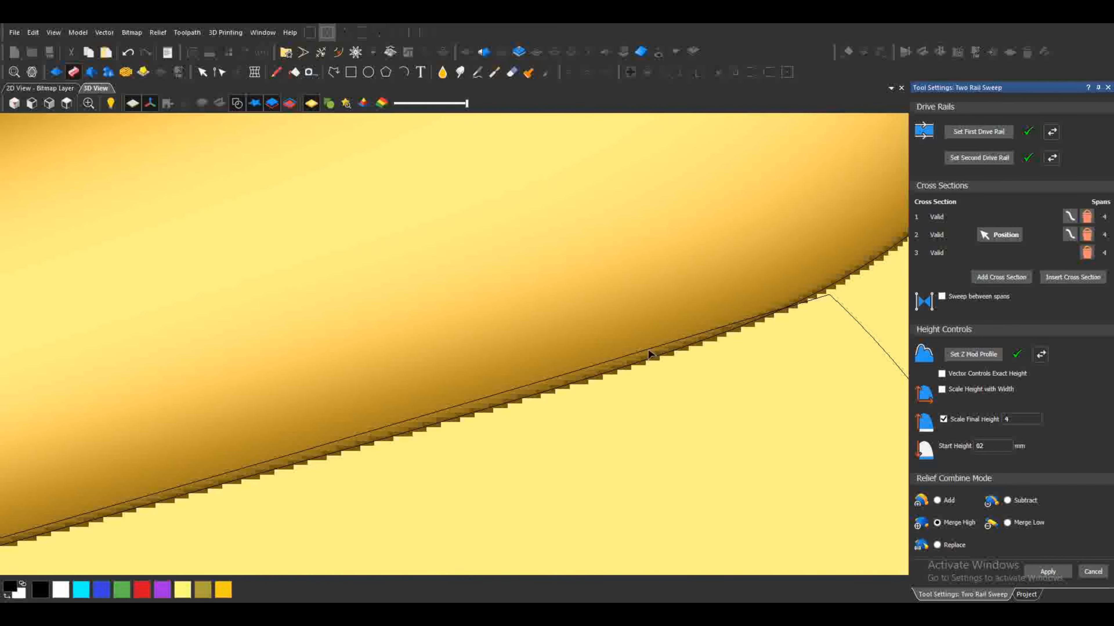
scroll(513, 430, "down", 5)
scroll(482, 395, "up", 2)
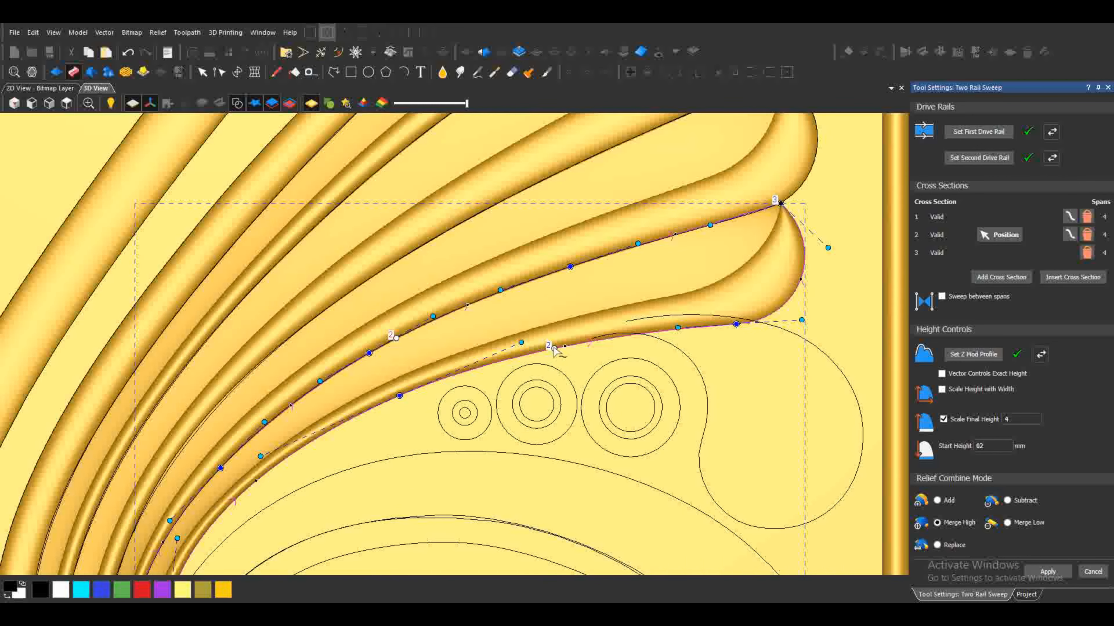
scroll(433, 400, "down", 3)
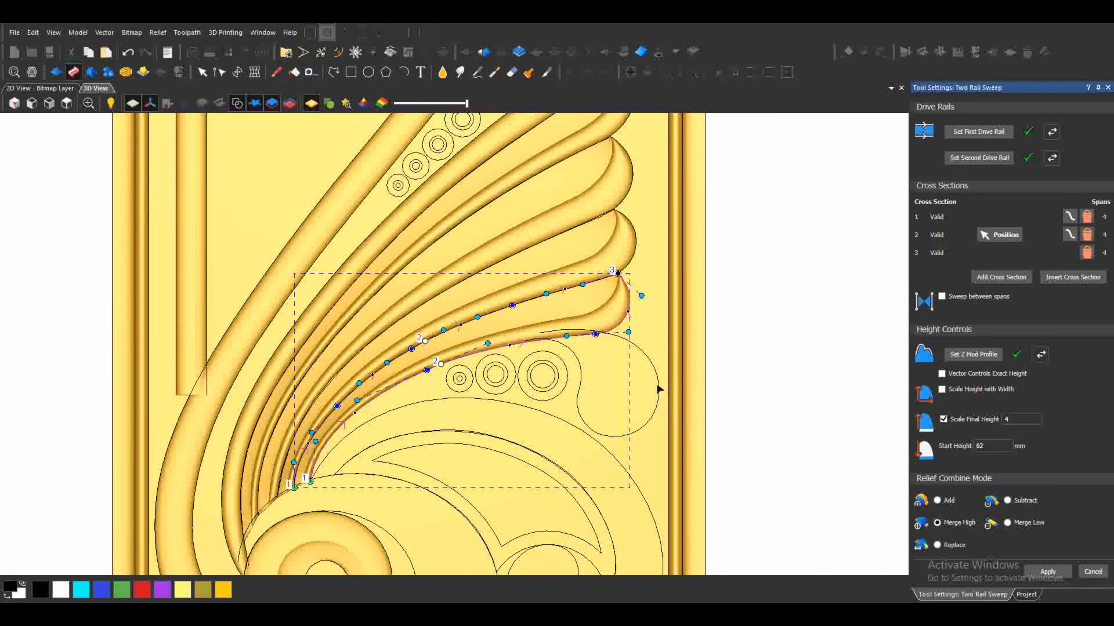
Use the two edges of the rounded curl below the leaf fan as drive rails and delete all carried-over cross sections.
left_click(583, 370)
left_click(979, 131)
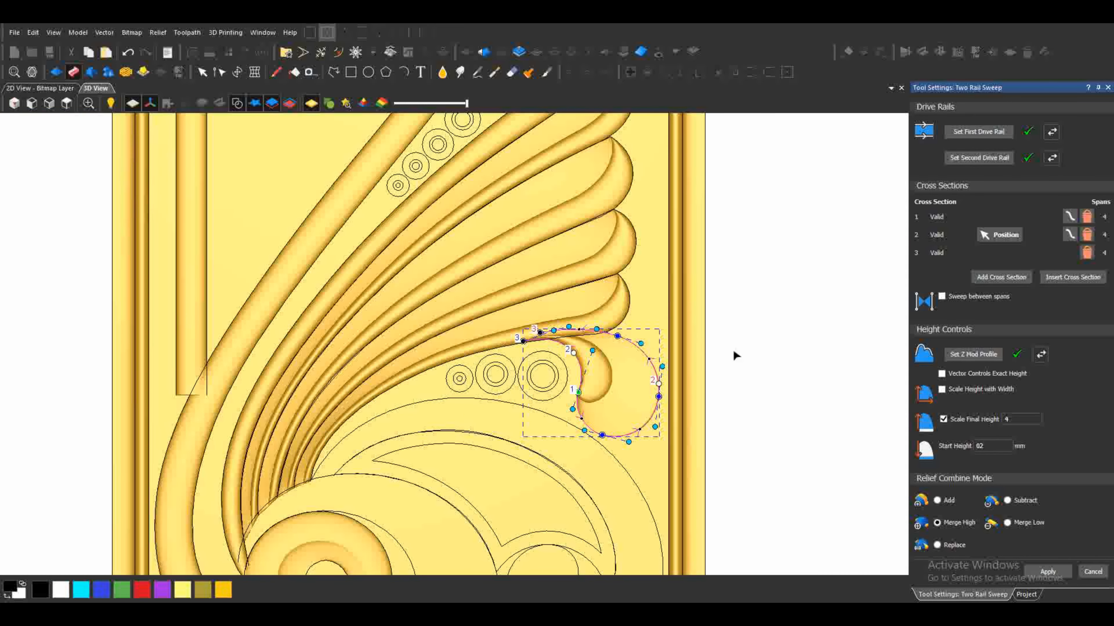
left_click(1086, 223)
scroll(583, 373, "up", 5)
left_click(15, 104)
scroll(566, 381, "up", 8)
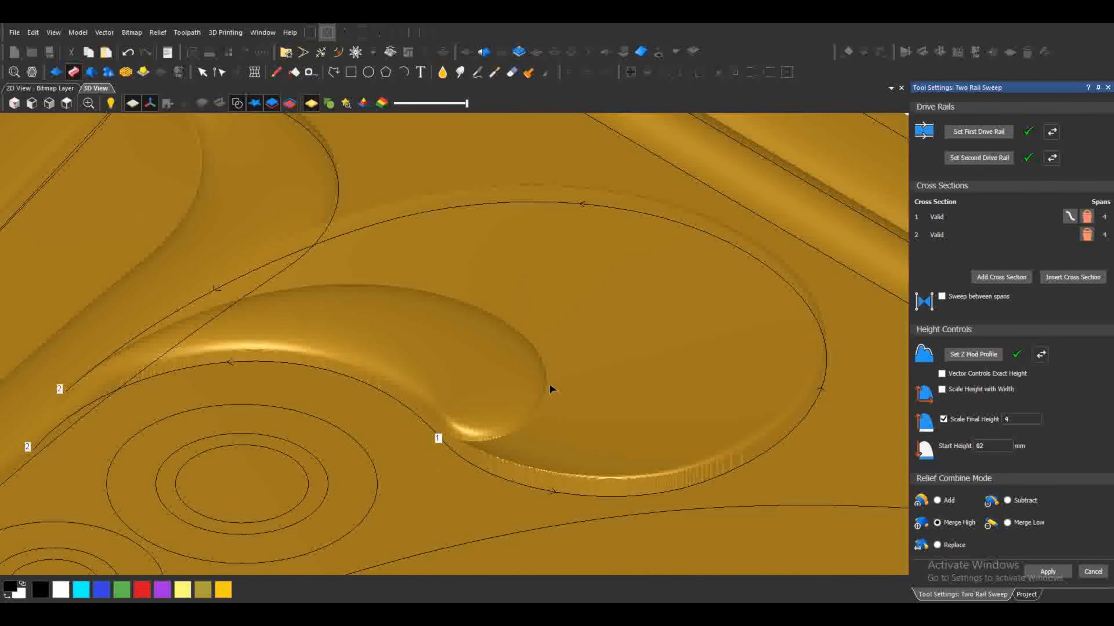
left_click(67, 104)
scroll(522, 438, "up", 6)
scroll(465, 447, "down", 7)
scroll(480, 258, "up", 3)
left_click(1086, 220)
left_click(1086, 217)
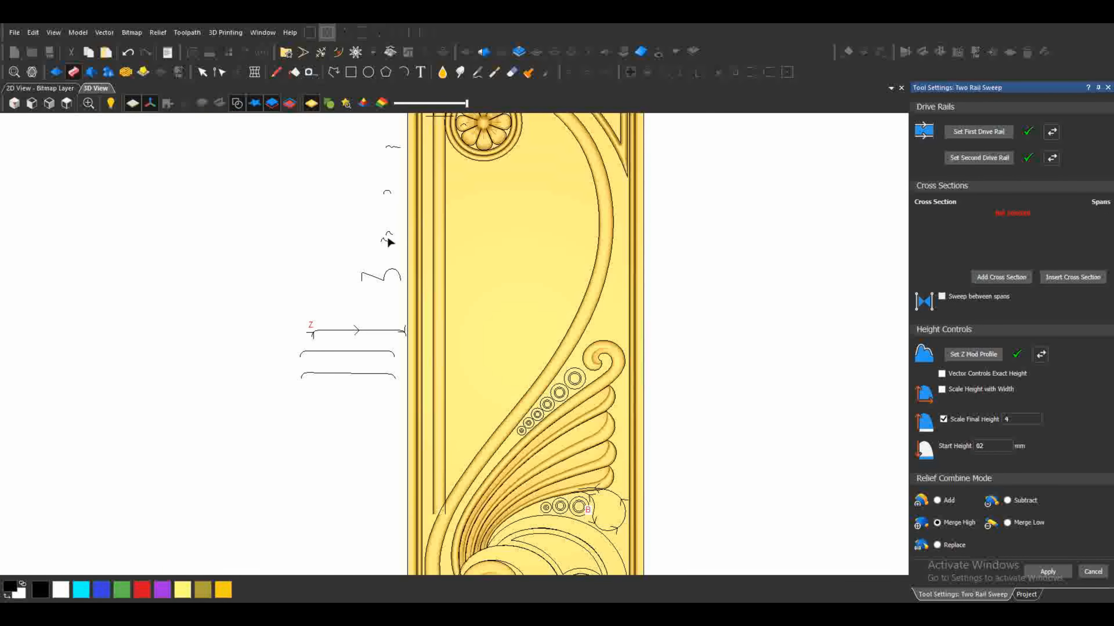
Sweep the rounded curl using one of the small profiles beside the panel as its cross section.
scroll(504, 408, "up", 5)
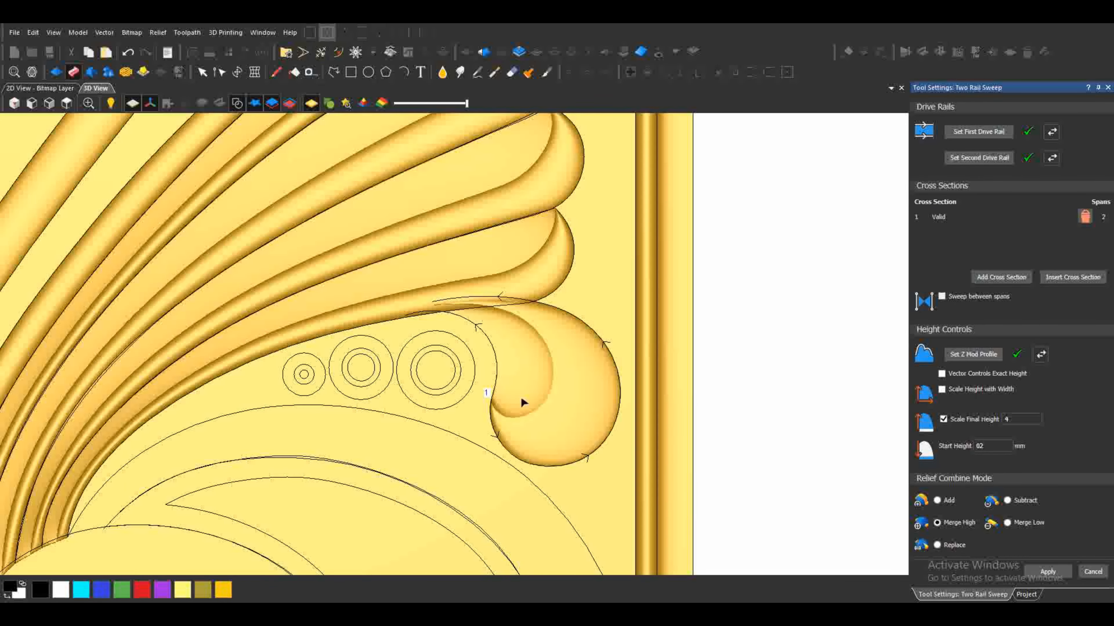
scroll(517, 391, "down", 3)
scroll(438, 491, "up", 5)
Sweep the leaf arching over the main scroll between its two edges, adding a second cross section.
left_click(410, 482)
scroll(456, 342, "down", 7)
scroll(303, 254, "up", 4)
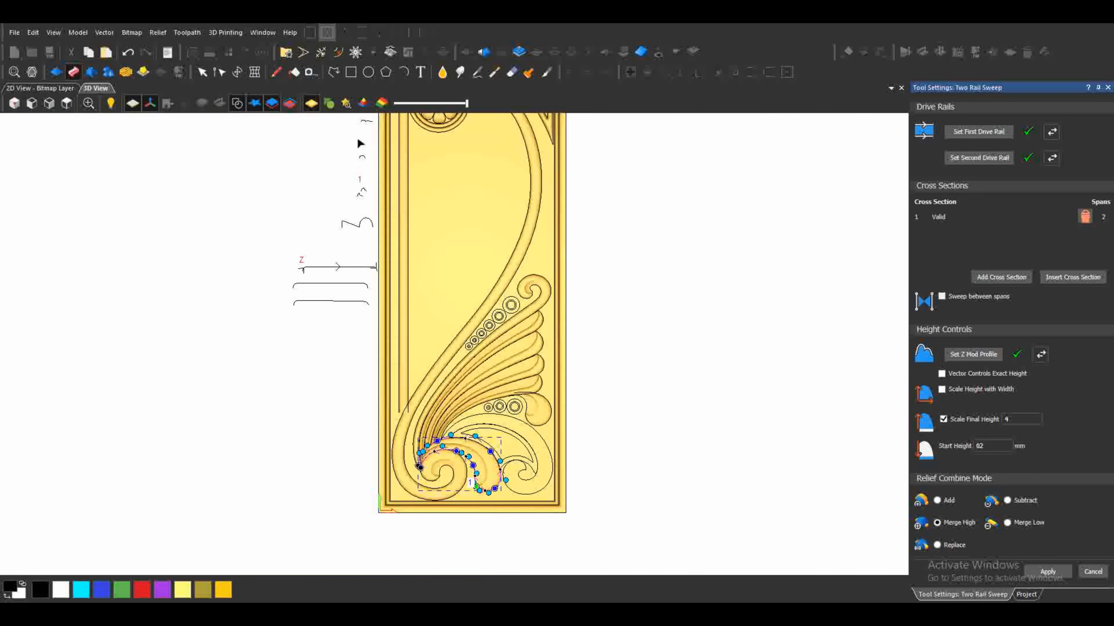
scroll(487, 497, "up", 8)
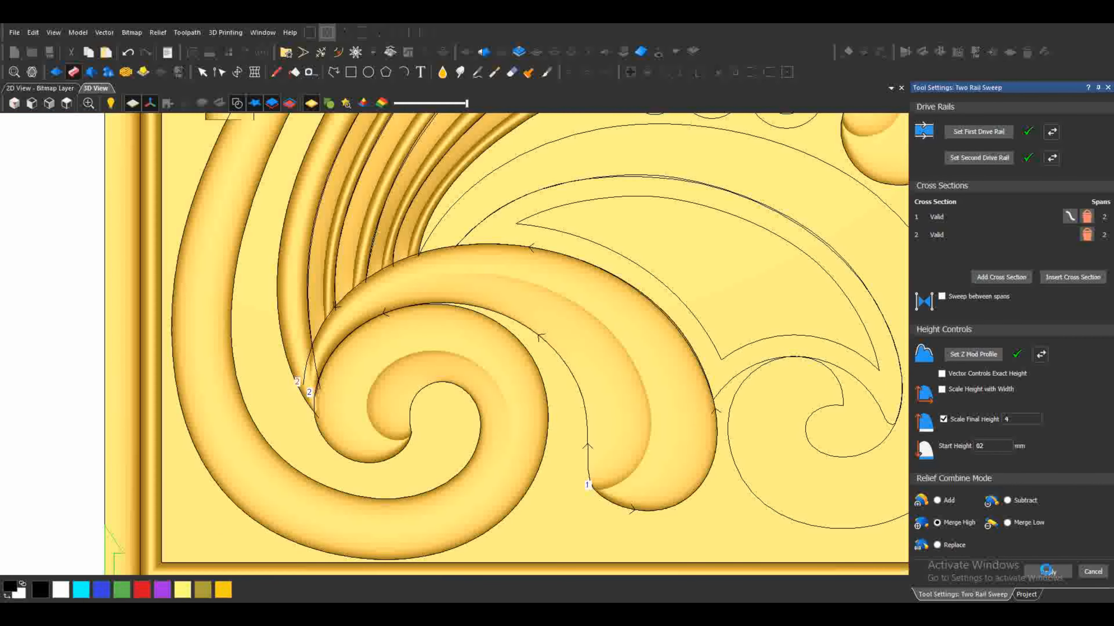
scroll(526, 379, "down", 5)
Use the edges of the long scroll in the panel's lower right corner as drive rails and add a third cross section.
scroll(616, 395, "up", 4)
left_click(622, 462)
left_click(610, 407, "shift")
left_click(977, 135)
scroll(505, 310, "down", 5)
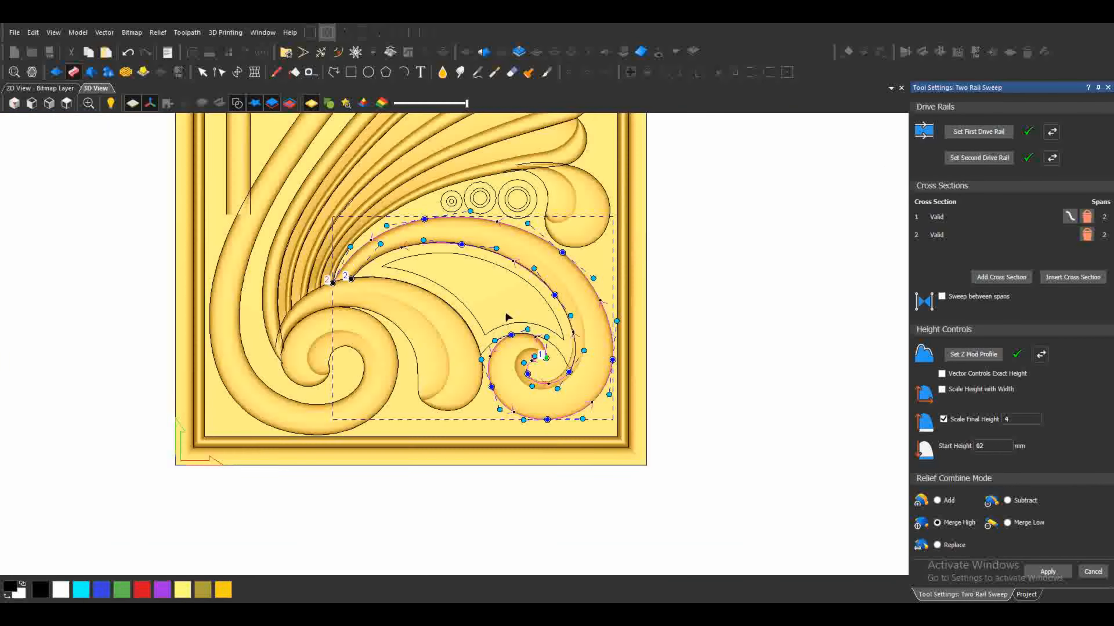
scroll(390, 209, "up", 6)
left_click(1001, 277)
scroll(567, 497, "down", 5)
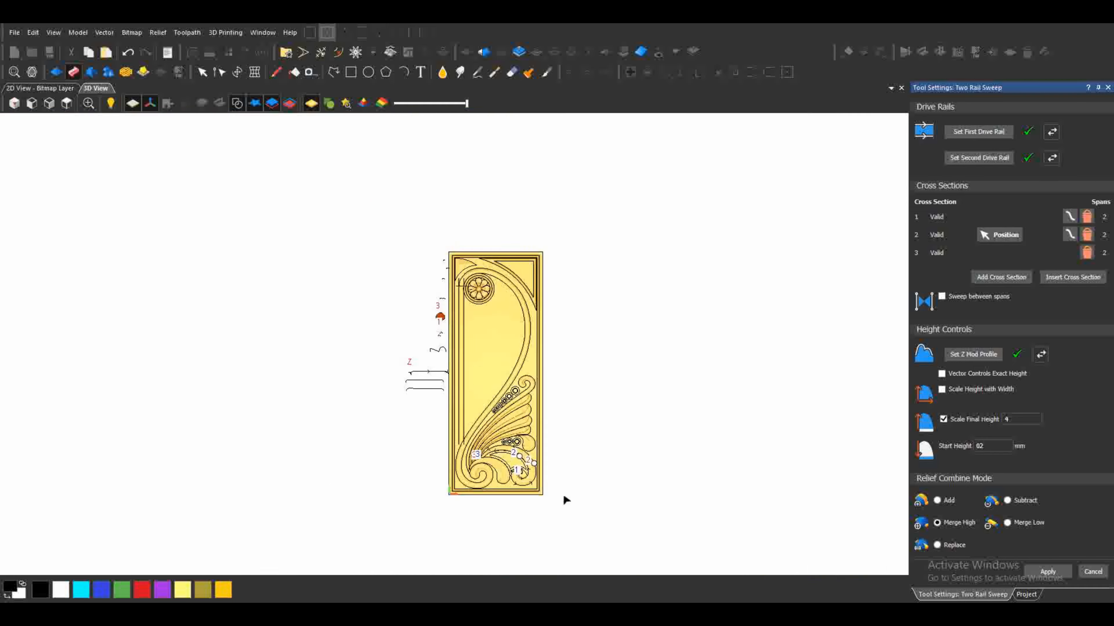
Reposition the middle cross section's points on the long scroll's rails and apply the sweep.
scroll(533, 412, "up", 6)
scroll(470, 400, "up", 2)
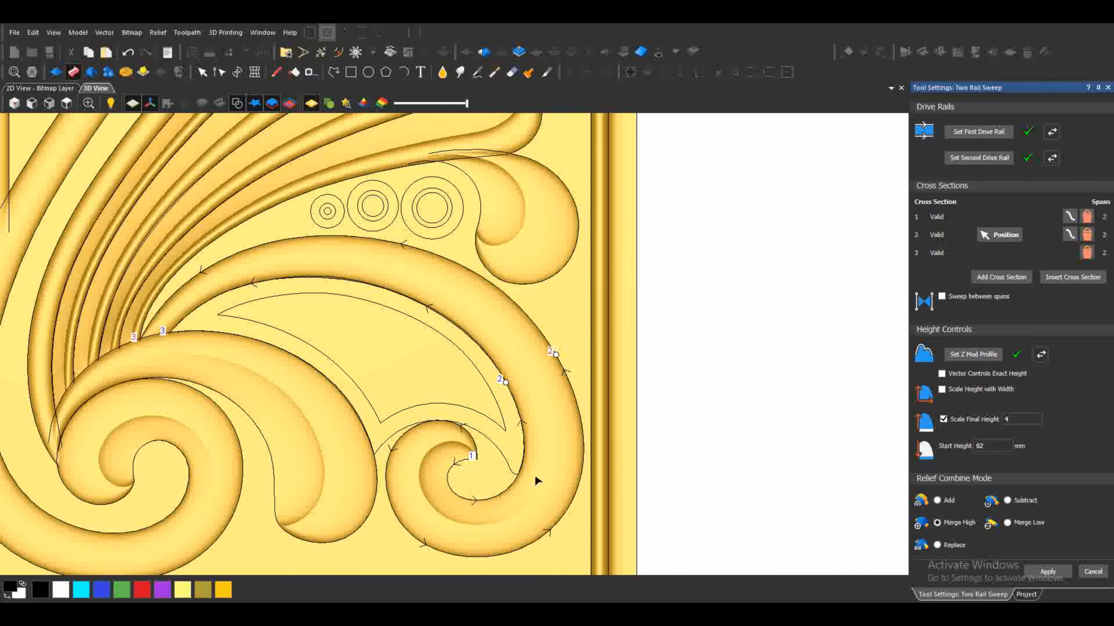
scroll(534, 474, "down", 1)
scroll(434, 271, "down", 3)
scroll(490, 456, "up", 4)
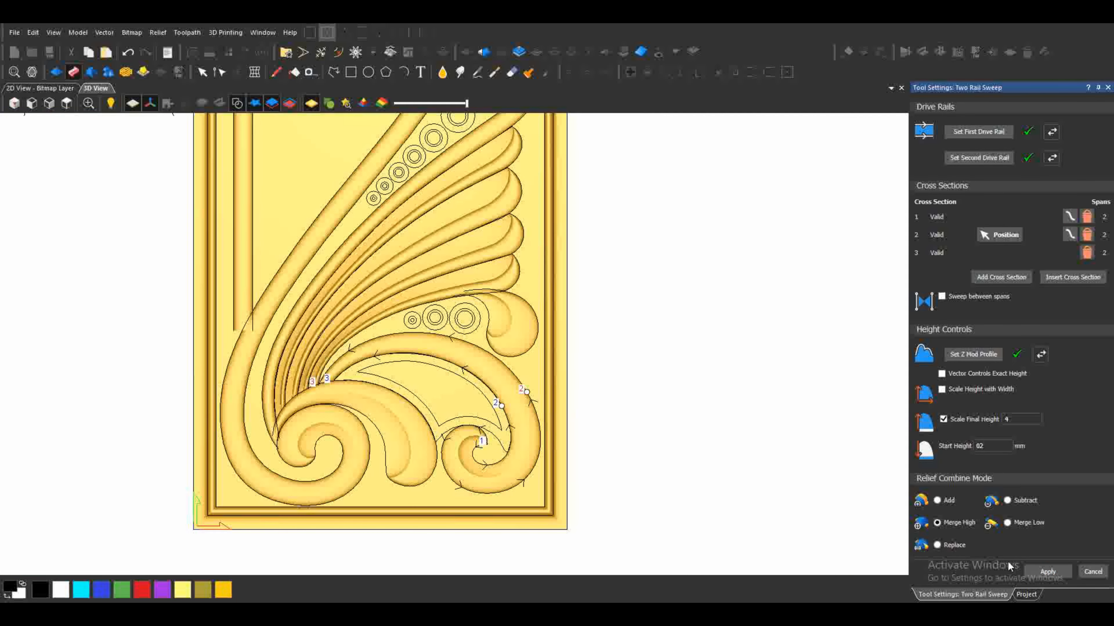
left_click(1040, 571)
Select the inner and outer outlines of the crescent frame inside the scroll and choose a round Shape Editor profile.
scroll(465, 433, "up", 3)
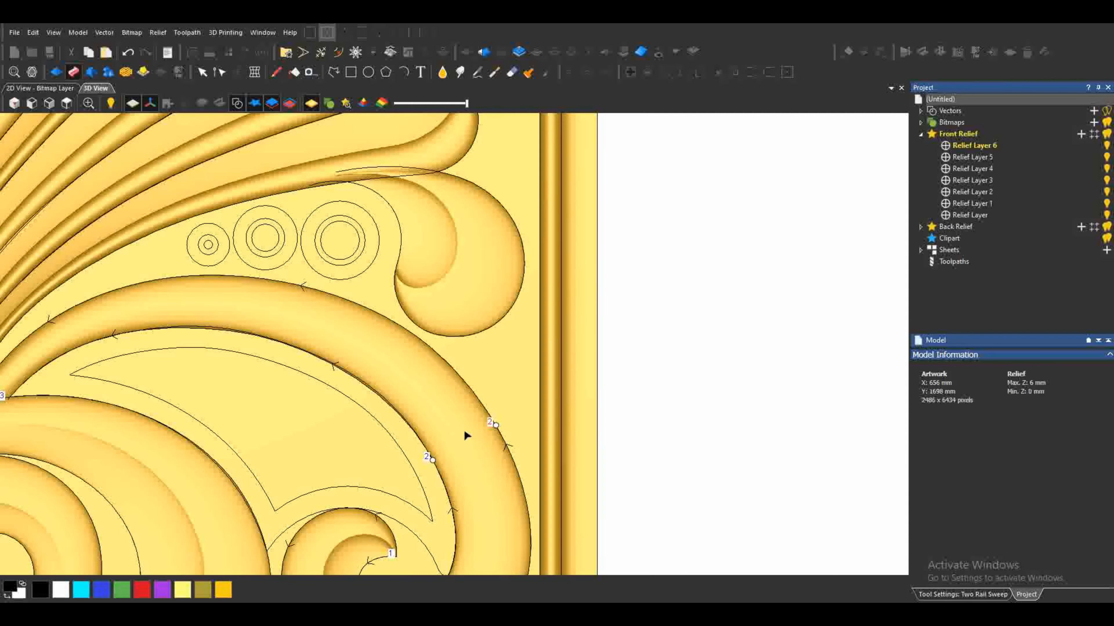
left_click(412, 529)
left_click(411, 504, "shift")
key("F12")
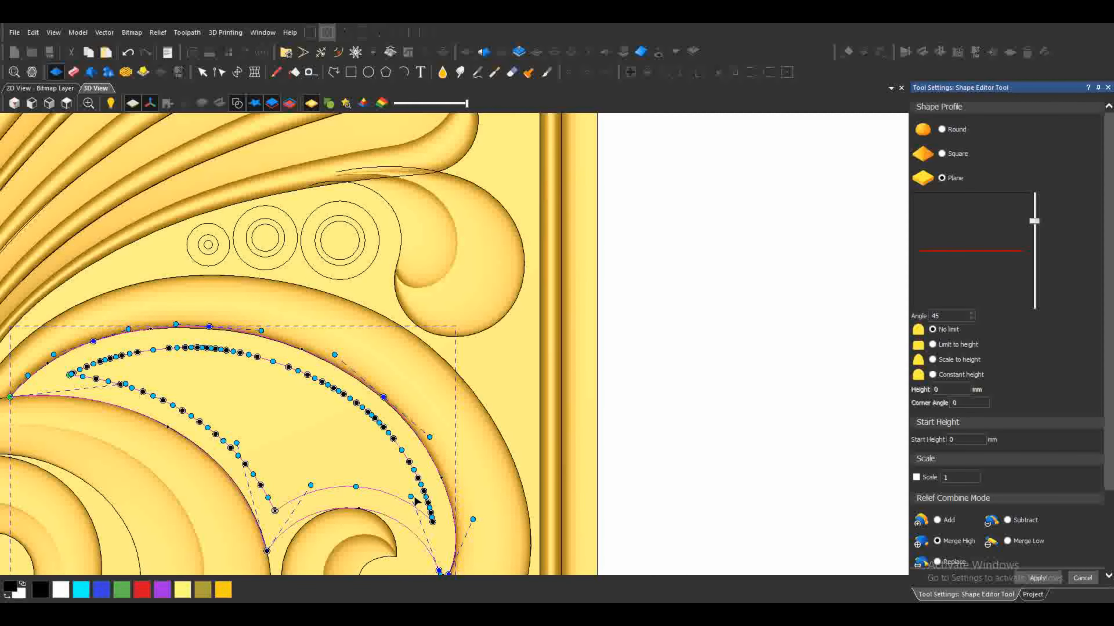
left_click(941, 129)
scroll(438, 346, "down", 1)
scroll(438, 347, "up", 2)
scroll(438, 346, "down", 3)
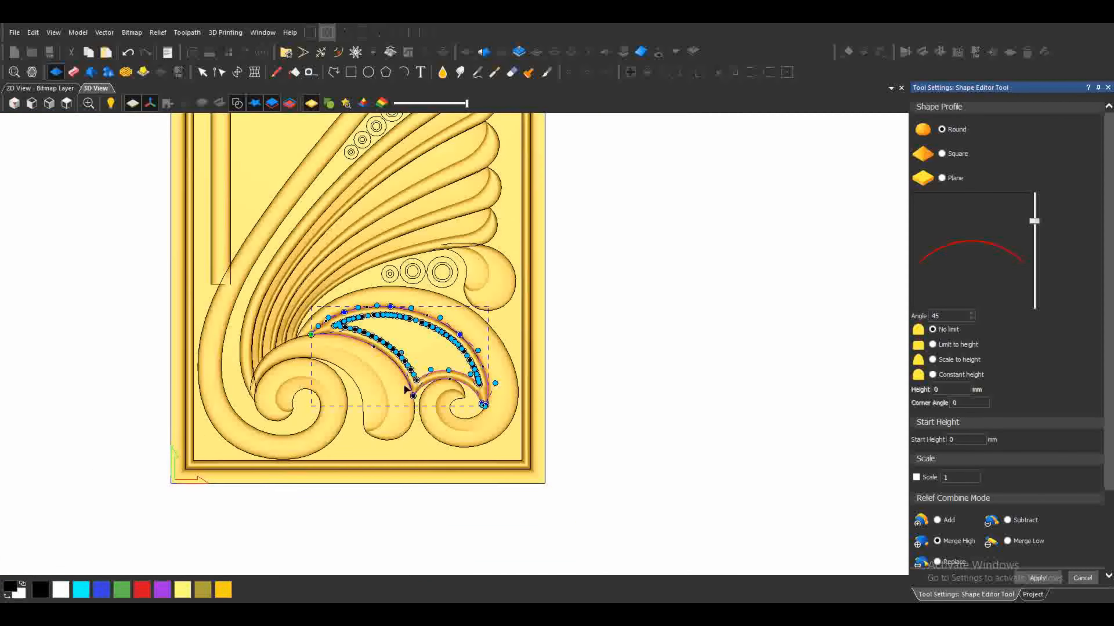
scroll(439, 346, "up", 3)
left_click(434, 406)
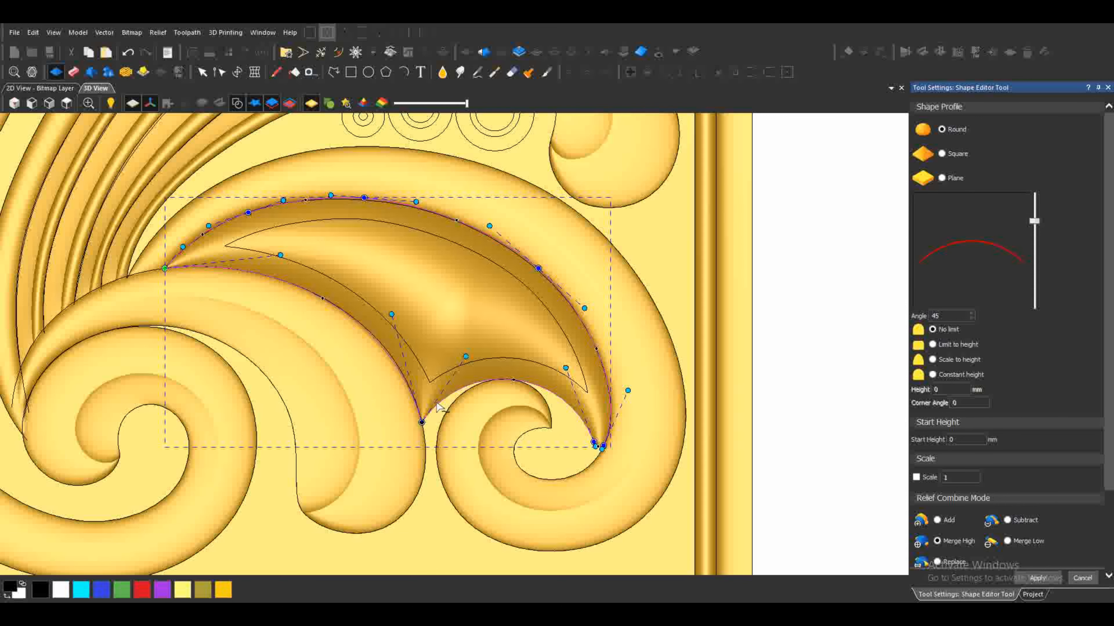
left_click(454, 371, "shift")
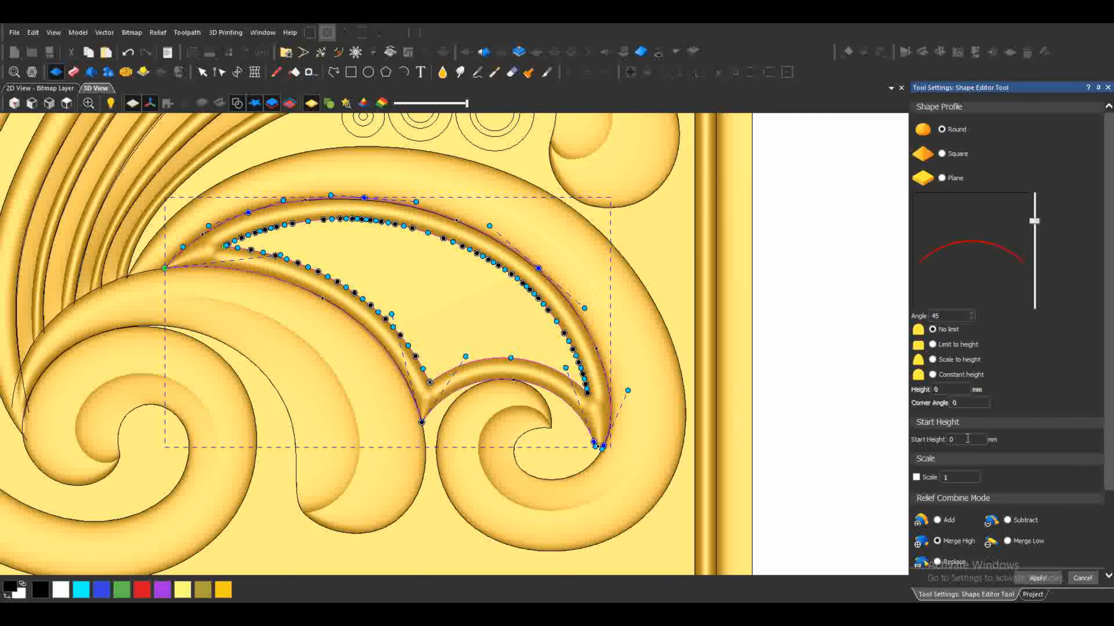
Apply the crescent frame with a 2 mm start height, limited to 4 mm height, at a 60 degree angle.
type("2")
scroll(555, 396, "up", 3)
left_click_drag(1034, 221, 1023, 168)
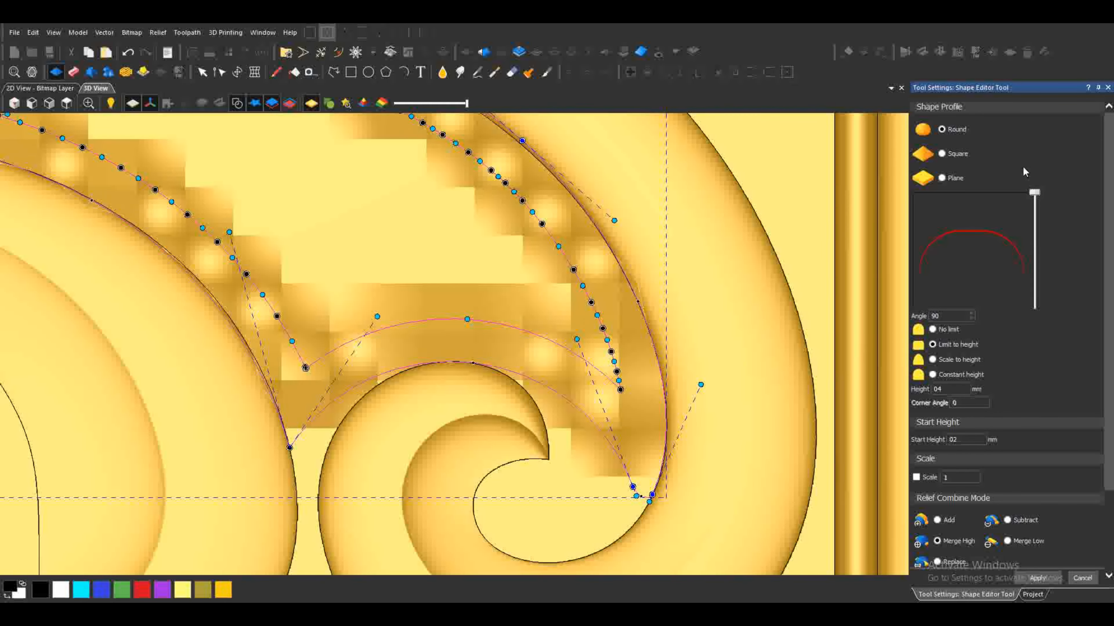
scroll(489, 336, "down", 4)
scroll(504, 361, "up", 4)
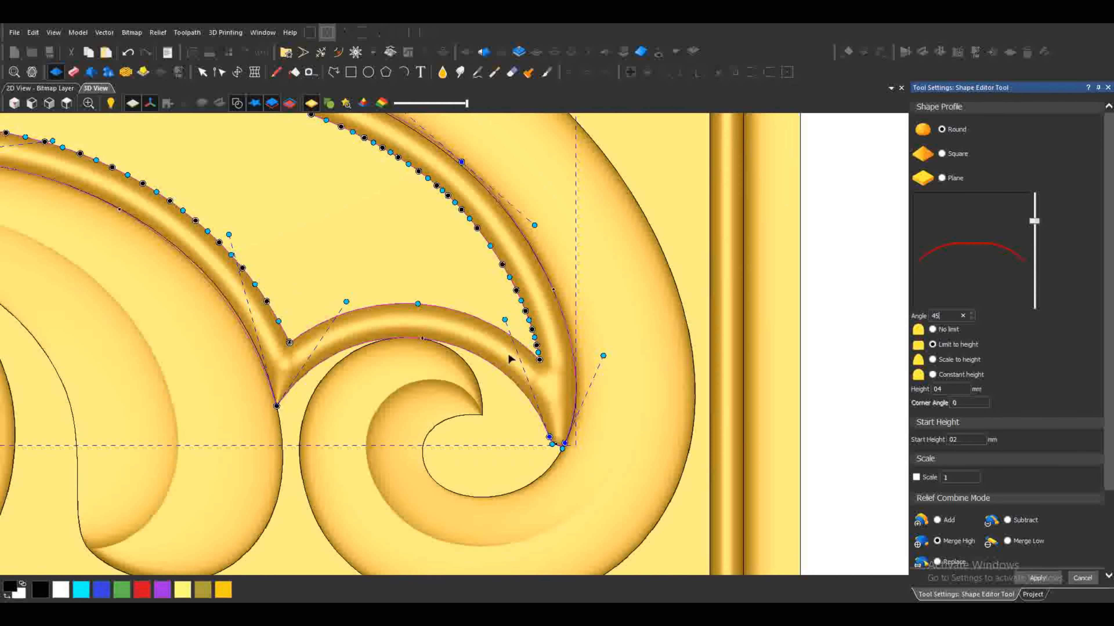
left_click_drag(942, 317, 920, 320)
type("60")
scroll(455, 345, "down", 3)
left_click(1035, 579)
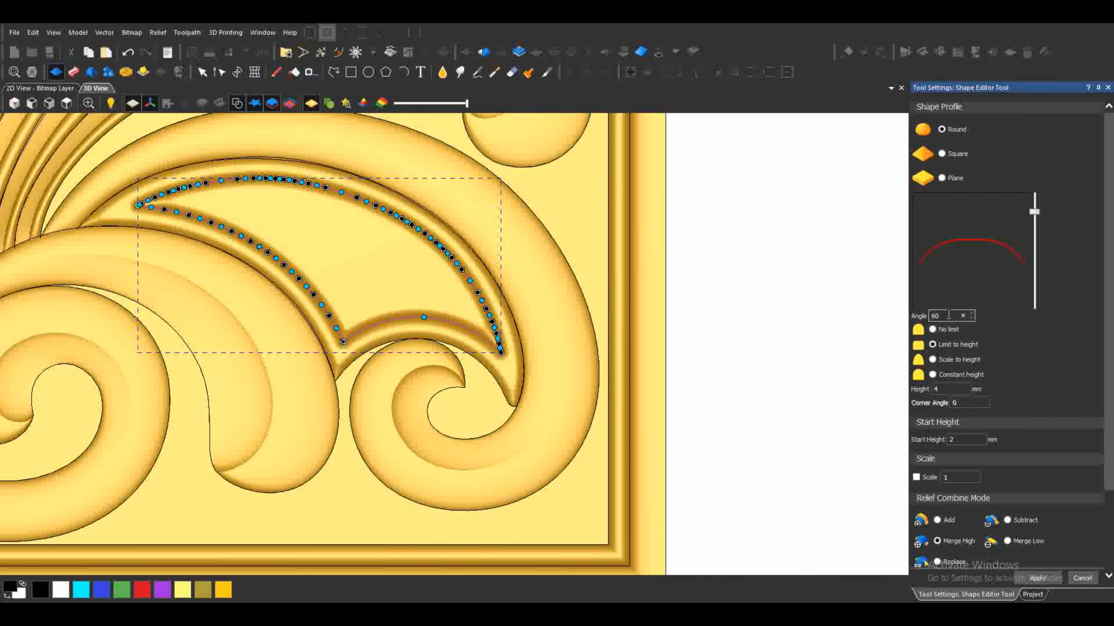
Fill the inner crescent with the round profile scaled to 4 mm height and add a new front relief layer.
left_click(933, 360)
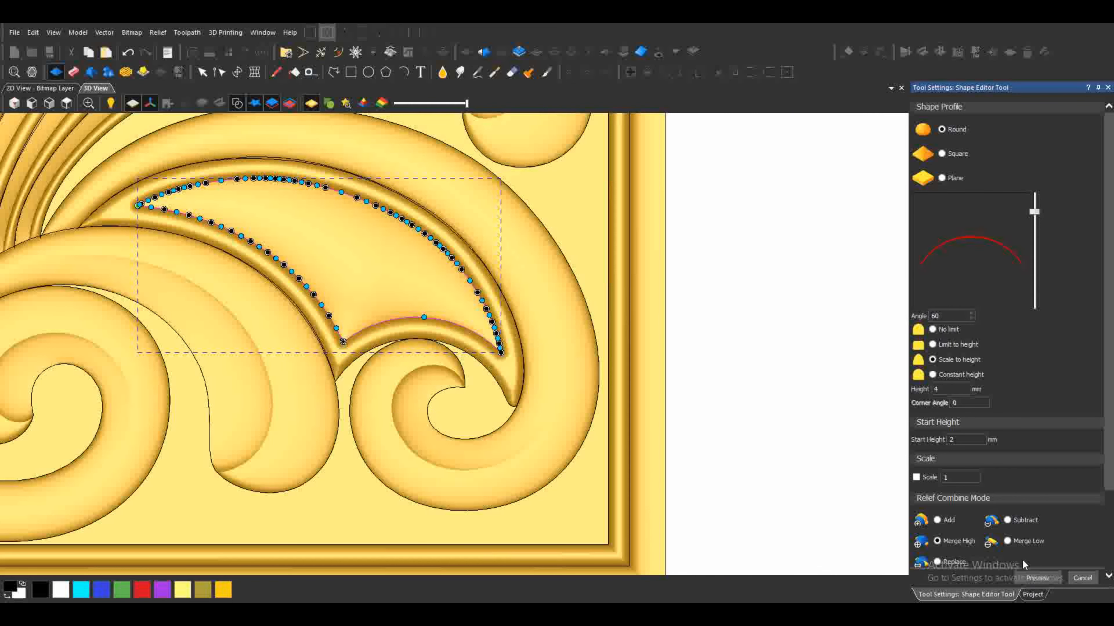
scroll(393, 212, "down", 5)
scroll(454, 198, "up", 3)
scroll(460, 246, "down", 3)
scroll(505, 263, "up", 1)
left_click(1028, 594)
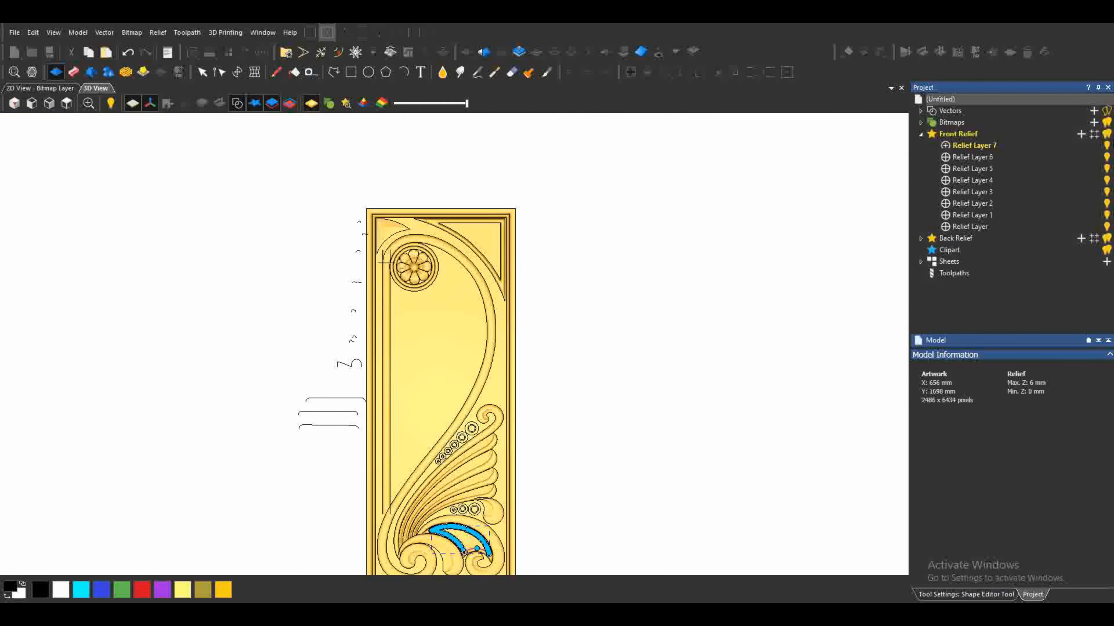
Start importing a relief and browse to the Making design folder.
scroll(463, 216, "up", 2)
scroll(460, 215, "up", 3)
left_click(157, 33)
left_click(388, 156)
left_click(202, 72)
left_click(157, 33)
mouse_move(184, 50)
left_click(273, 53)
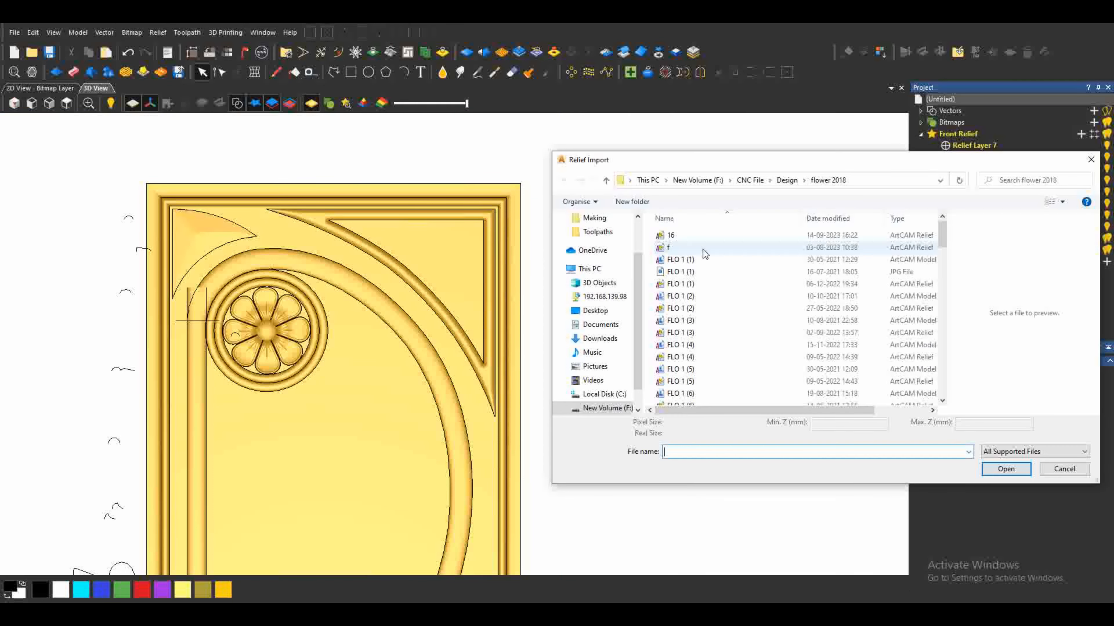
left_click(607, 219)
left_click(761, 263)
Look through the relief thumbnails and import the symmetrical palmette ornament with side scrolls.
left_click(765, 327)
key("Right")
key("Right")
key("Right")
key("Right")
key("Right")
key("Right")
key("Right")
left_click(825, 377)
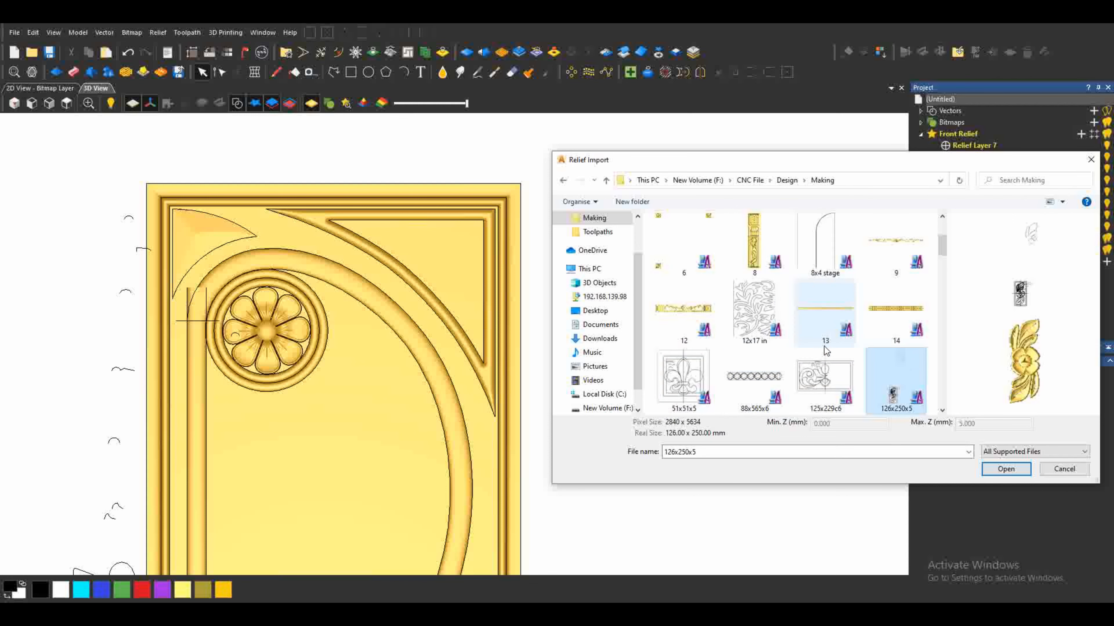
double_click(824, 376)
Rotate the imported ornament 45 degrees clockwise.
scroll(433, 425, "down", 6)
scroll(417, 472, "up", 8)
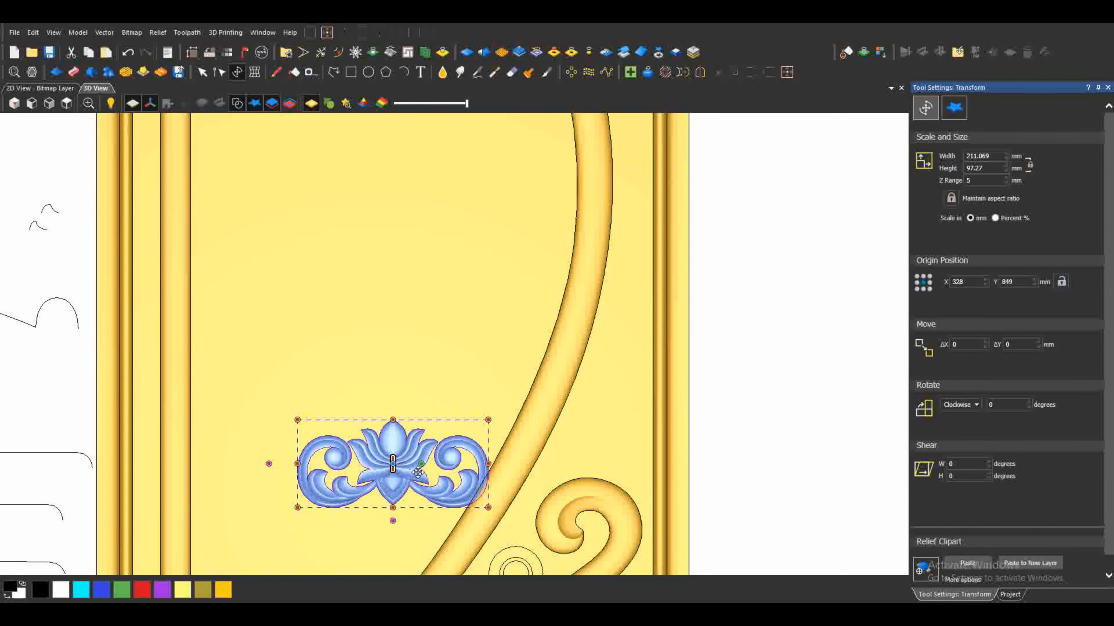
scroll(983, 335, "down", 1)
left_click(1010, 390)
type("45")
key("Return")
scroll(452, 373, "down", 3)
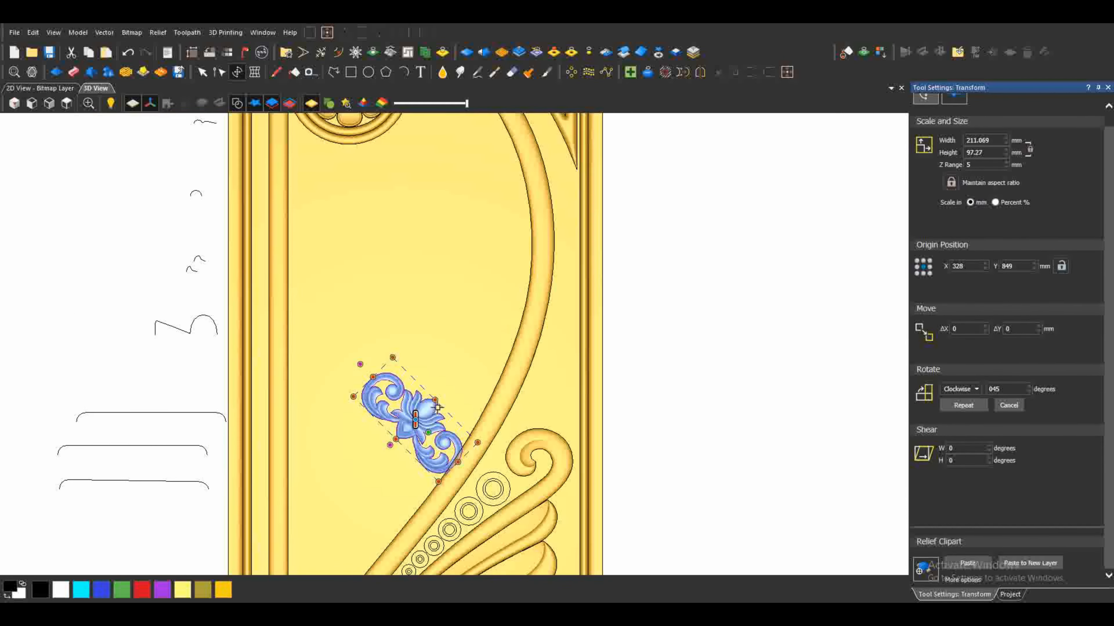
Move the imported ornament into the panel's upper-right corner triangle and fit it there at about 165 by 163 mm.
left_click_drag(438, 407, 522, 276)
scroll(486, 351, "down", 3)
scroll(469, 307, "up", 4)
scroll(477, 395, "down", 4)
scroll(459, 367, "up", 4)
left_click_drag(469, 390, 409, 285)
scroll(480, 252, "up", 4)
left_click_drag(582, 388, 554, 376)
left_click_drag(414, 300, 416, 298)
left_click_drag(680, 322, 679, 316)
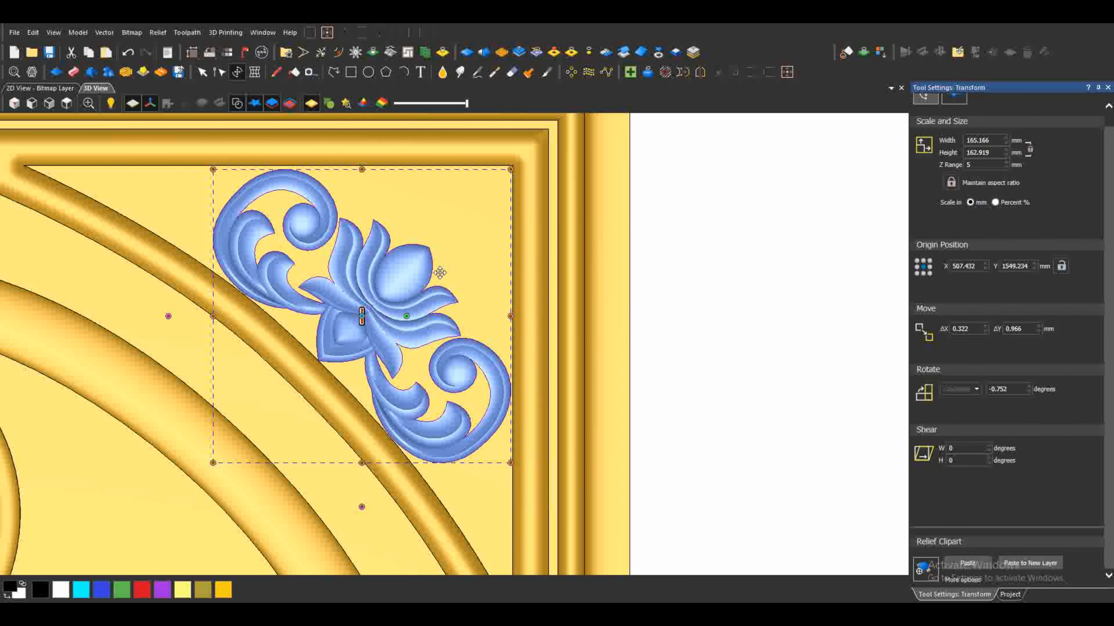
Paste the positioned ornament to a new relief layer and add another empty front relief layer.
left_click(1024, 563)
scroll(455, 344, "down", 5)
scroll(419, 372, "up", 3)
left_click(1081, 133)
Offset the inner edge of the large curved band 20 mm inwards with sharp corners.
scroll(371, 417, "down", 3)
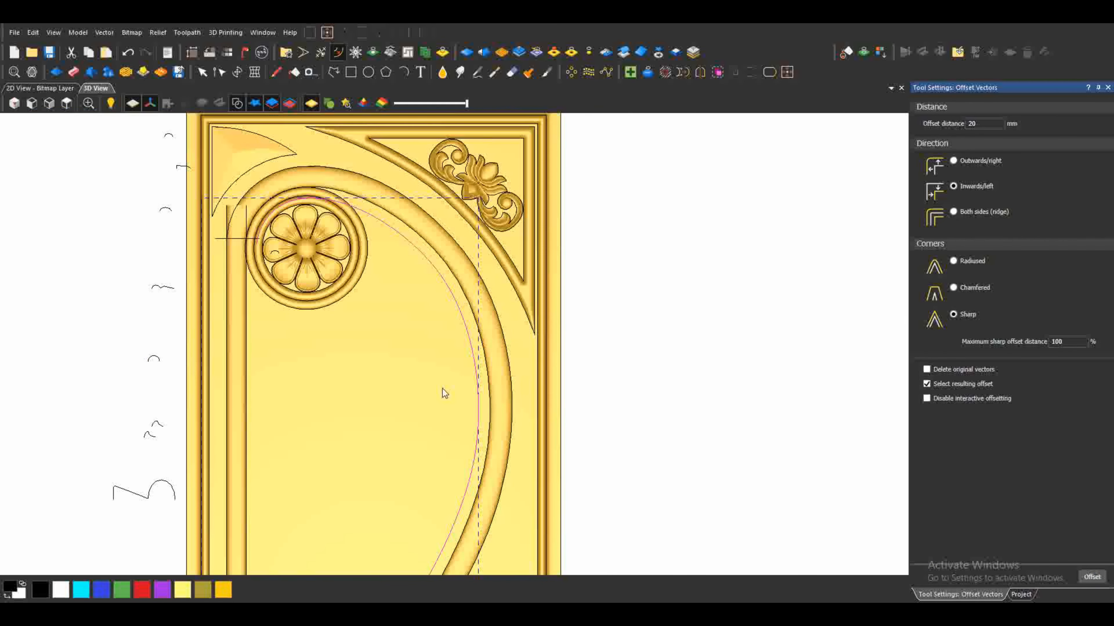
key("Escape")
scroll(372, 244, "up", 4)
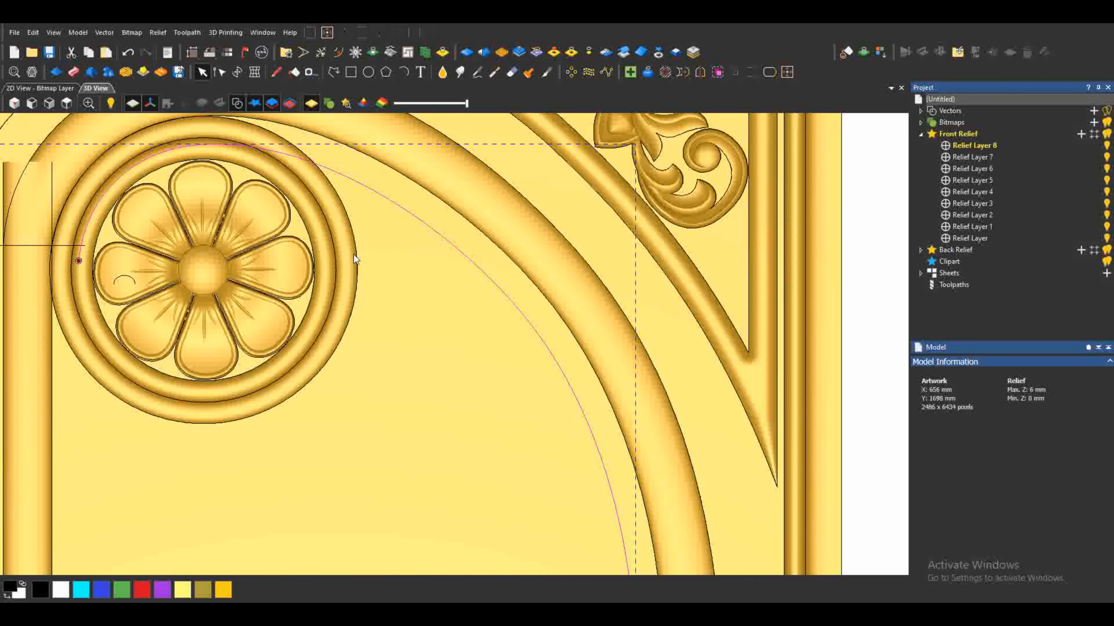
Offset the new inner curve, the rosette's outer circle and the vertical strip's inner edge by 0.5 mm on both sides.
left_click(357, 259, "shift")
scroll(79, 334, "up", 2)
left_click(102, 384, "shift")
scroll(102, 386, "down", 6)
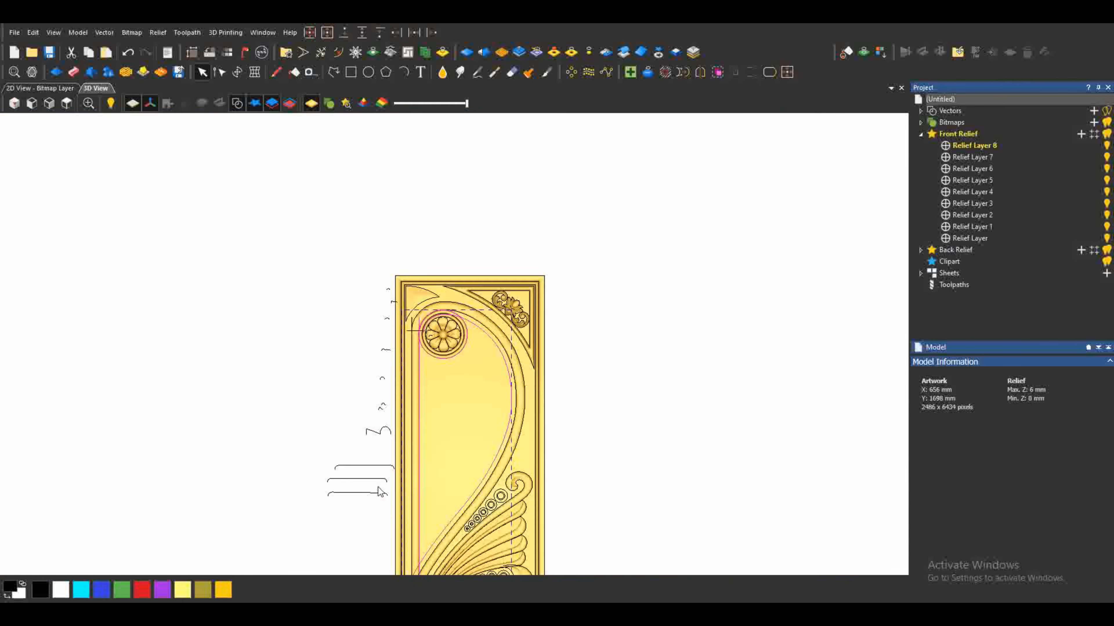
scroll(425, 536, "up", 4)
left_click(338, 52)
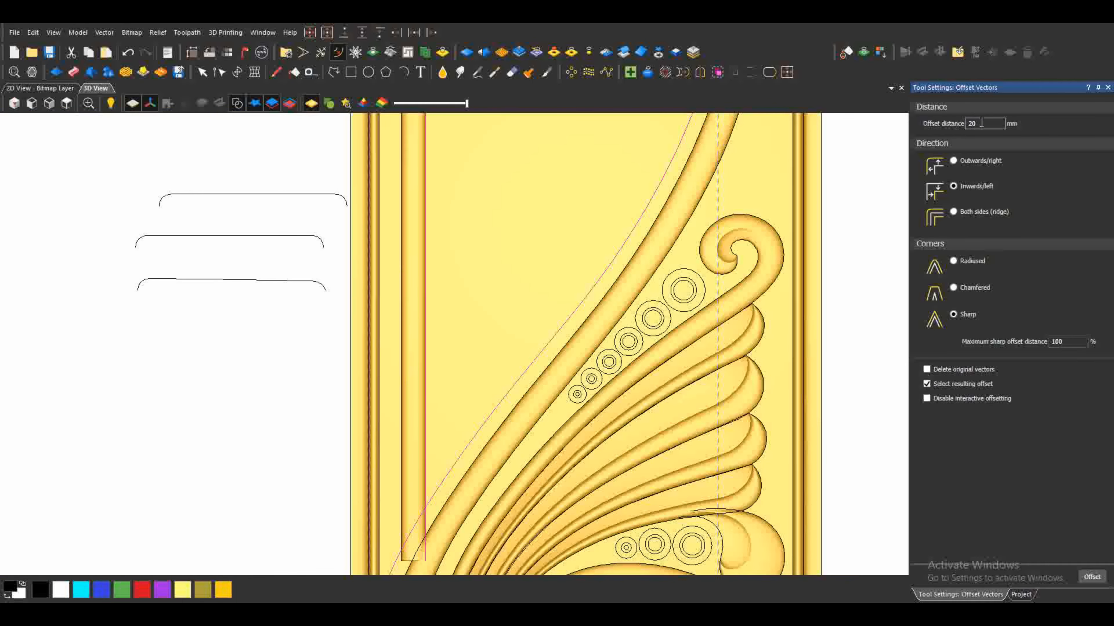
left_click(1091, 577)
Close the offset vector with a line where the curve crosses the vertical strip near its lower end.
scroll(429, 506, "up", 5)
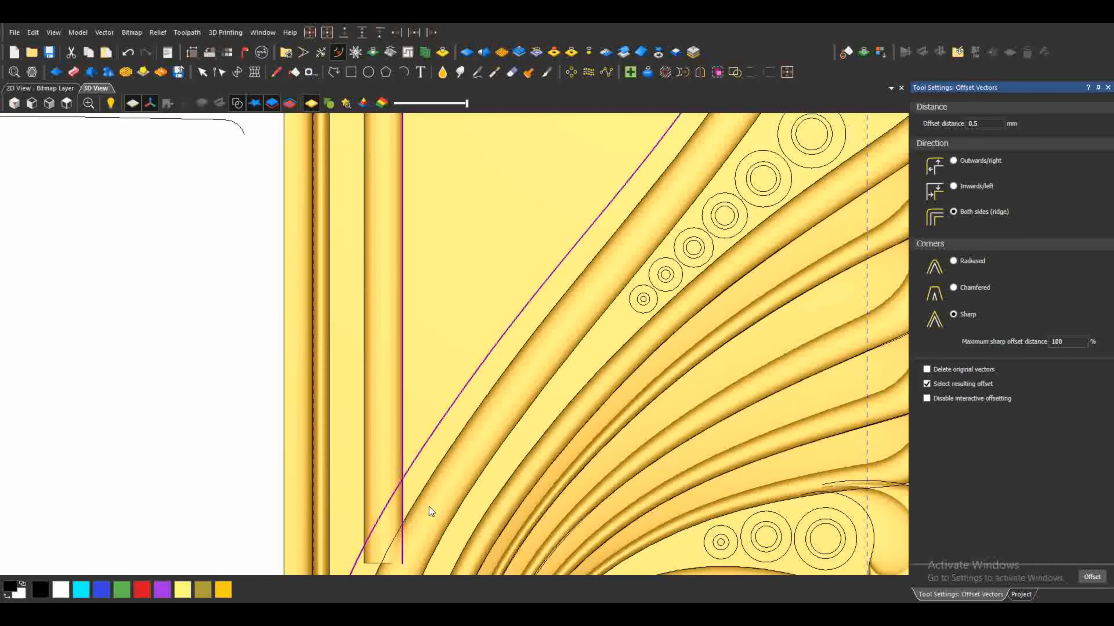
scroll(411, 462, "down", 2)
scroll(462, 347, "down", 5)
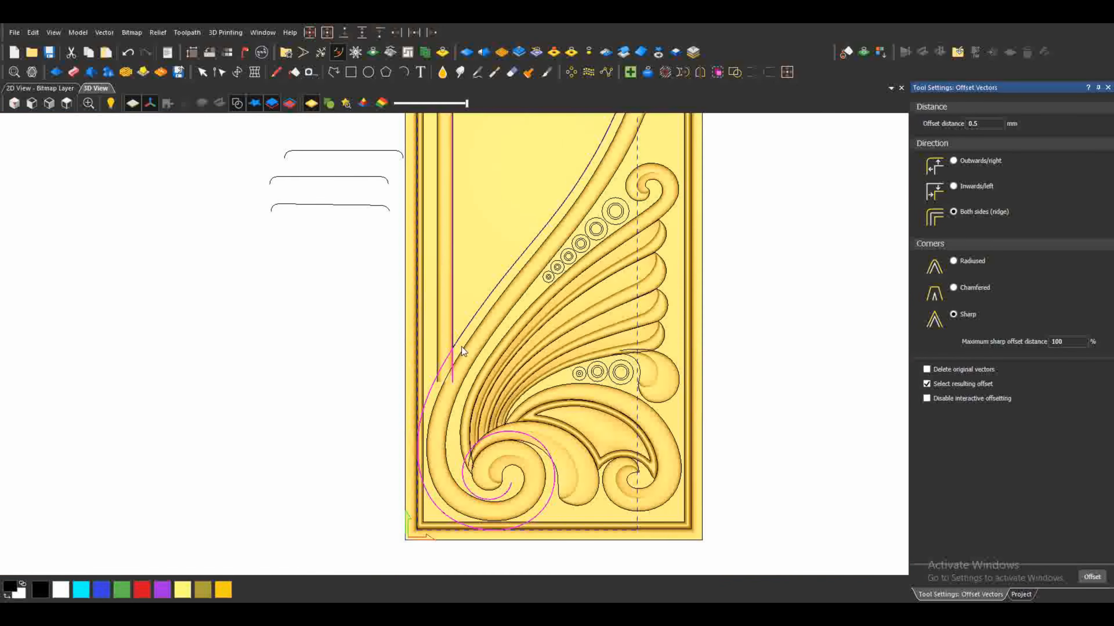
scroll(475, 310, "up", 8)
scroll(437, 307, "down", 3)
scroll(454, 314, "down", 4)
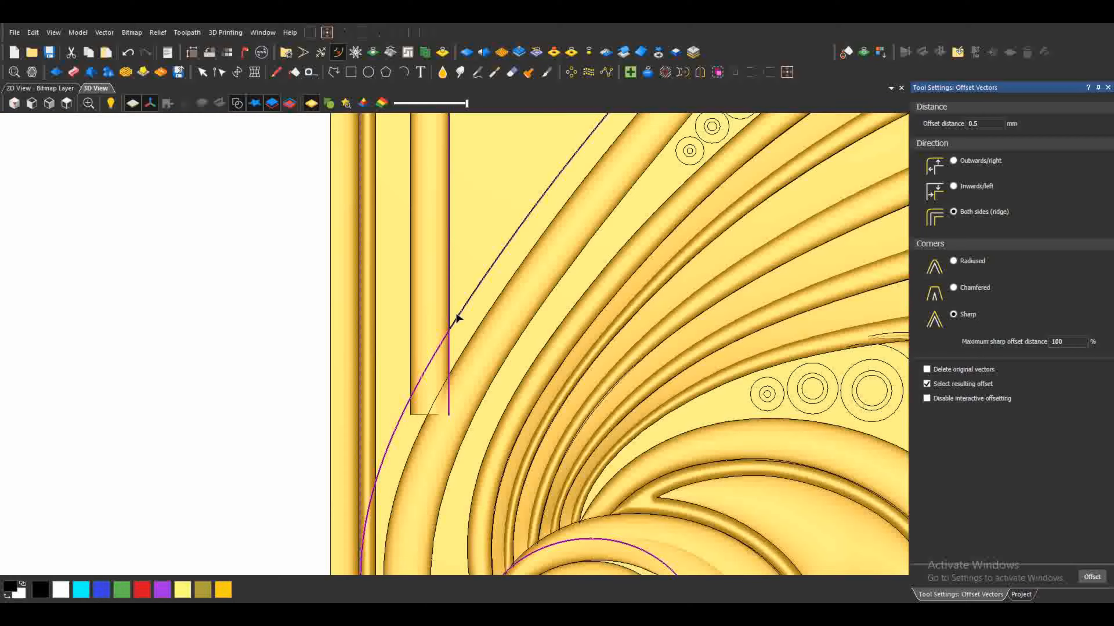
scroll(455, 318, "up", 8)
scroll(438, 364, "down", 1)
key("n")
scroll(434, 372, "up", 2)
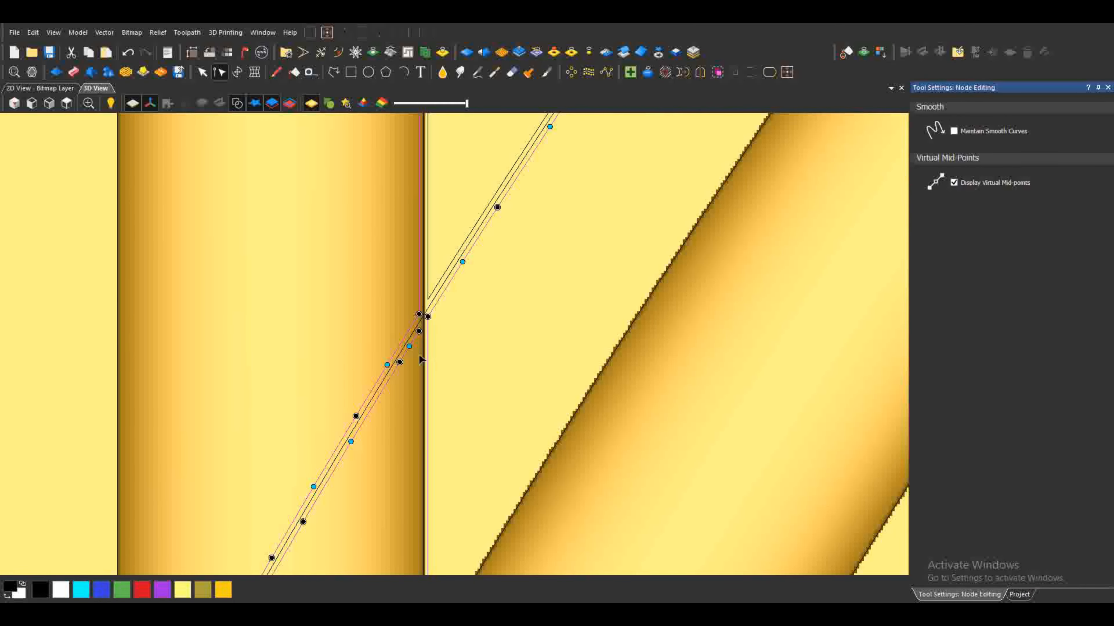
right_click(432, 315)
mouse_move(540, 312)
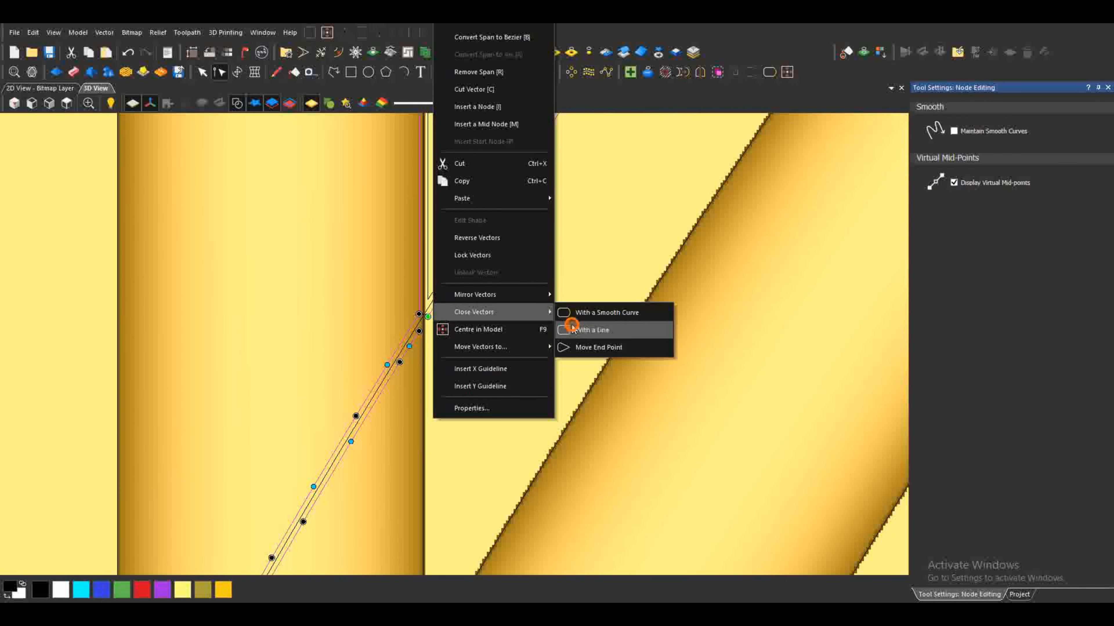
left_click(579, 324)
Draw a rectangle around the vertical strip's upper end where it overlaps the curved band beside the rosette.
scroll(462, 346, "down", 6)
scroll(481, 338, "down", 3)
scroll(468, 281, "up", 10)
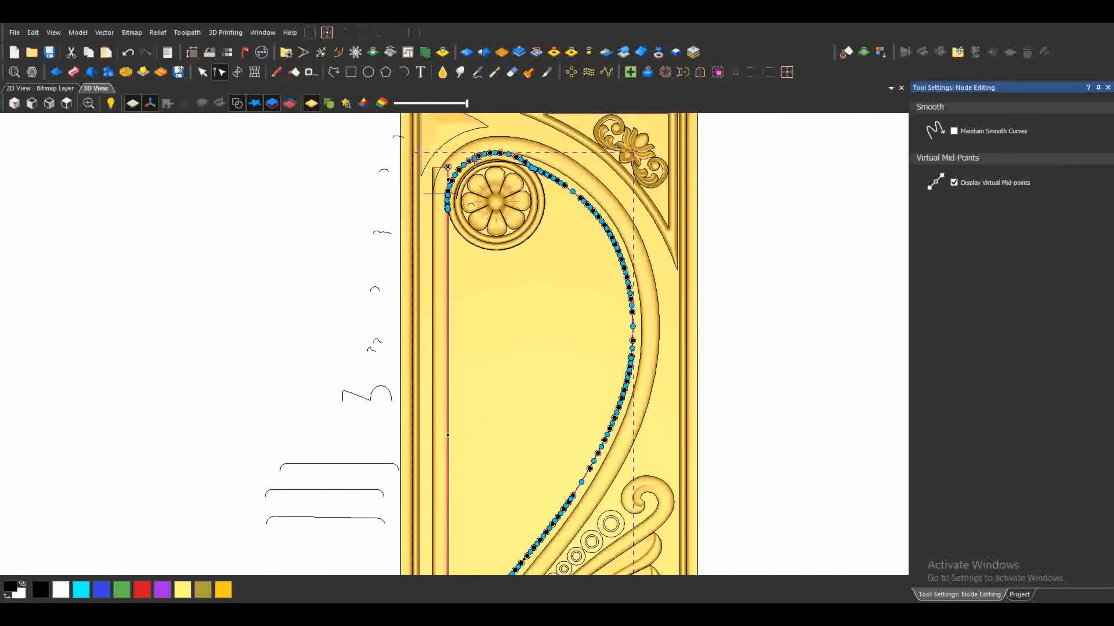
scroll(369, 307, "down", 4)
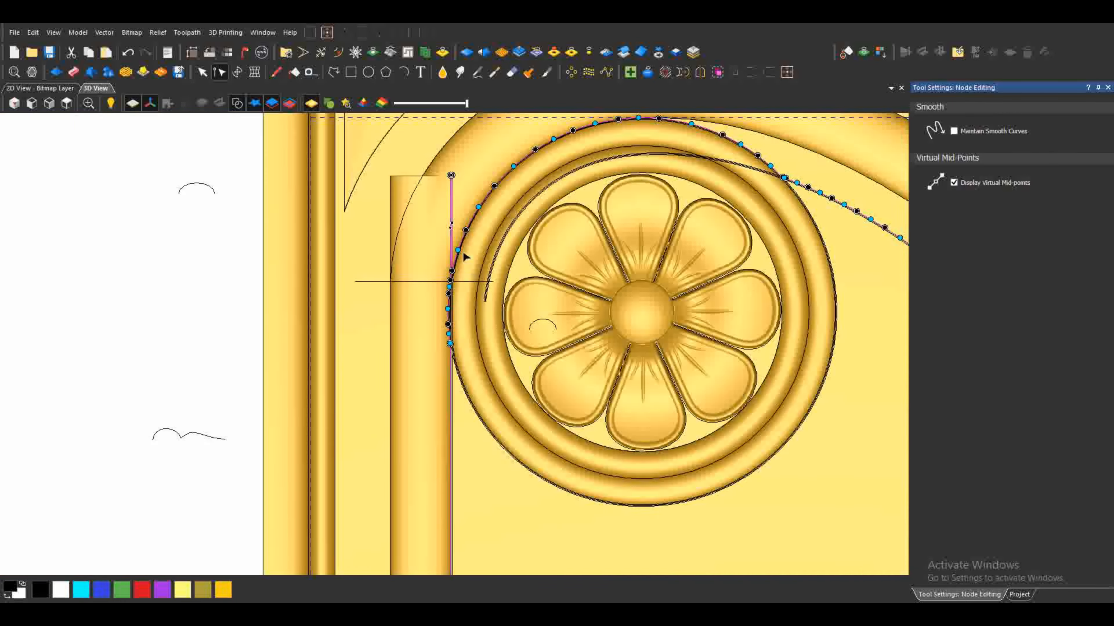
scroll(445, 284, "up", 2)
scroll(446, 282, "down", 4)
scroll(461, 247, "up", 5)
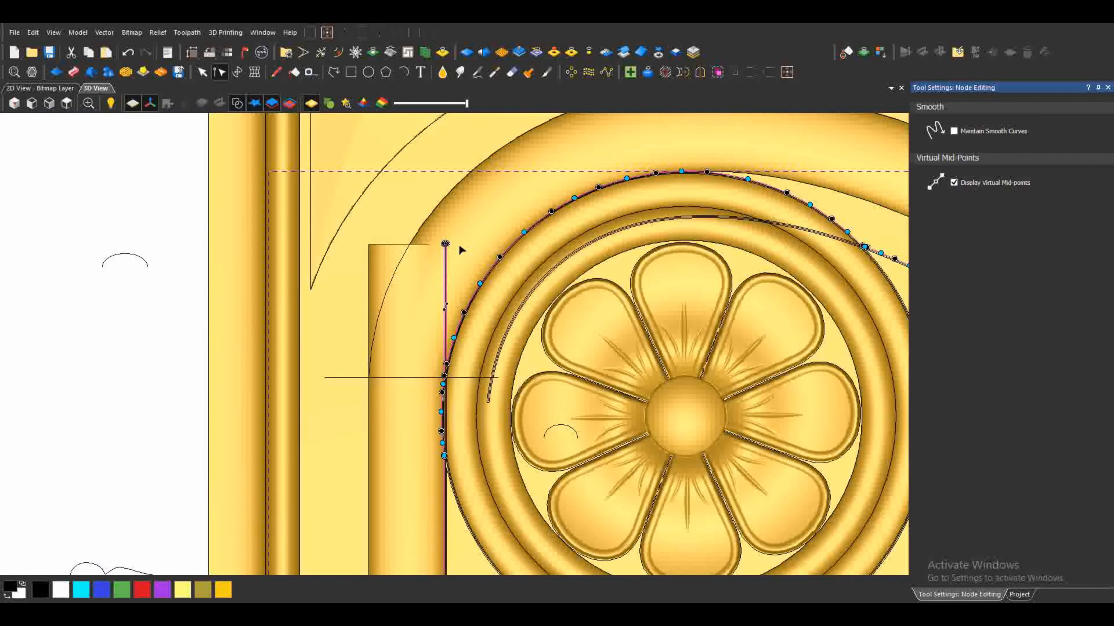
left_click(471, 242)
scroll(470, 242, "down", 3)
left_click(350, 72)
scroll(386, 260, "down", 3)
left_click_drag(386, 260, 497, 387)
key("Escape")
Try to clear the relief inside the rectangle on Relief Layer 7.
scroll(429, 387, "up", 4)
scroll(456, 351, "down", 2)
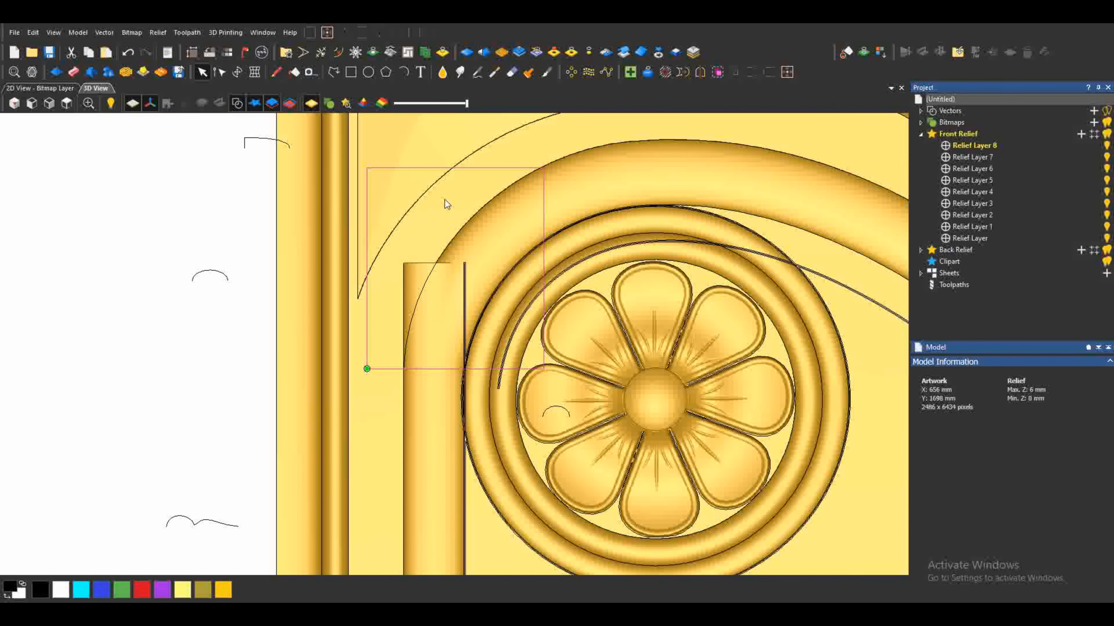
left_click(981, 158)
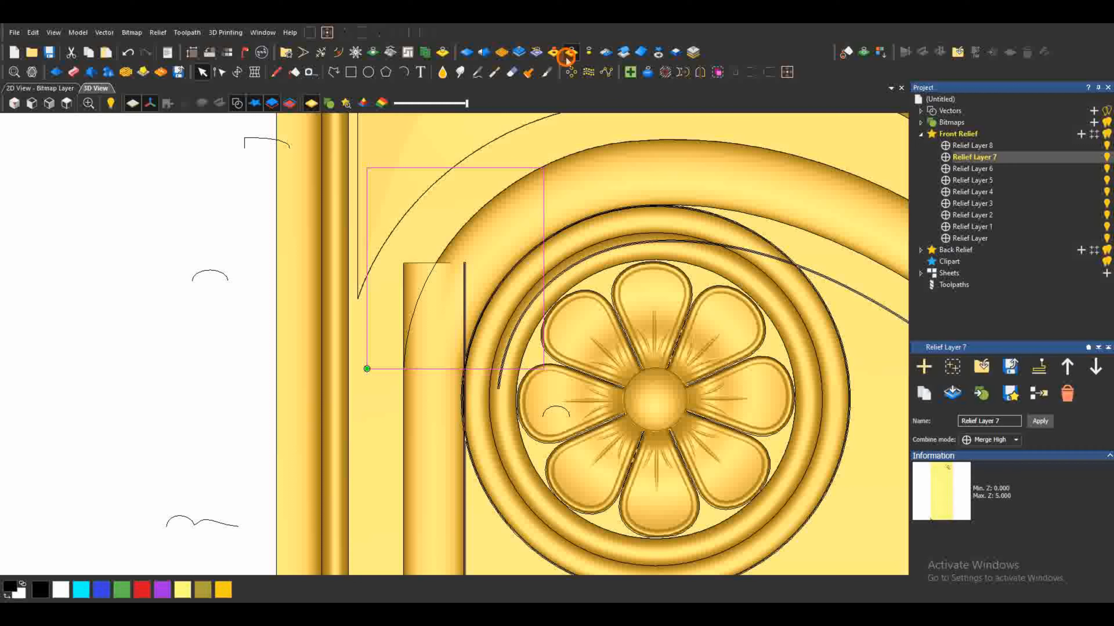
left_click(620, 168)
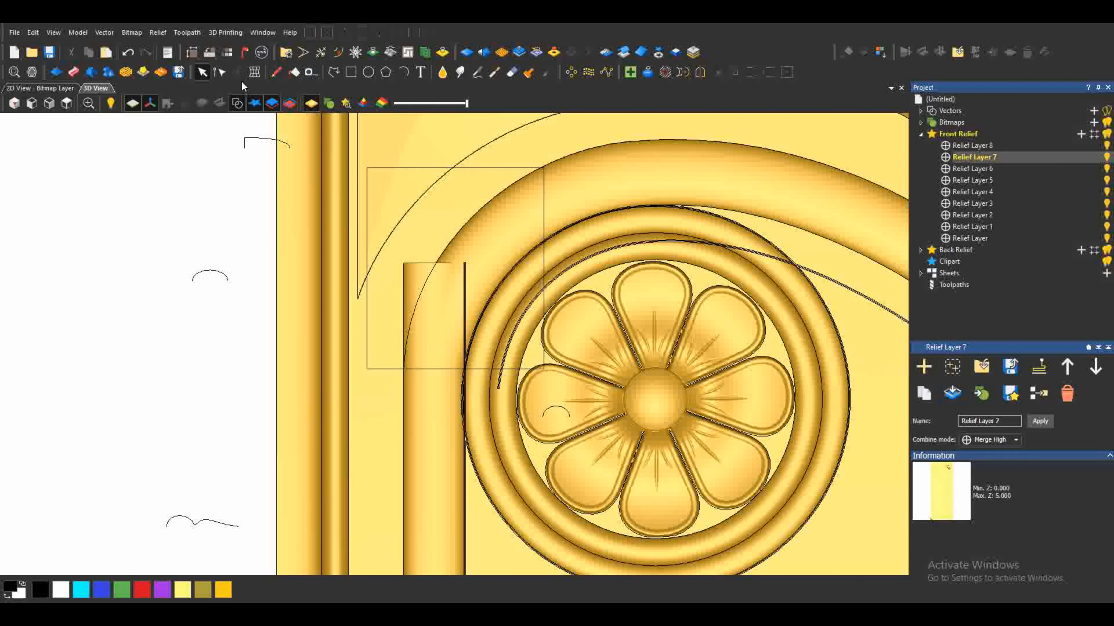
scroll(520, 404, "down", 5)
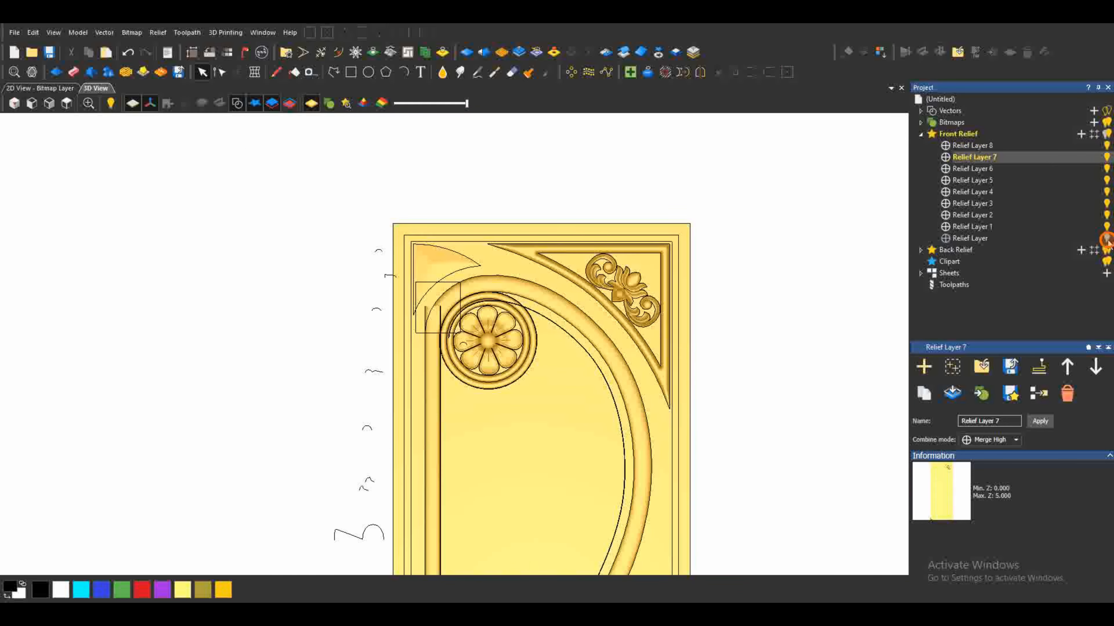
Identify the vertical strip's layer, make Relief Layer 4 active and clear its relief inside the rectangle.
left_click(1106, 193)
left_click(1106, 194)
left_click(993, 193)
scroll(478, 301, "up", 5)
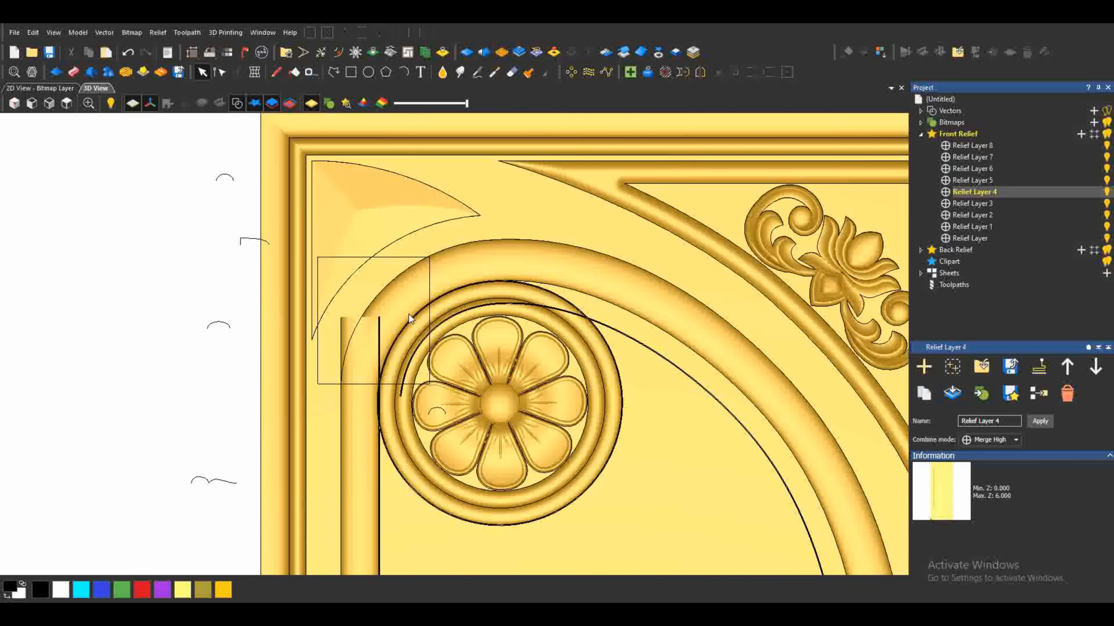
left_click(397, 242)
left_click(547, 234)
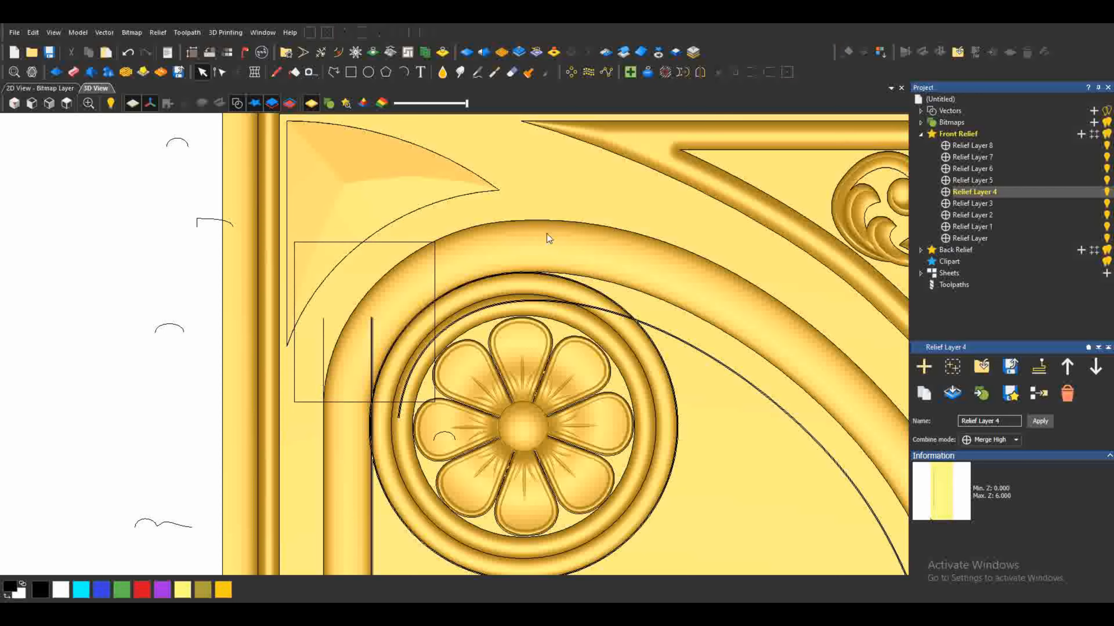
Isolate a short piece of the offset curve where it crosses the vertical strip's lower end.
scroll(547, 234, "down", 5)
scroll(424, 528, "up", 8)
left_click(390, 398)
scroll(474, 320, "down", 3)
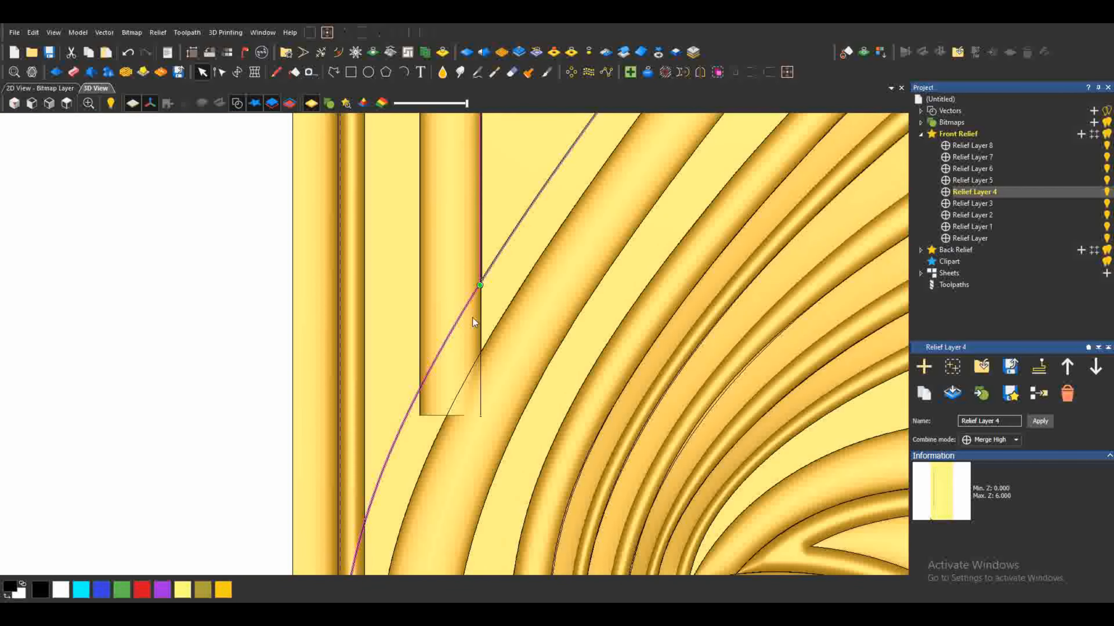
key("n")
scroll(451, 350, "up", 5)
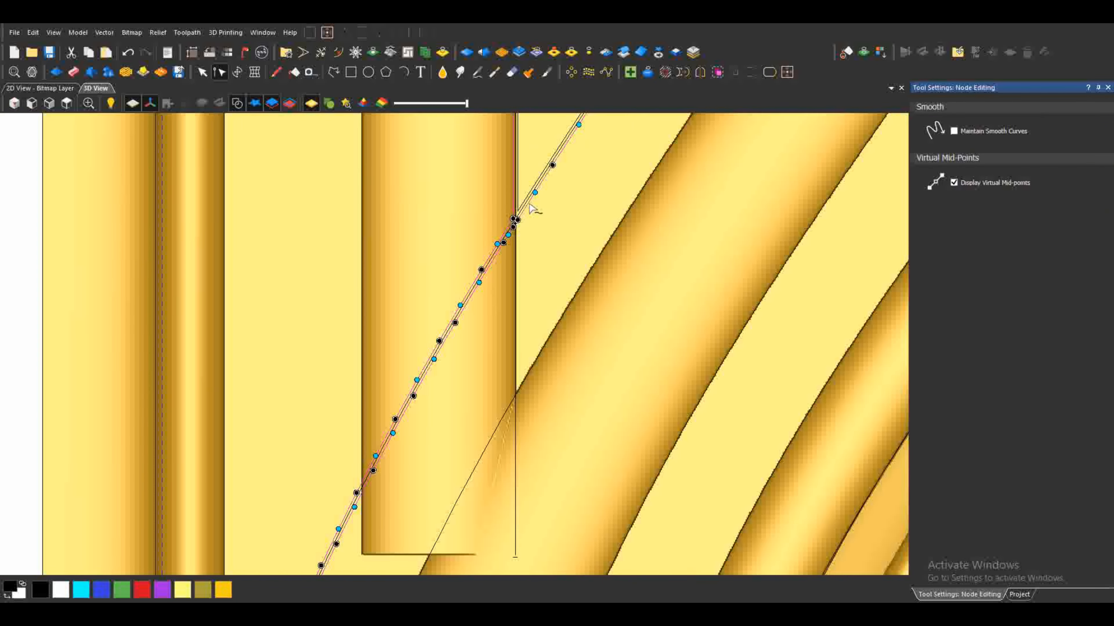
scroll(522, 234, "up", 3)
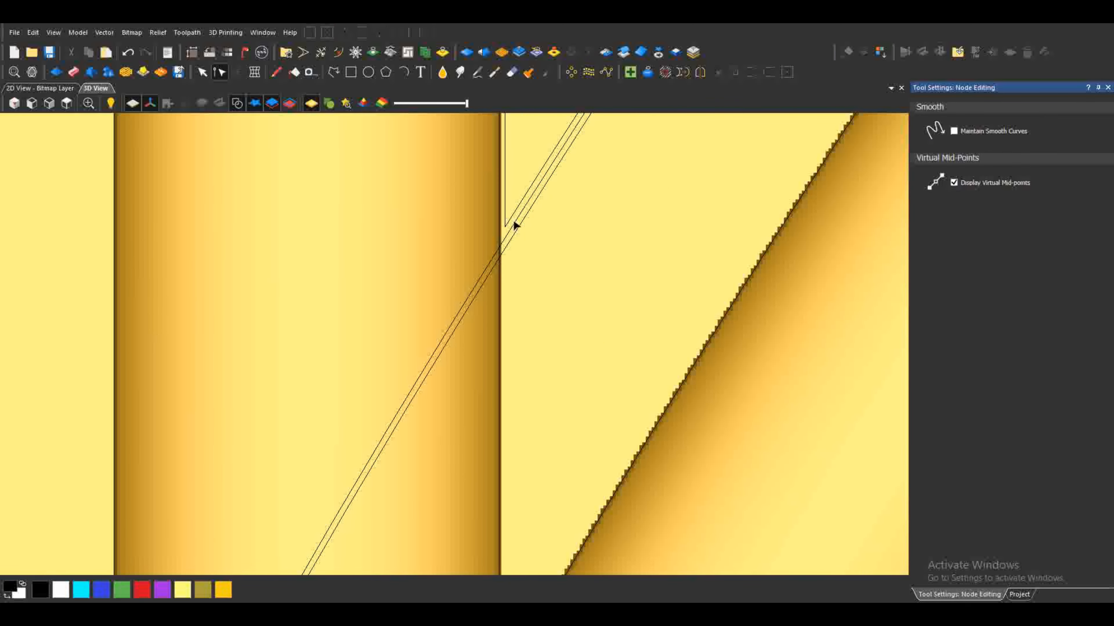
scroll(526, 280, "down", 3)
scroll(524, 276, "down", 3)
scroll(433, 399, "up", 1)
Close the short curve piece and stretch its closing span into a rounded shape covering the strip's overlapping lower end.
right_click(427, 353)
mouse_move(518, 312)
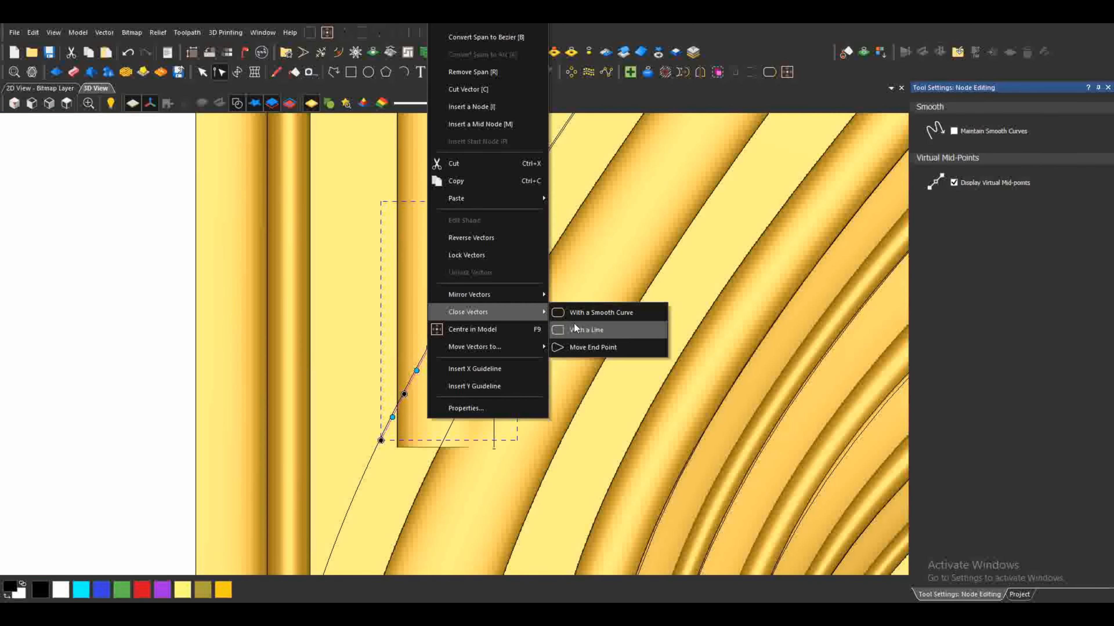
left_click(574, 313)
left_click_drag(461, 329, 541, 445)
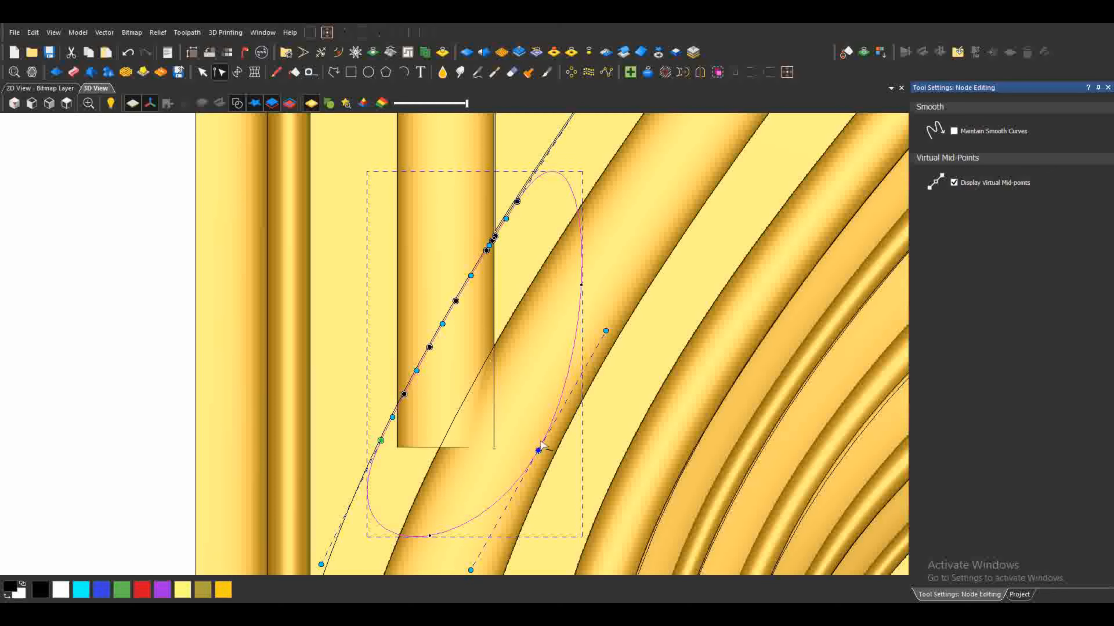
Clear the Relief Layer 4 relief inside the rounded shape at the vertical strip's lower end.
left_click(572, 52)
scroll(502, 219, "down", 3)
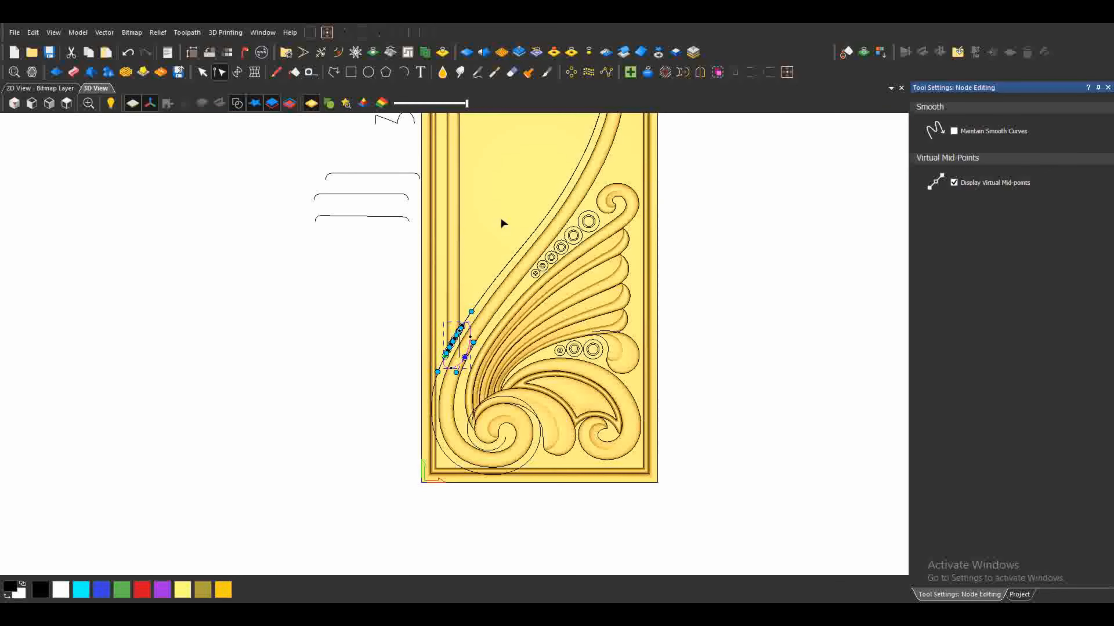
left_click(501, 221)
scroll(478, 346, "up", 2)
left_click(481, 351)
scroll(475, 266, "down", 4)
scroll(476, 265, "up", 4)
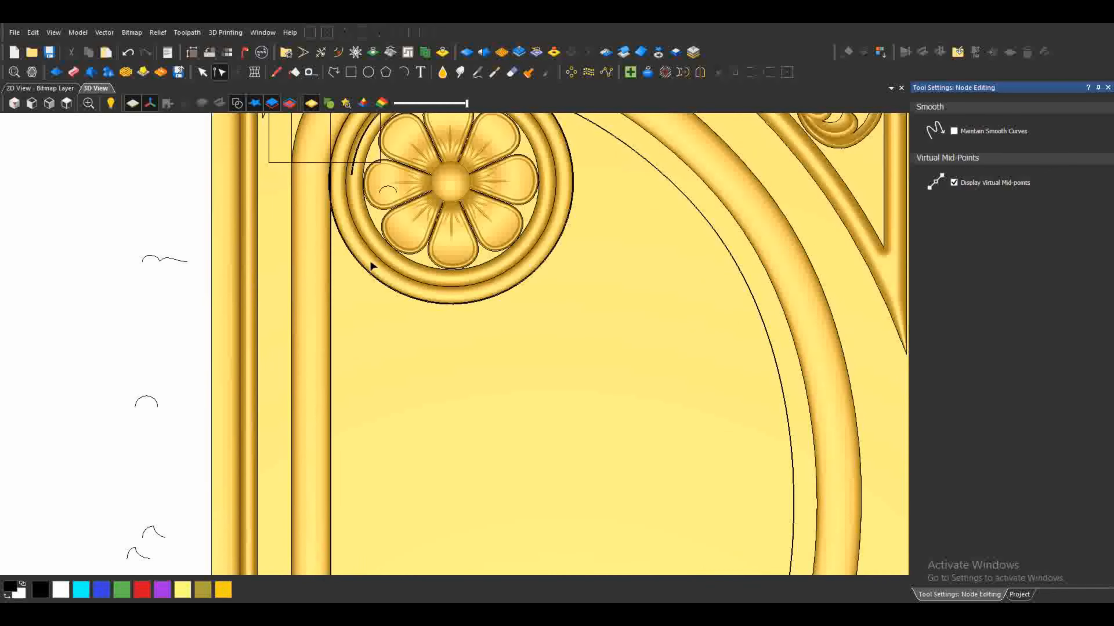
scroll(537, 296, "down", 2)
scroll(487, 329, "up", 1)
Place a parallel vertical line to the right of the strip's inner edge, passing through the rosette.
left_click(202, 73)
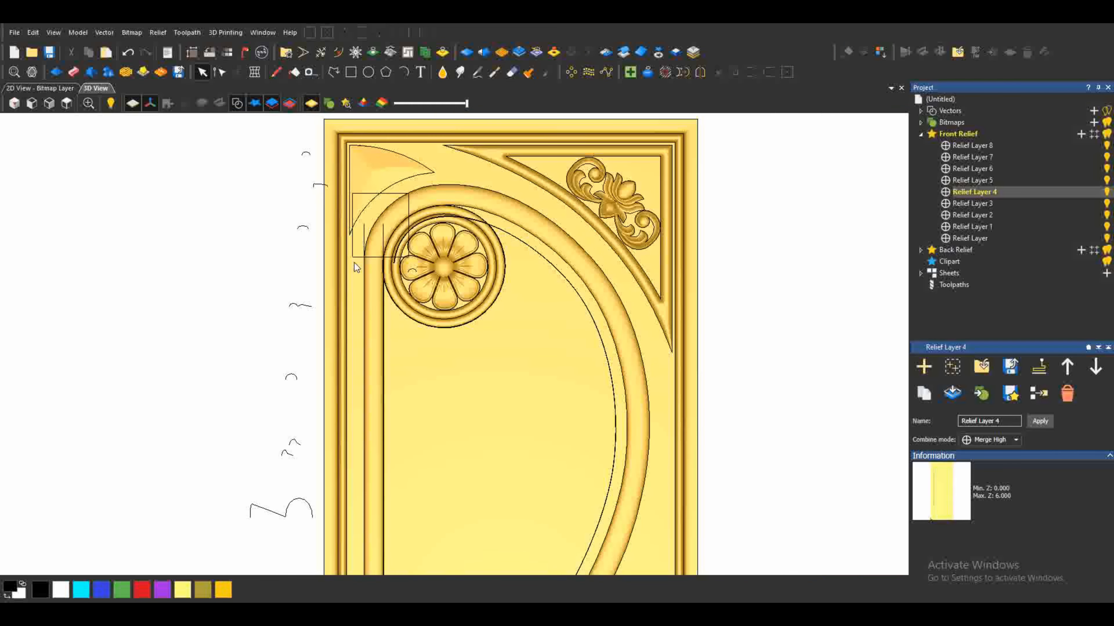
left_click(383, 241)
left_click_drag(383, 241, 408, 378)
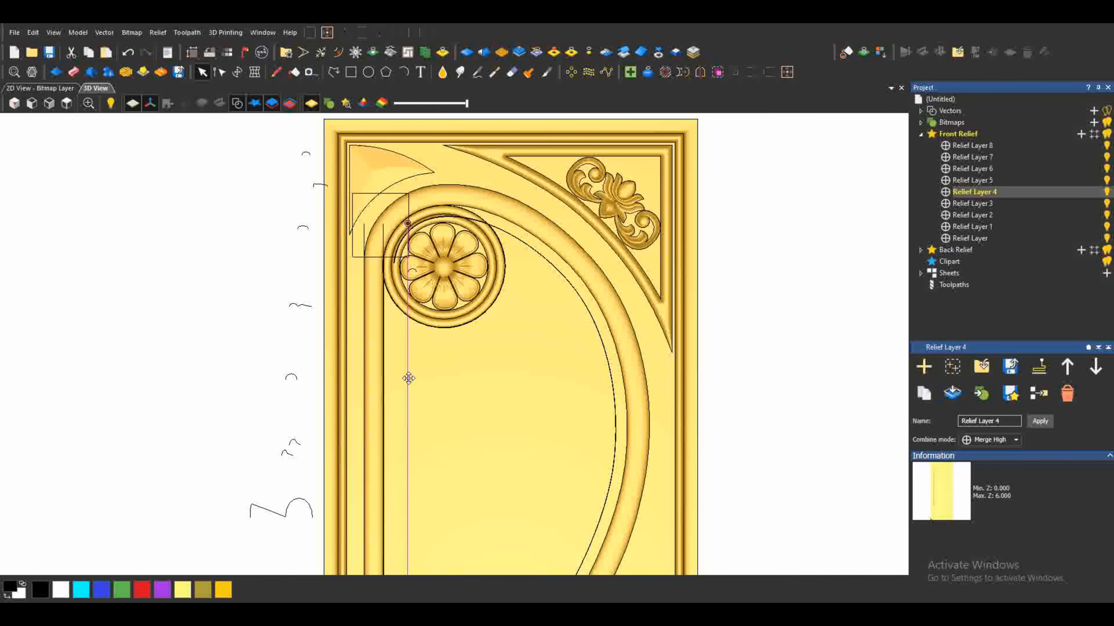
left_click(384, 379)
scroll(378, 269, "up", 4)
Start a Two Rail Sweep with the two parallel vertical lines as drive rails and make Relief Layer 8 active.
left_click(391, 192)
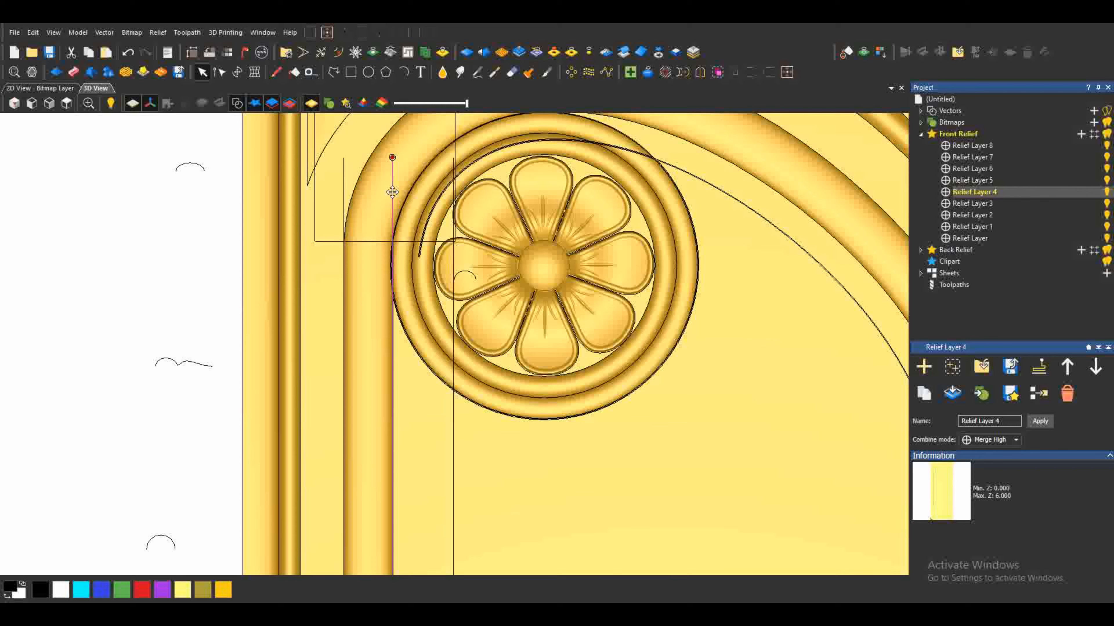
scroll(452, 349, "down", 2)
left_click(453, 425, "shift")
left_click(73, 73)
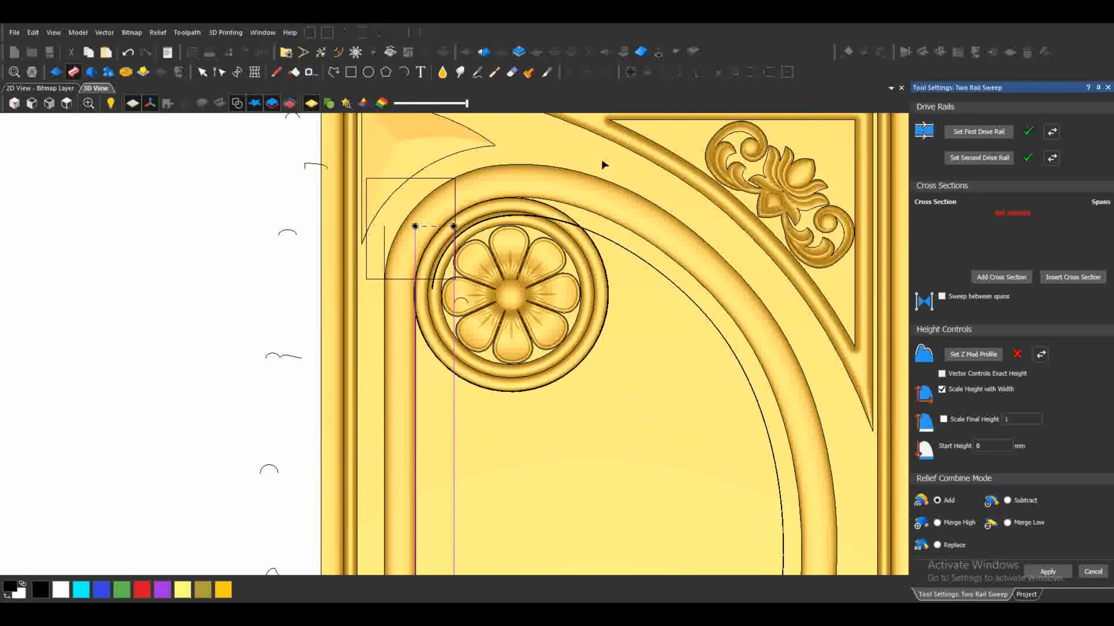
left_click(1029, 578)
scroll(361, 508, "down", 4)
scroll(408, 483, "up", 2)
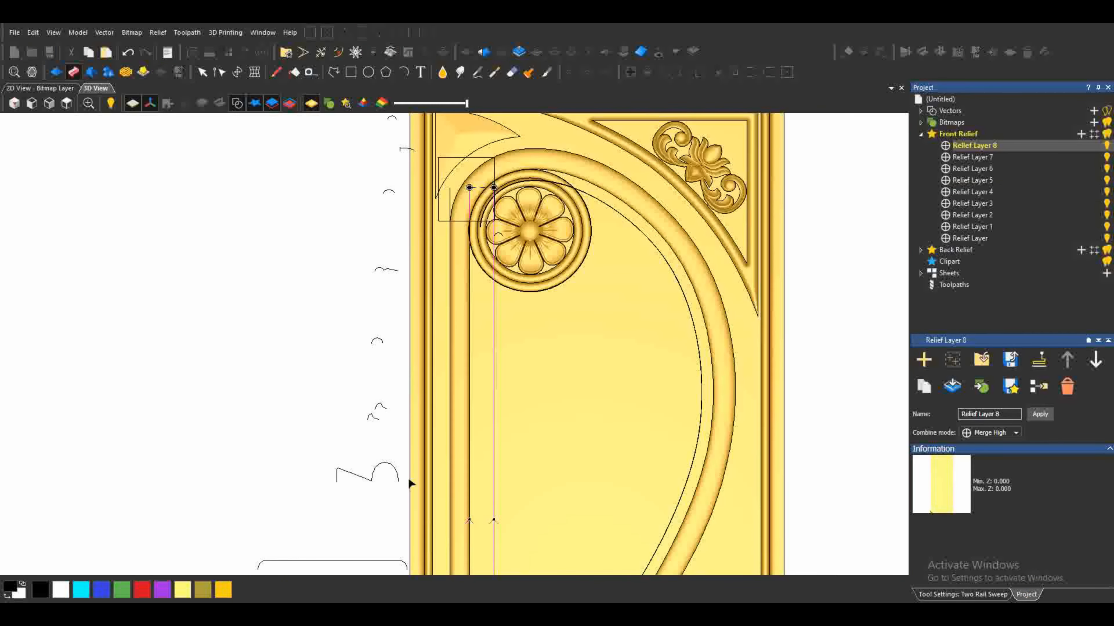
Add the small four-span moulding profile beside the panel as the sweep's cross section.
scroll(403, 272, "up", 3)
left_click(376, 265)
left_click(998, 594)
left_click(1015, 278)
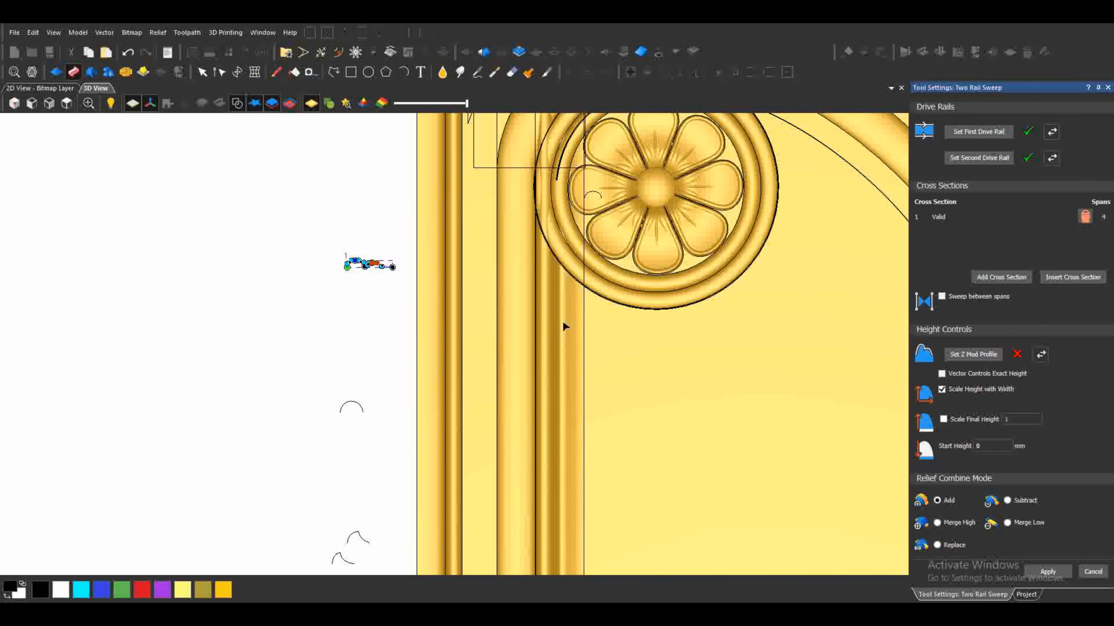
scroll(550, 281, "up", 6)
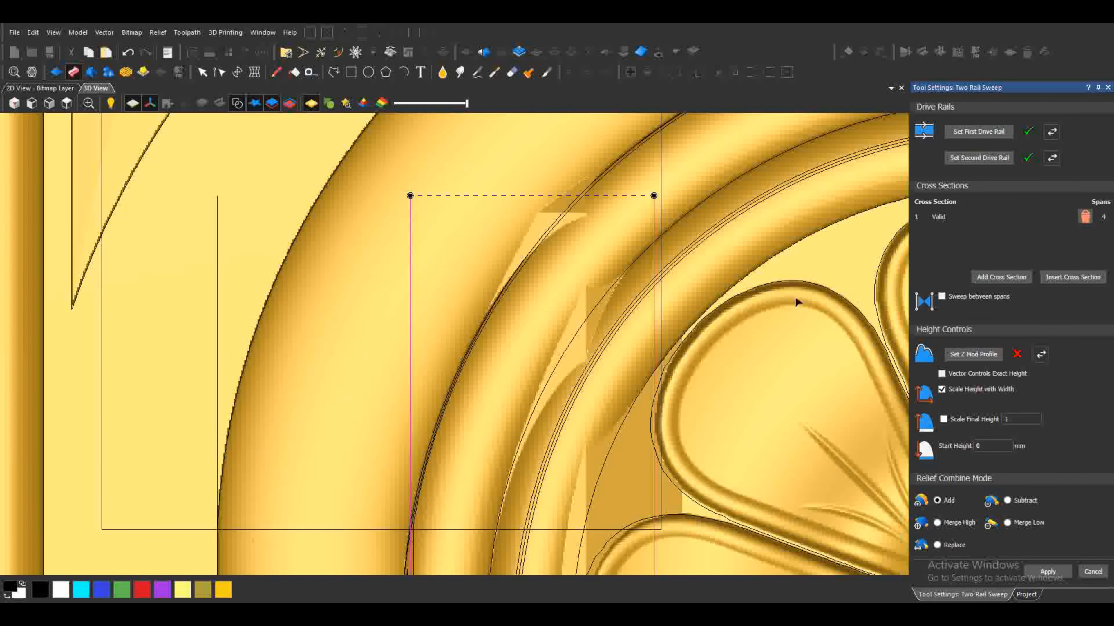
scroll(455, 495, "down", 6)
scroll(455, 495, "up", 3)
Set the sweep's start height to 1 mm and scale its final height to 4.
type("1")
left_click(944, 420)
left_click(1015, 424)
key("BackSpace")
type("4")
Set the sweep to Merge High and apply it to form the vertical moulding beside the strip.
scroll(520, 380, "down", 6)
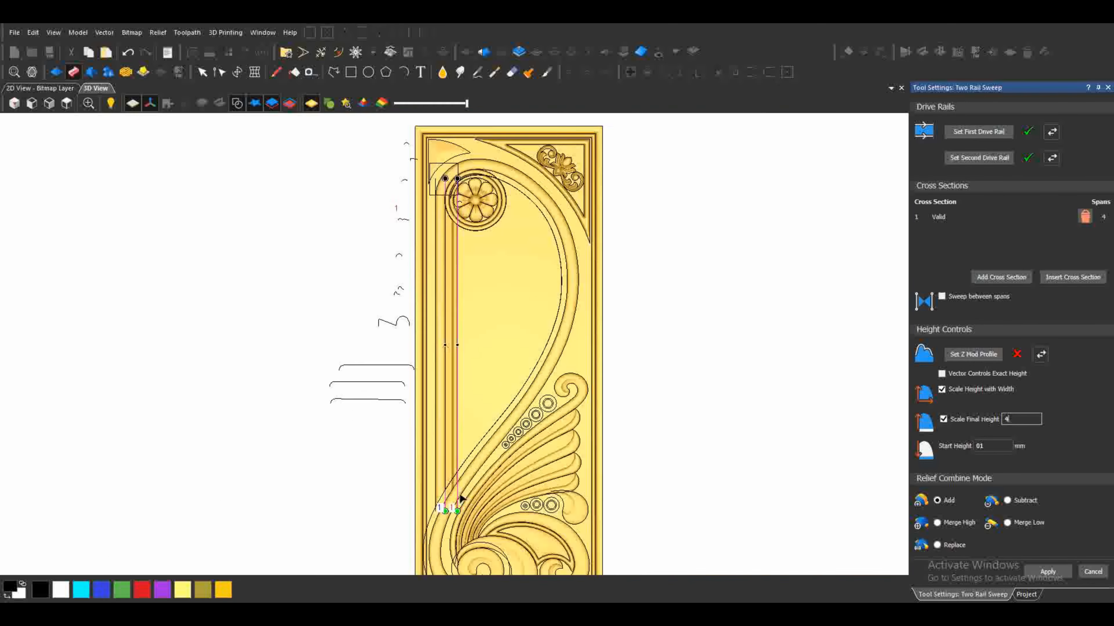
scroll(513, 443, "up", 6)
left_click(937, 523)
scroll(371, 444, "up", 4)
scroll(485, 237, "down", 8)
scroll(475, 263, "up", 5)
key("Return")
left_click(658, 53)
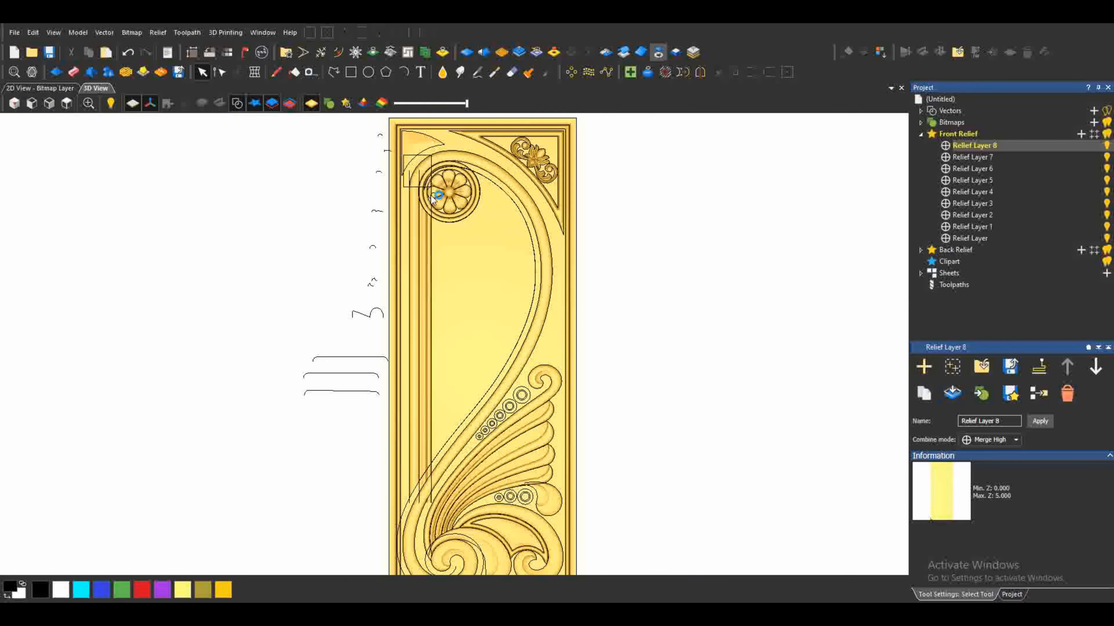
Stretch the vertical moulding slightly upward to a height of about 1217 mm.
scroll(426, 160, "up", 5)
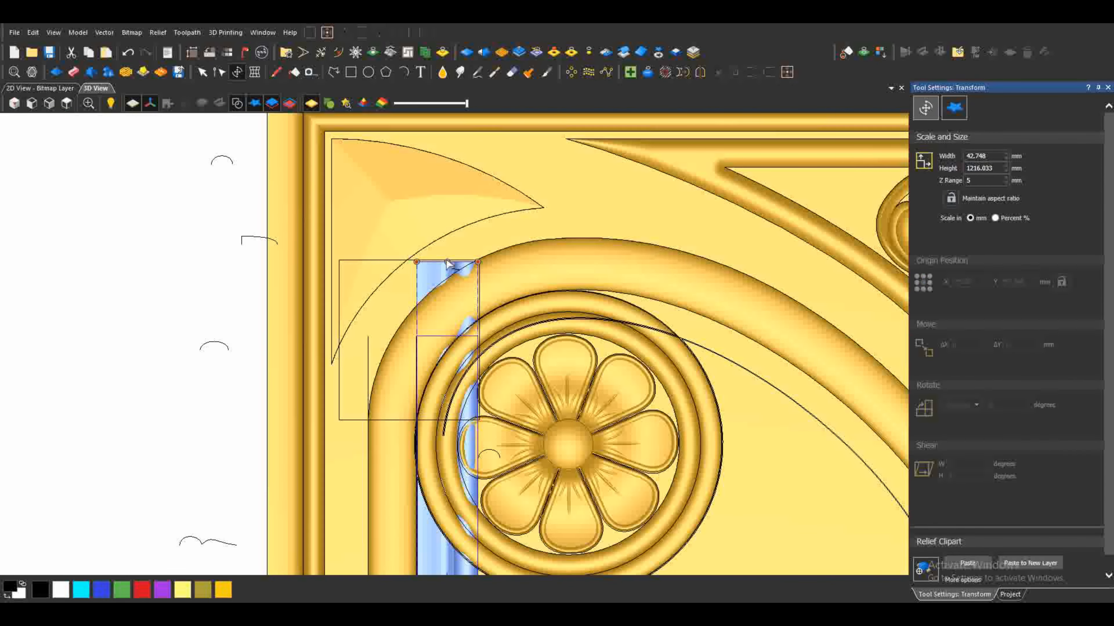
left_click_drag(446, 262, 446, 262)
scroll(454, 341, "down", 9)
scroll(463, 475, "up", 7)
scroll(413, 328, "up", 4)
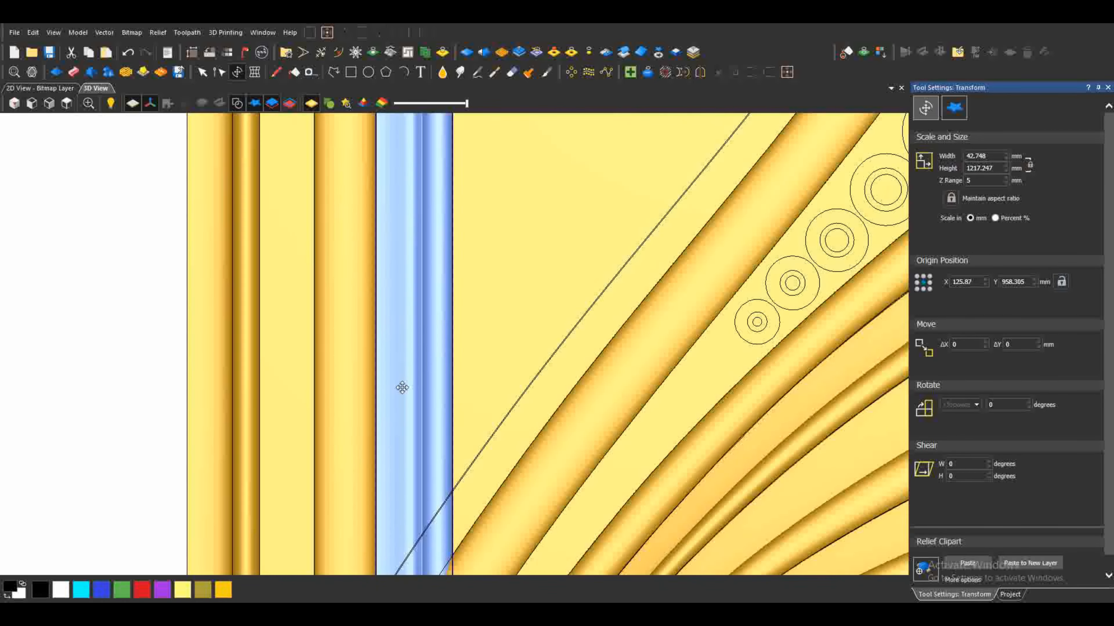
scroll(483, 364, "down", 8)
scroll(516, 194, "up", 3)
Try block-copying the moulding into 12 columns and one row with zero gaps.
left_click(571, 72)
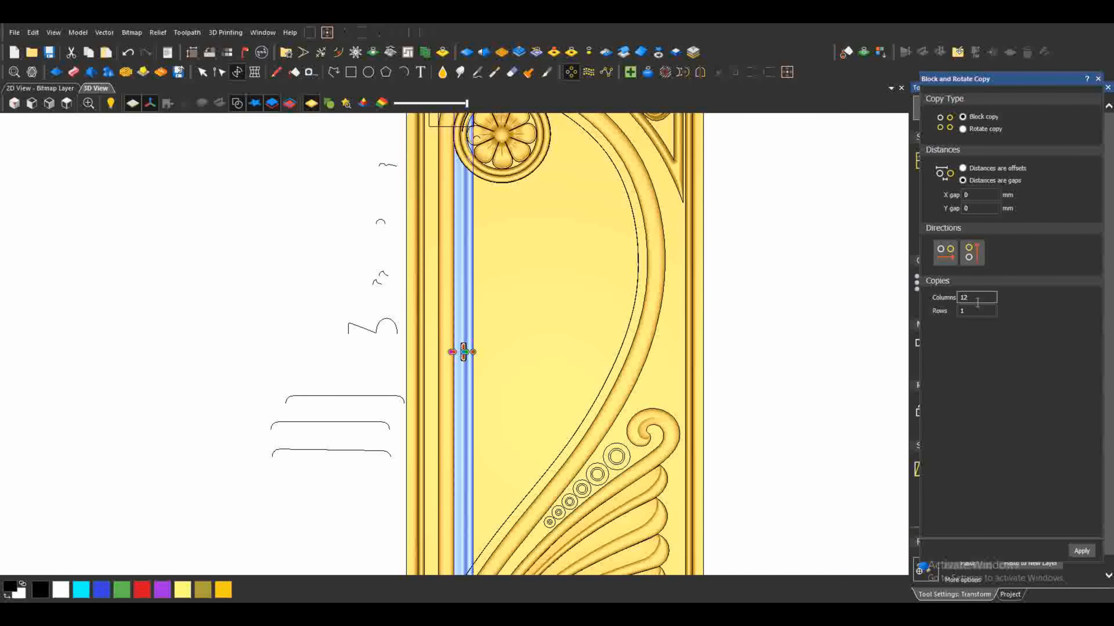
left_click(1081, 551)
scroll(813, 473, "down", 2)
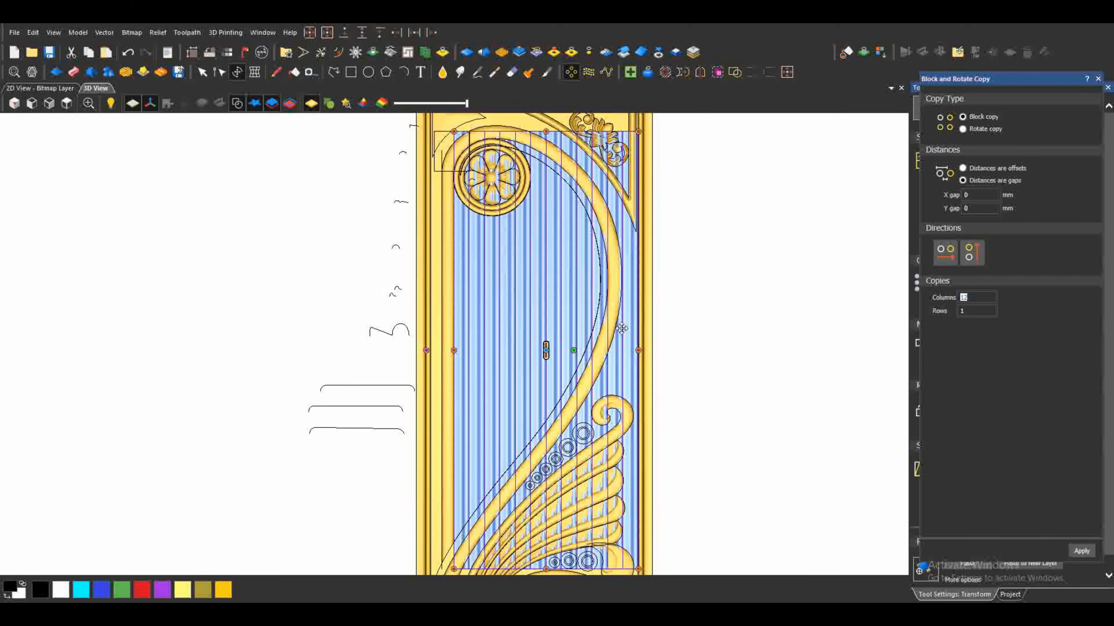
scroll(813, 472, "up", 3)
key("ctrl+z")
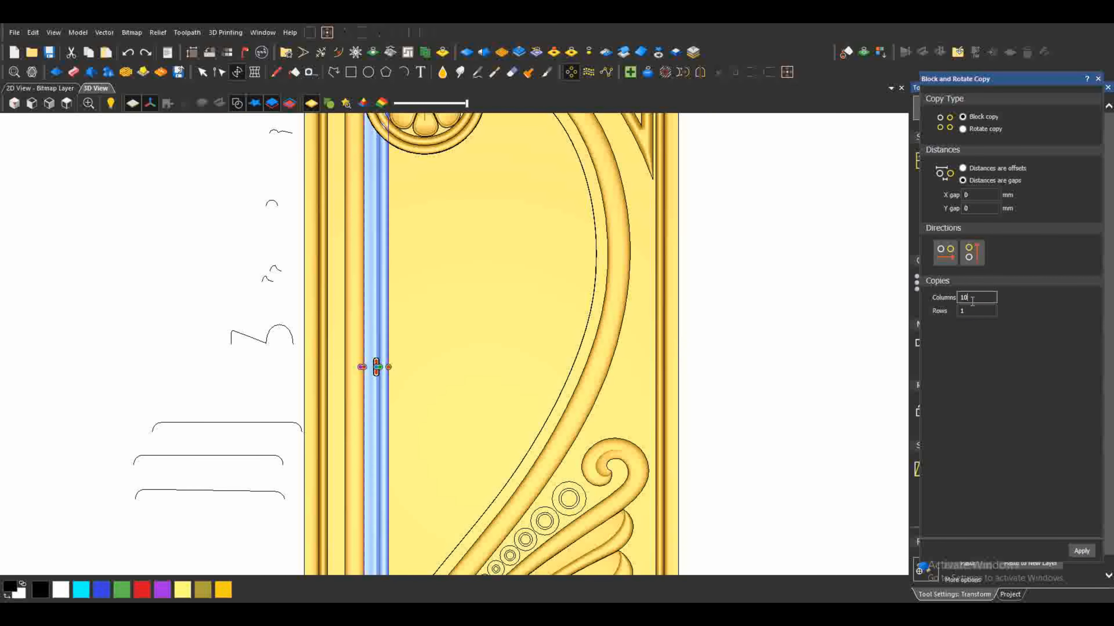
Block-copy the moulding into 10 columns with zero gaps and narrow the resulting array to a width of about 406 mm.
left_click(1085, 550)
left_click_drag(608, 368, 595, 368)
left_click(1002, 596)
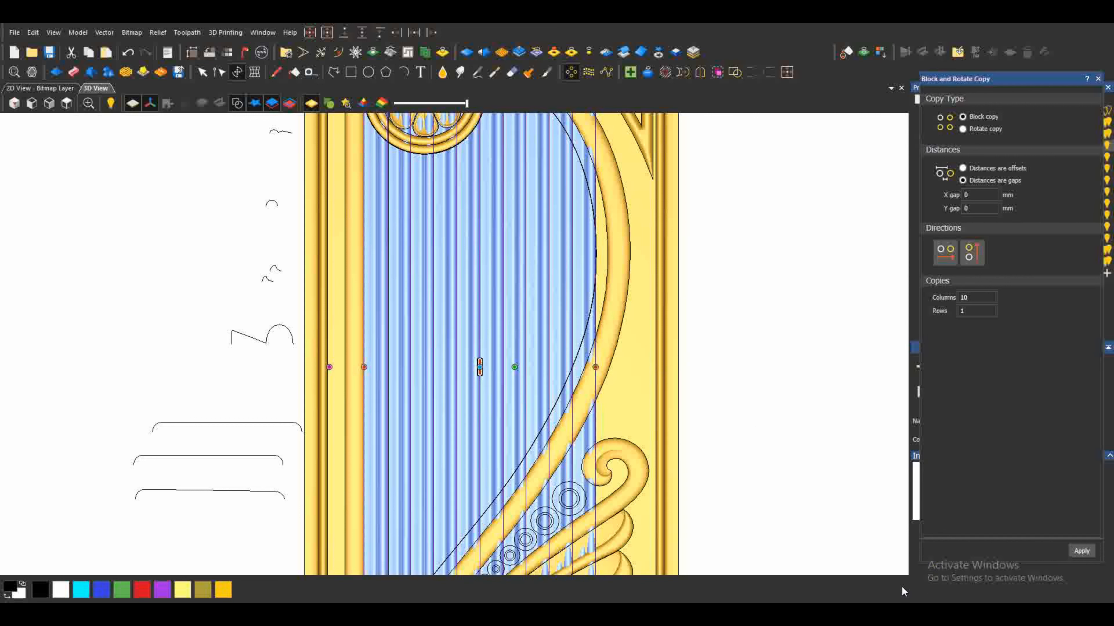
left_click(1097, 78)
key("t")
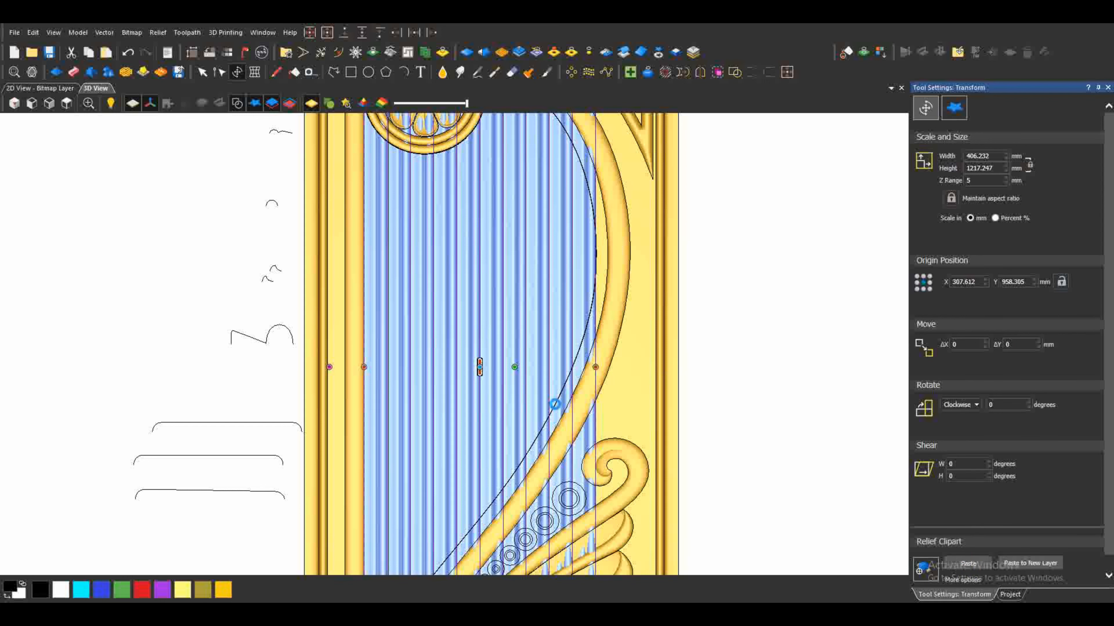
Trim the ribbed relief to the closed curve around the inner field, clearing everything outside that boundary.
key("Escape")
left_click(555, 405)
scroll(548, 386, "down", 3)
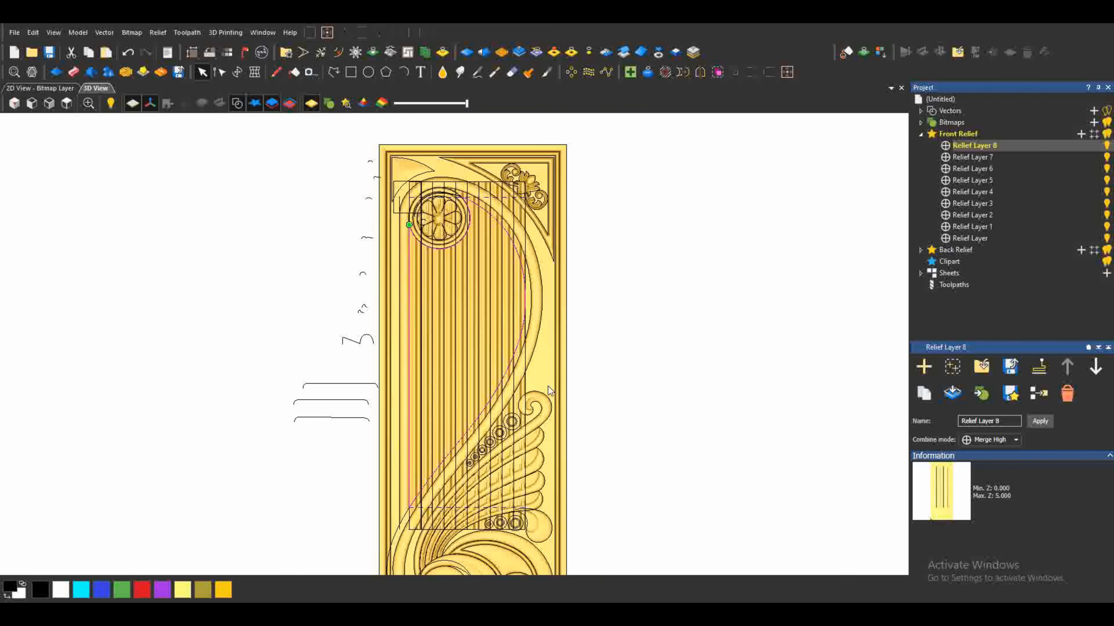
Delete the leftover outlines of the copied mouldings and check the ribbed field with the vectors hidden.
left_click(486, 181)
scroll(486, 181, "up", 3)
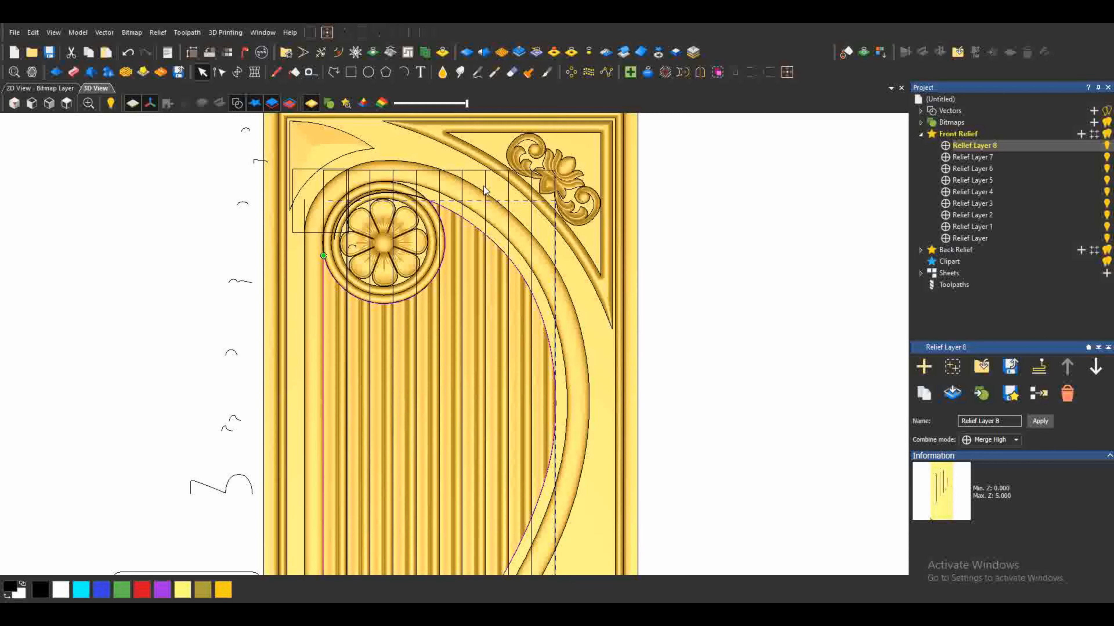
scroll(425, 218, "up", 2)
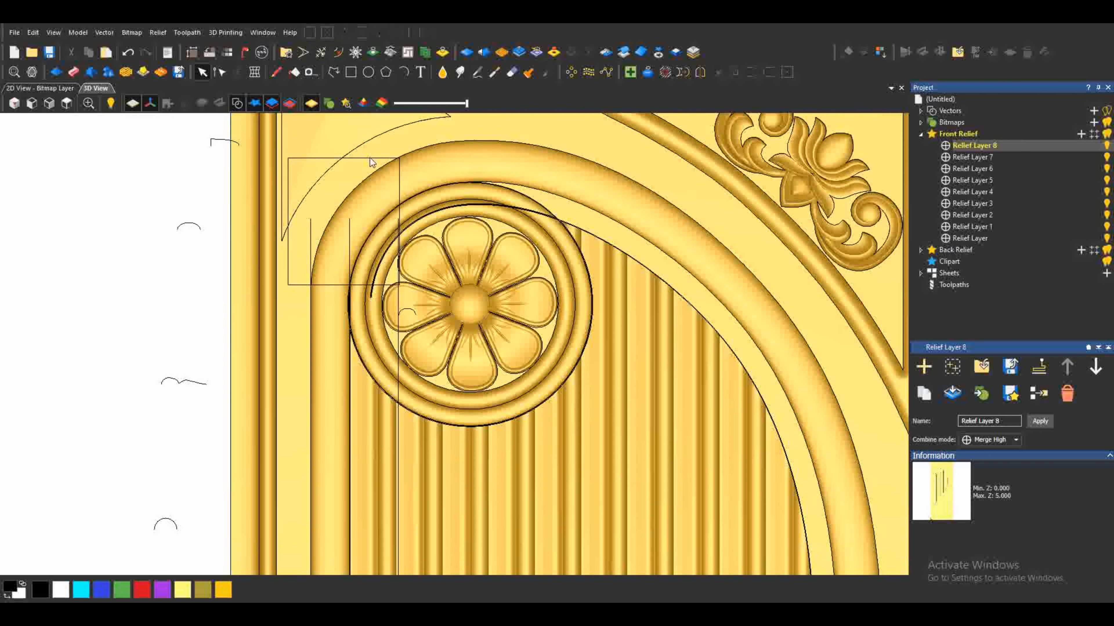
scroll(515, 368, "down", 5)
scroll(496, 332, "up", 3)
left_click(237, 103)
scroll(451, 376, "down", 2)
scroll(451, 376, "down", 4)
scroll(452, 405, "up", 4)
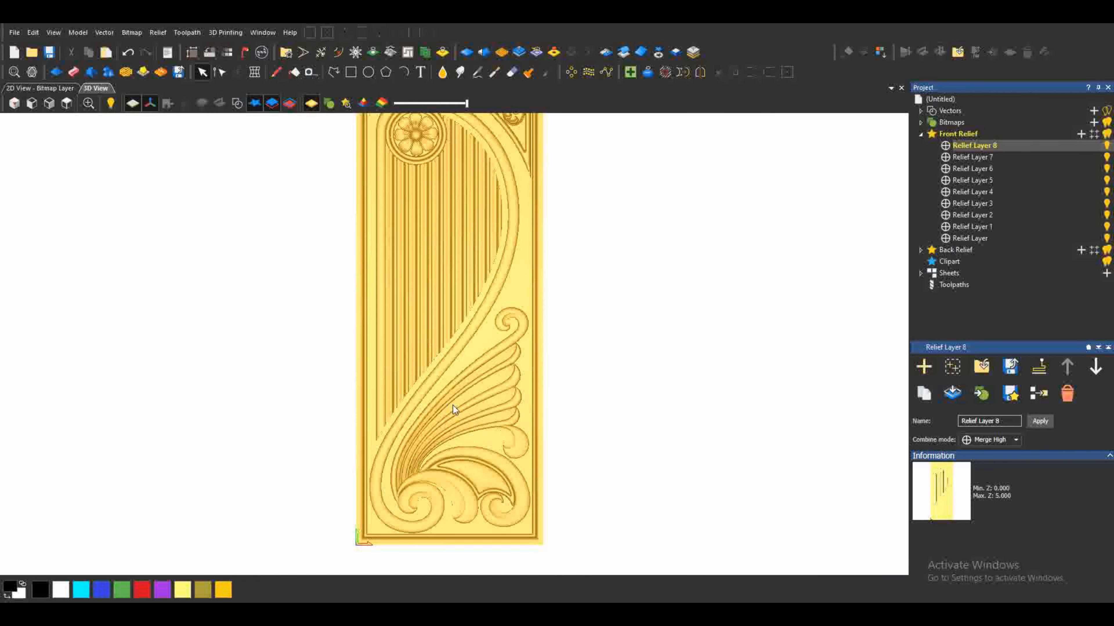
left_click(237, 103)
Add a new layer to the front relief and make it active.
scroll(516, 293, "up", 3)
left_click(1081, 133)
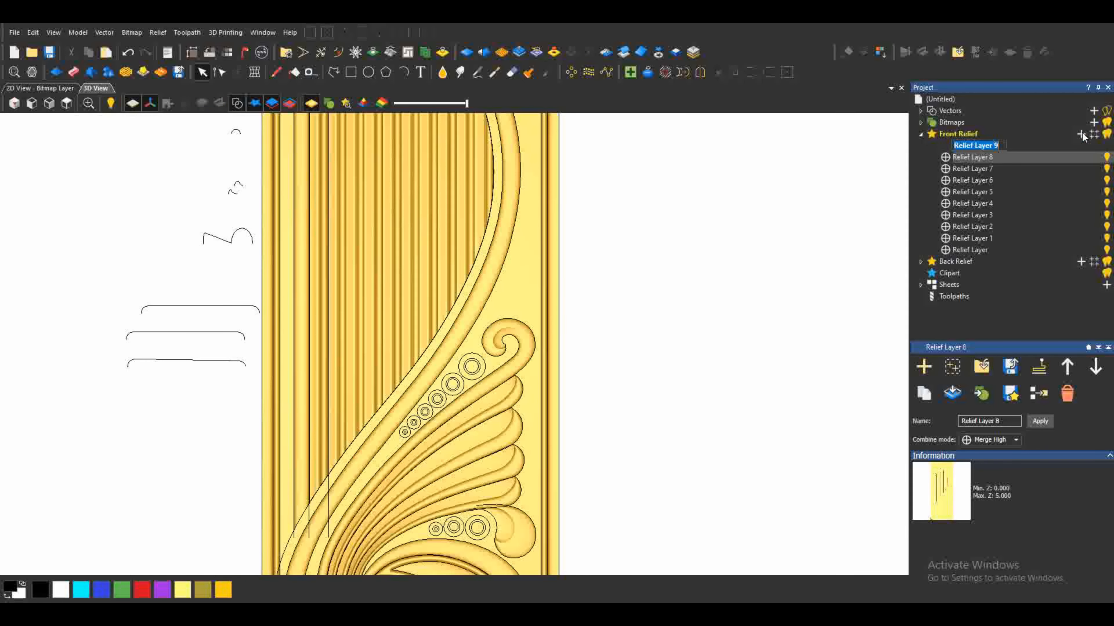
double_click(947, 145)
Select the outer circles of the six graduated rings between the large S-curve and the leaf fan.
scroll(491, 351, "up", 5)
left_click(474, 372)
middle_click_drag(357, 555, 408, 449)
left_click(391, 466, "shift")
left_click(358, 488, "shift")
scroll(346, 495, "down", 3)
scroll(345, 489, "up", 7)
left_click(344, 395, "shift")
left_click(317, 411, "shift")
scroll(300, 482, "down", 2)
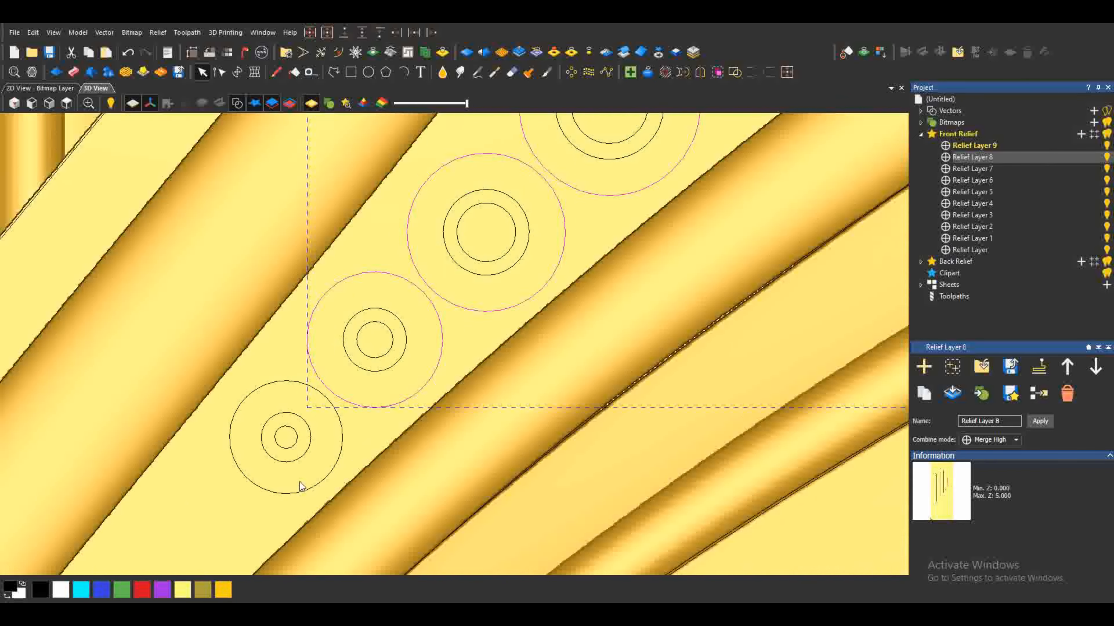
left_click(301, 489, "shift")
Add the three outer circles below the fan and raise all as Round shapes scaled to 5 mm, start height 1 mm, Merge High.
scroll(351, 465, "down", 5)
scroll(566, 446, "down", 5)
scroll(582, 525, "up", 11)
left_click_drag(494, 390, 425, 412, "shift")
scroll(436, 409, "down", 4)
scroll(570, 461, "up", 3)
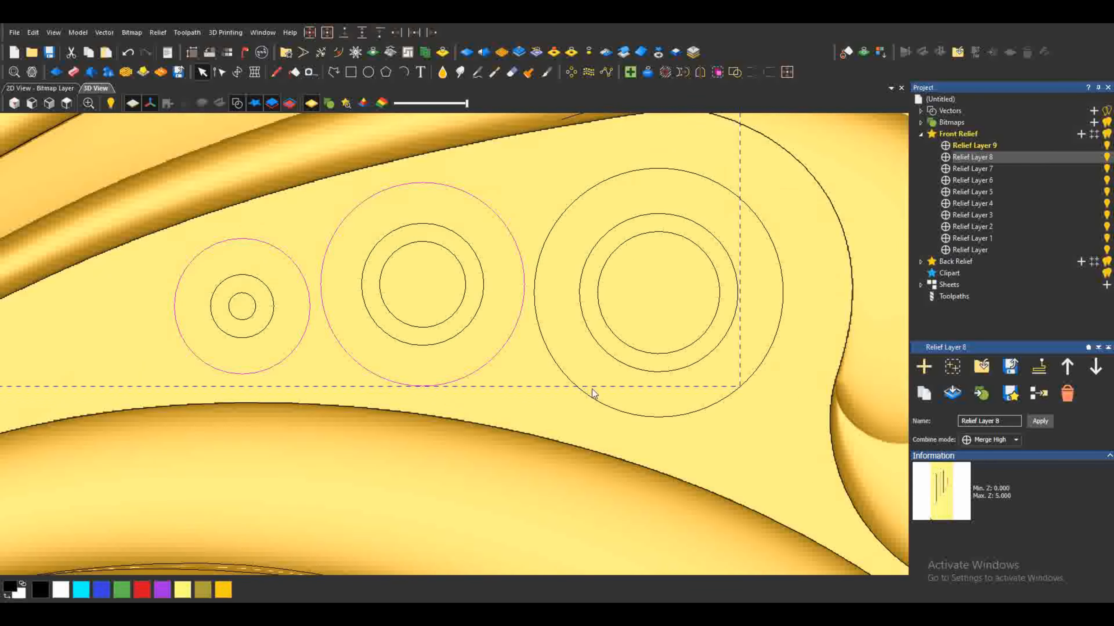
left_click(591, 389, "shift")
scroll(469, 334, "down", 4)
scroll(476, 325, "down", 7)
scroll(456, 215, "up", 2)
double_click(448, 224)
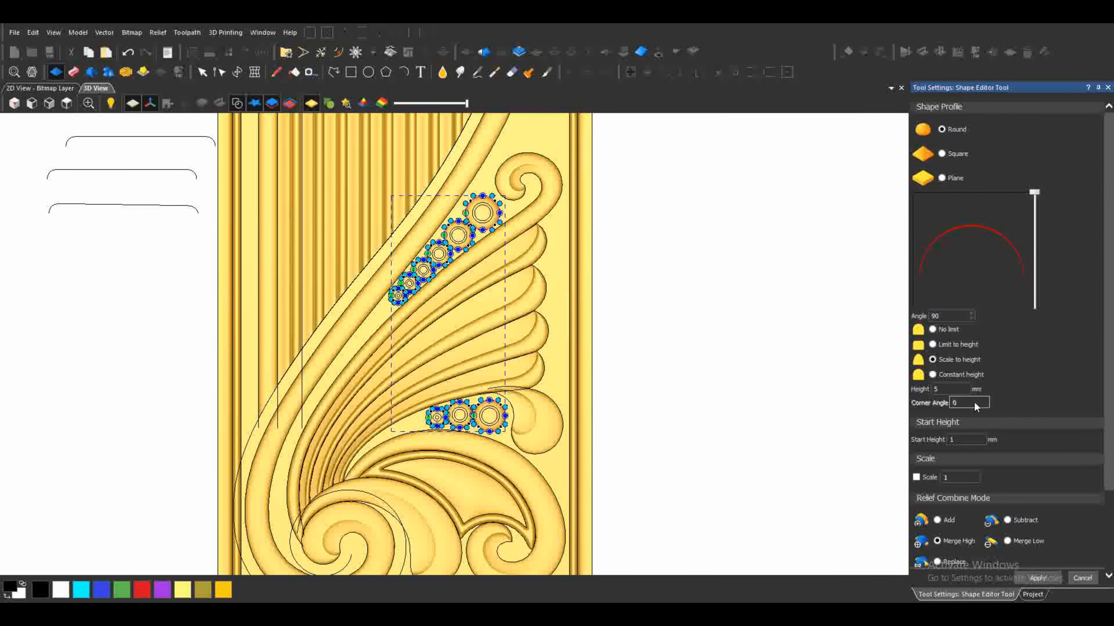
left_click(624, 298)
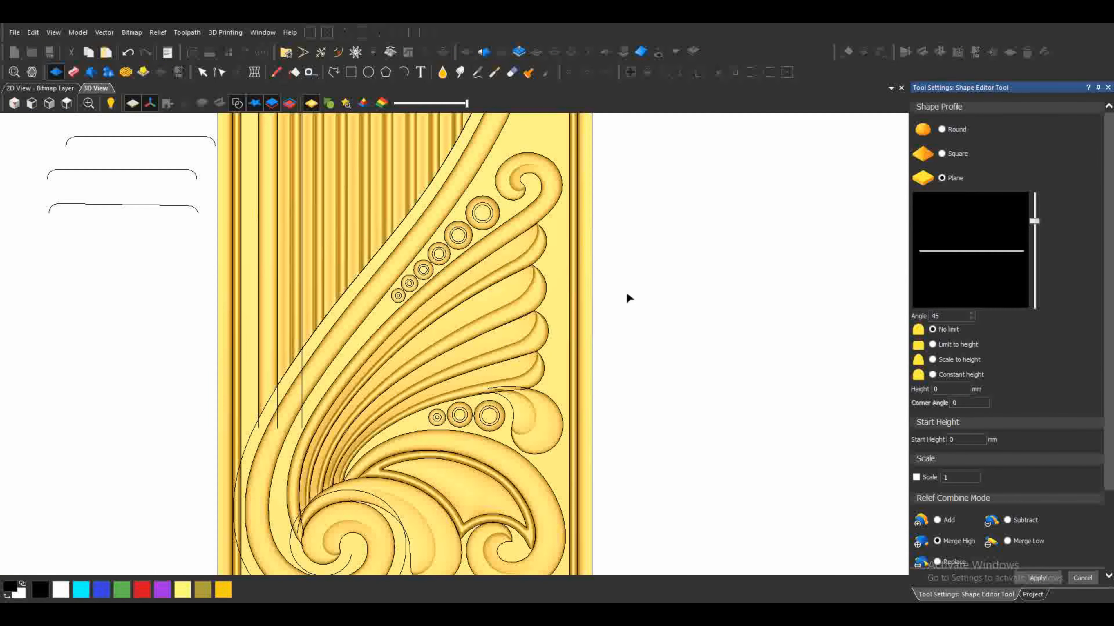
key("Escape")
Select the pairs of inner circles on the six domes along the S-curve.
scroll(477, 226, "up", 7)
left_click_drag(517, 160, 450, 175)
left_click(285, 359, "shift")
left_click_drag(218, 436, 207, 471, "shift")
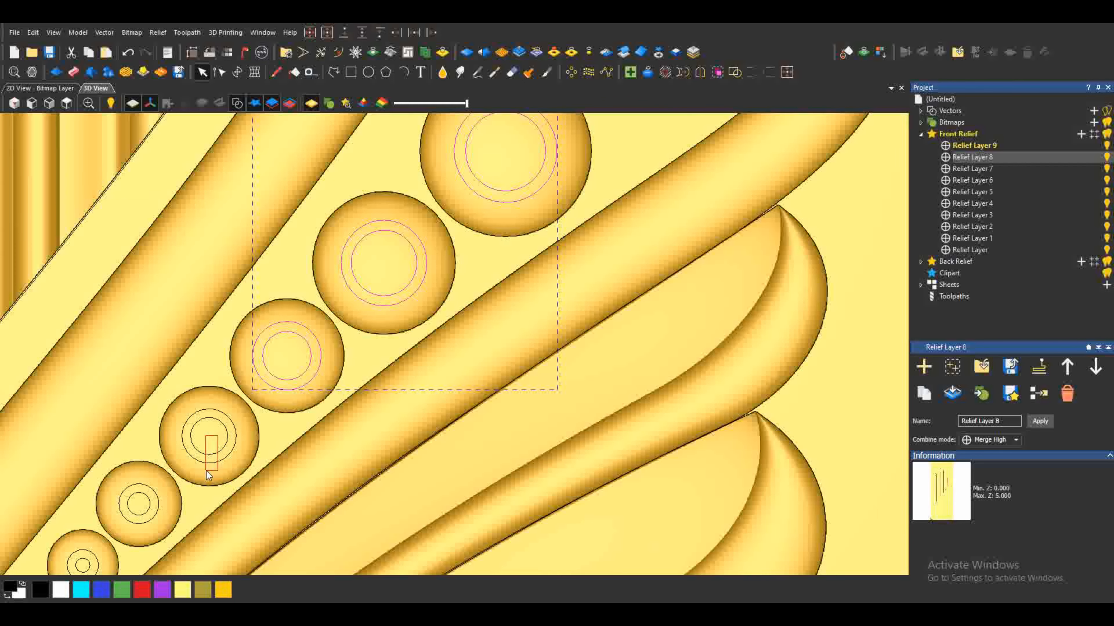
scroll(143, 526, "down", 1)
scroll(159, 522, "up", 4)
left_click_drag(138, 525, 163, 557, "shift")
Add the inner circle pairs of the three lower domes and carve the bands with a Square 45-degree, no-limit profile set to Subtract.
scroll(482, 456, "down", 7)
scroll(421, 447, "up", 7)
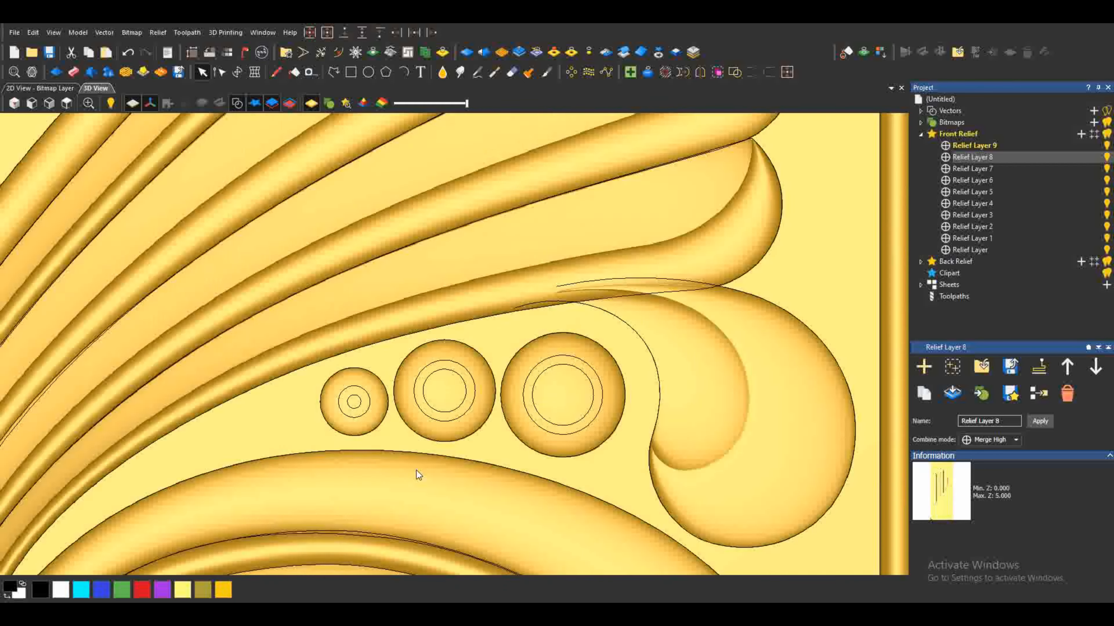
left_click_drag(432, 373, 386, 381, "shift")
left_click_drag(654, 389, 637, 425, "shift")
double_click(619, 372)
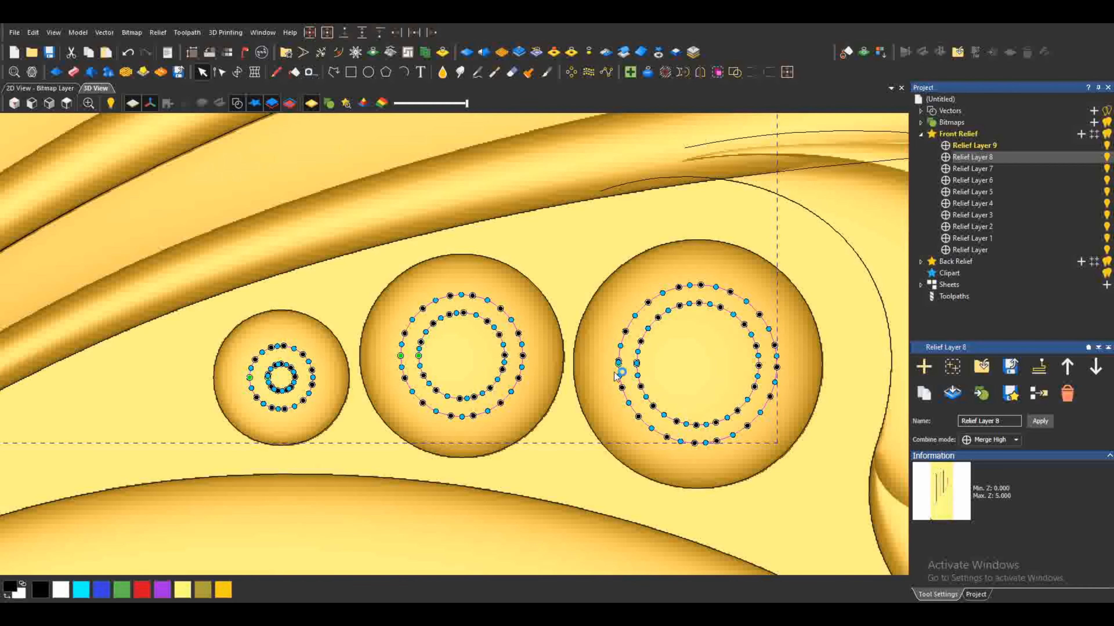
scroll(619, 372, "down", 6)
left_click(67, 103)
scroll(500, 426, "up", 6)
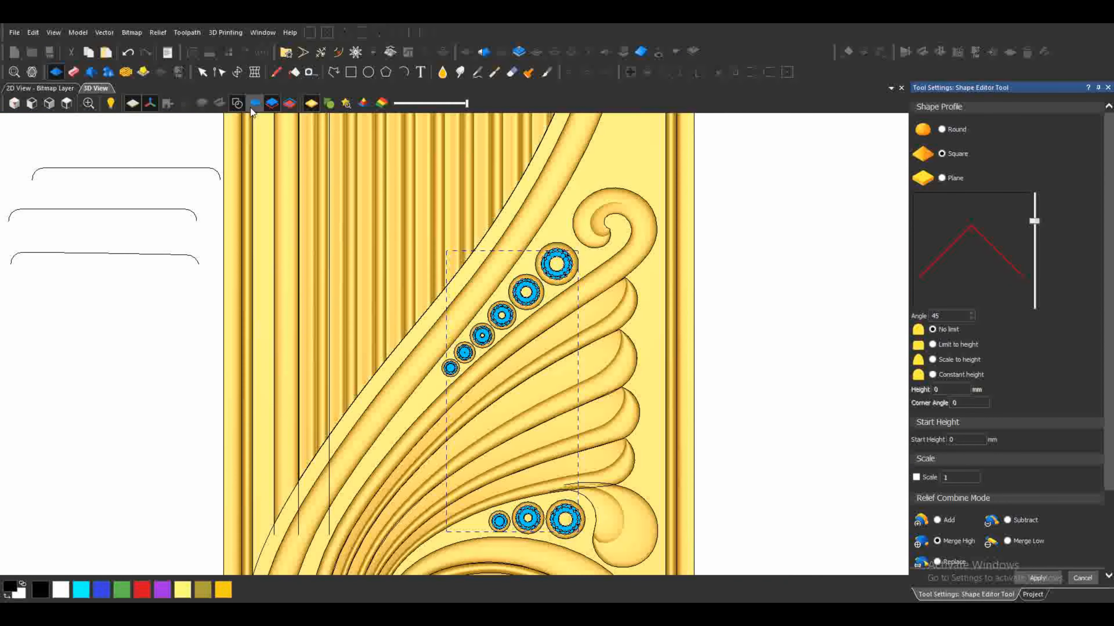
left_click(237, 103)
scroll(566, 462, "up", 1)
left_click(1008, 520)
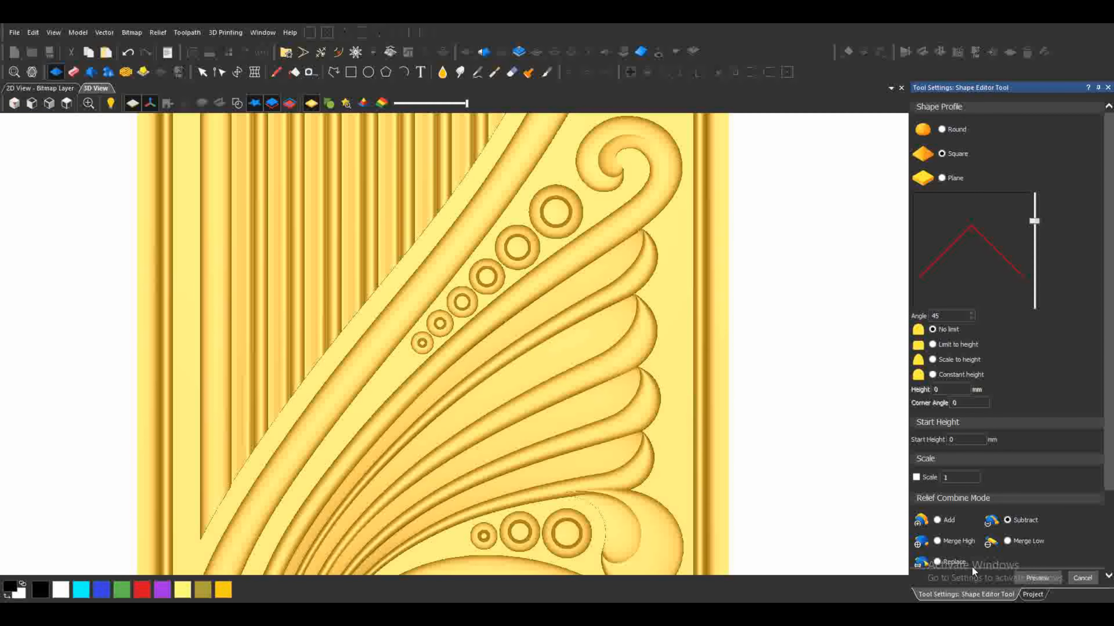
left_click(206, 75)
Review the whole door panel relief from above with the vectors hidden.
scroll(657, 289, "down", 6)
scroll(428, 258, "up", 1)
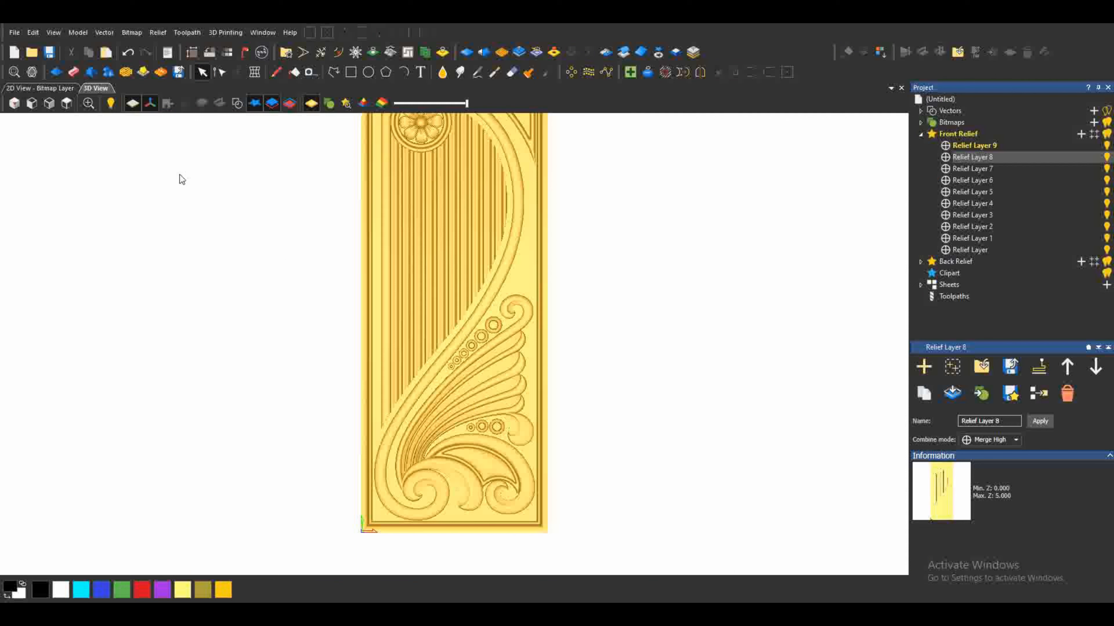
left_click(66, 103)
left_click(237, 104)
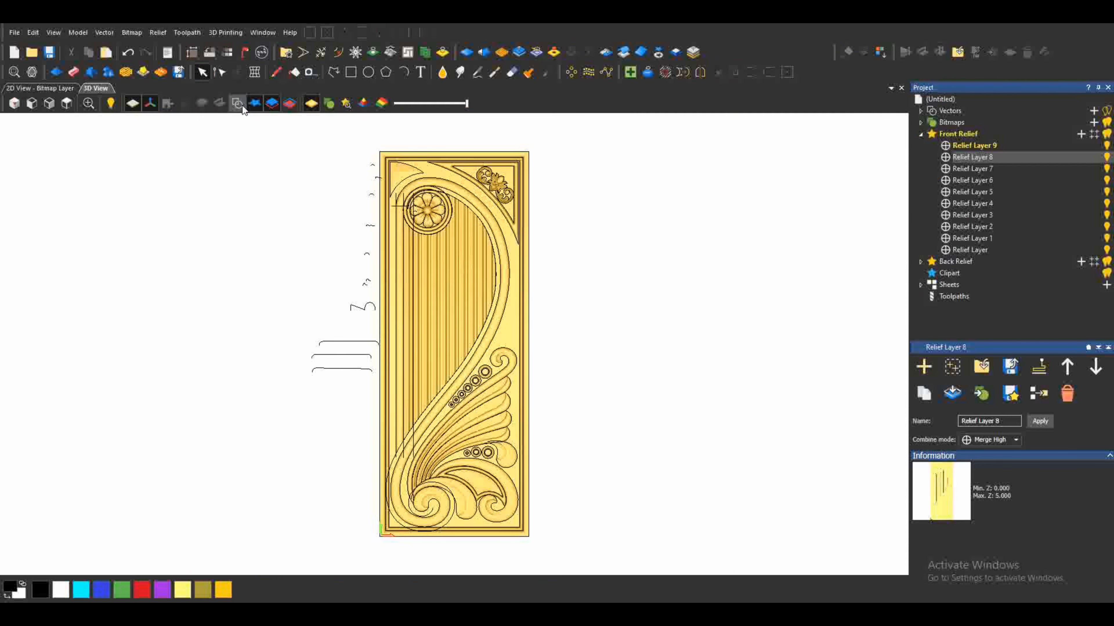
left_click(242, 105)
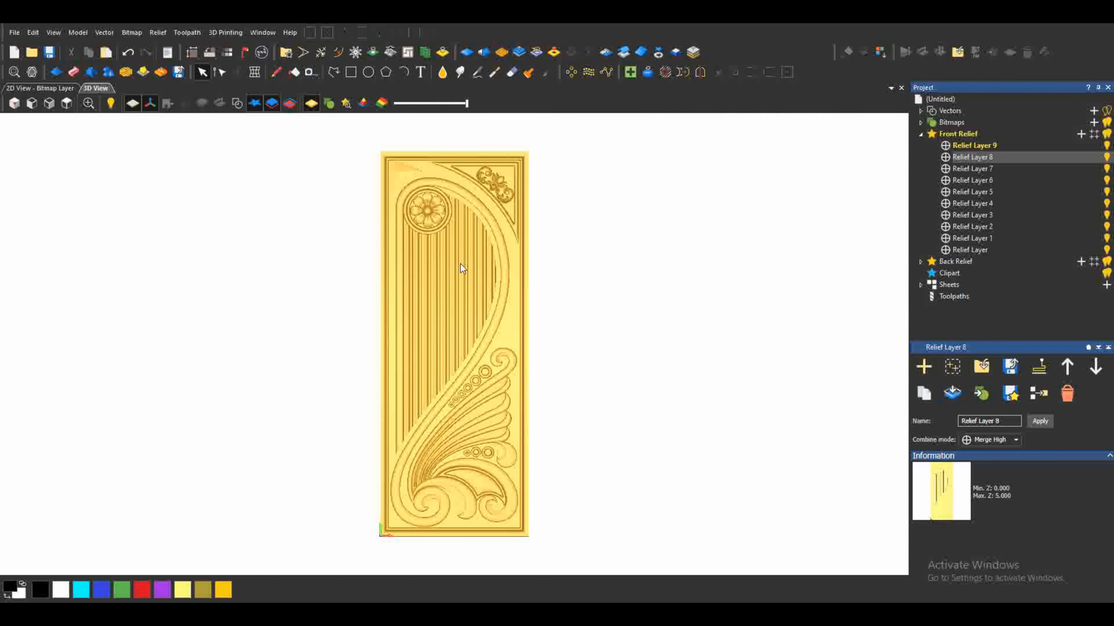